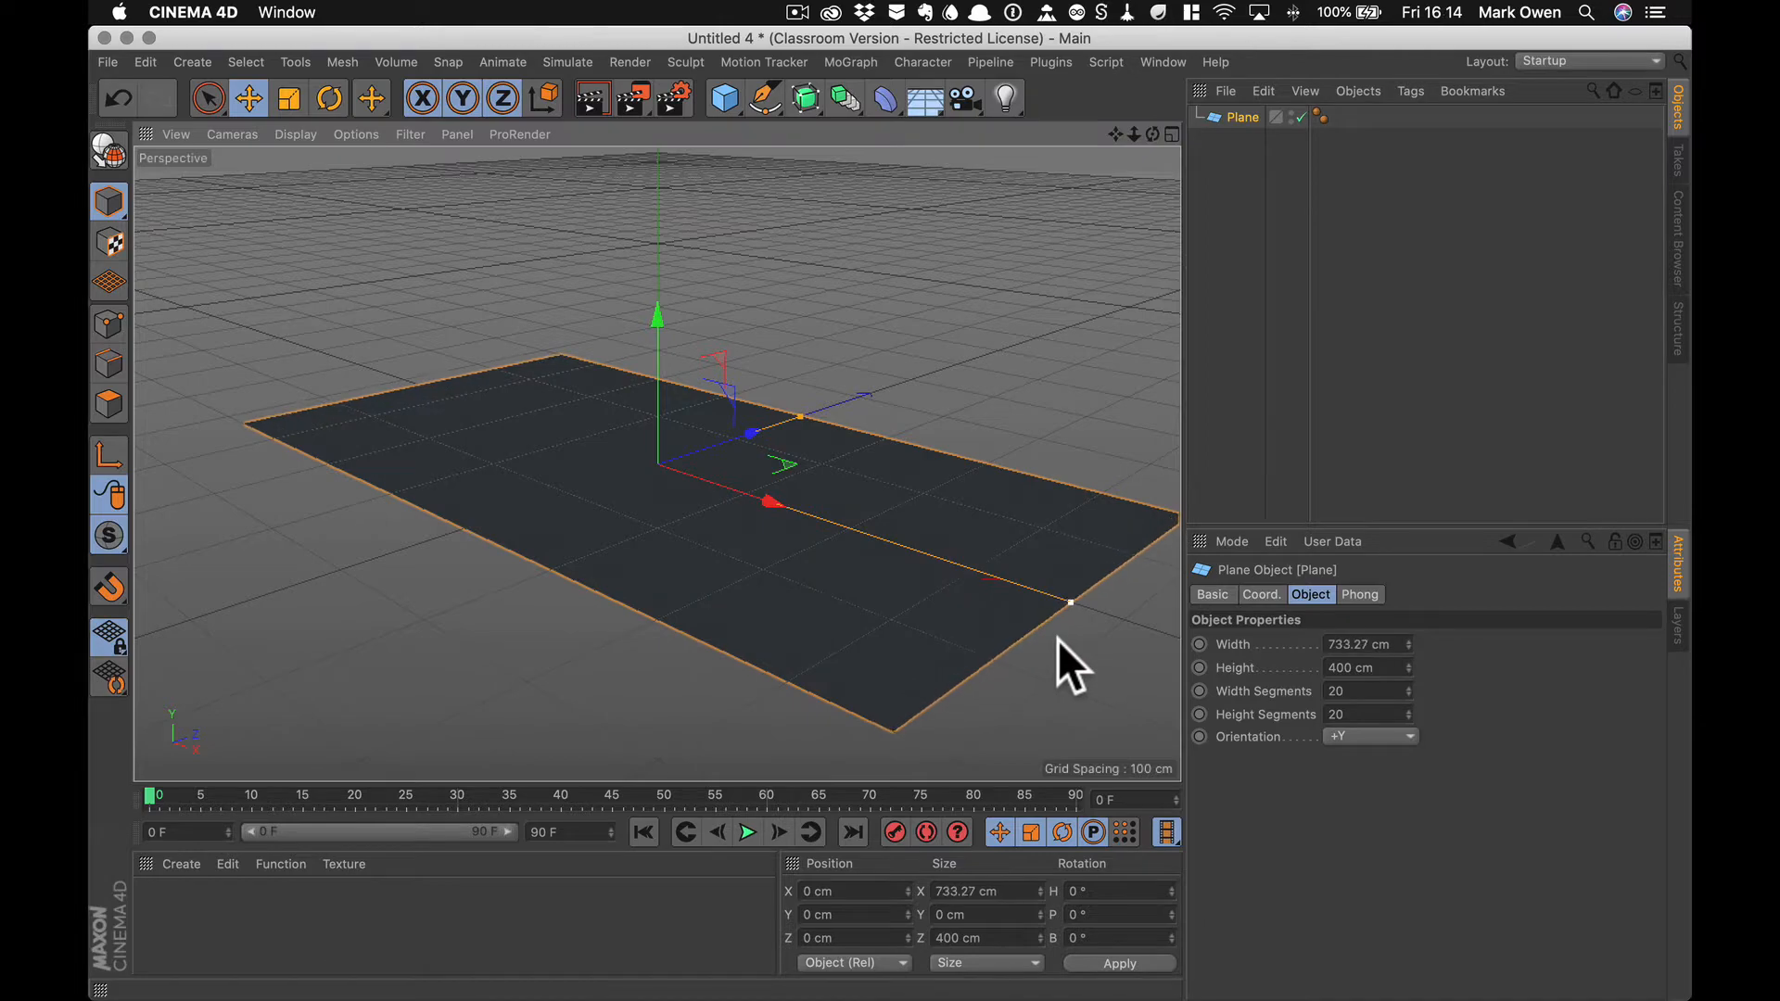
Step: Show the plane's segment lines in the viewport with Gouraud Shading (Lines)
{"action": "left_click", "coordinate": [1059, 640]}
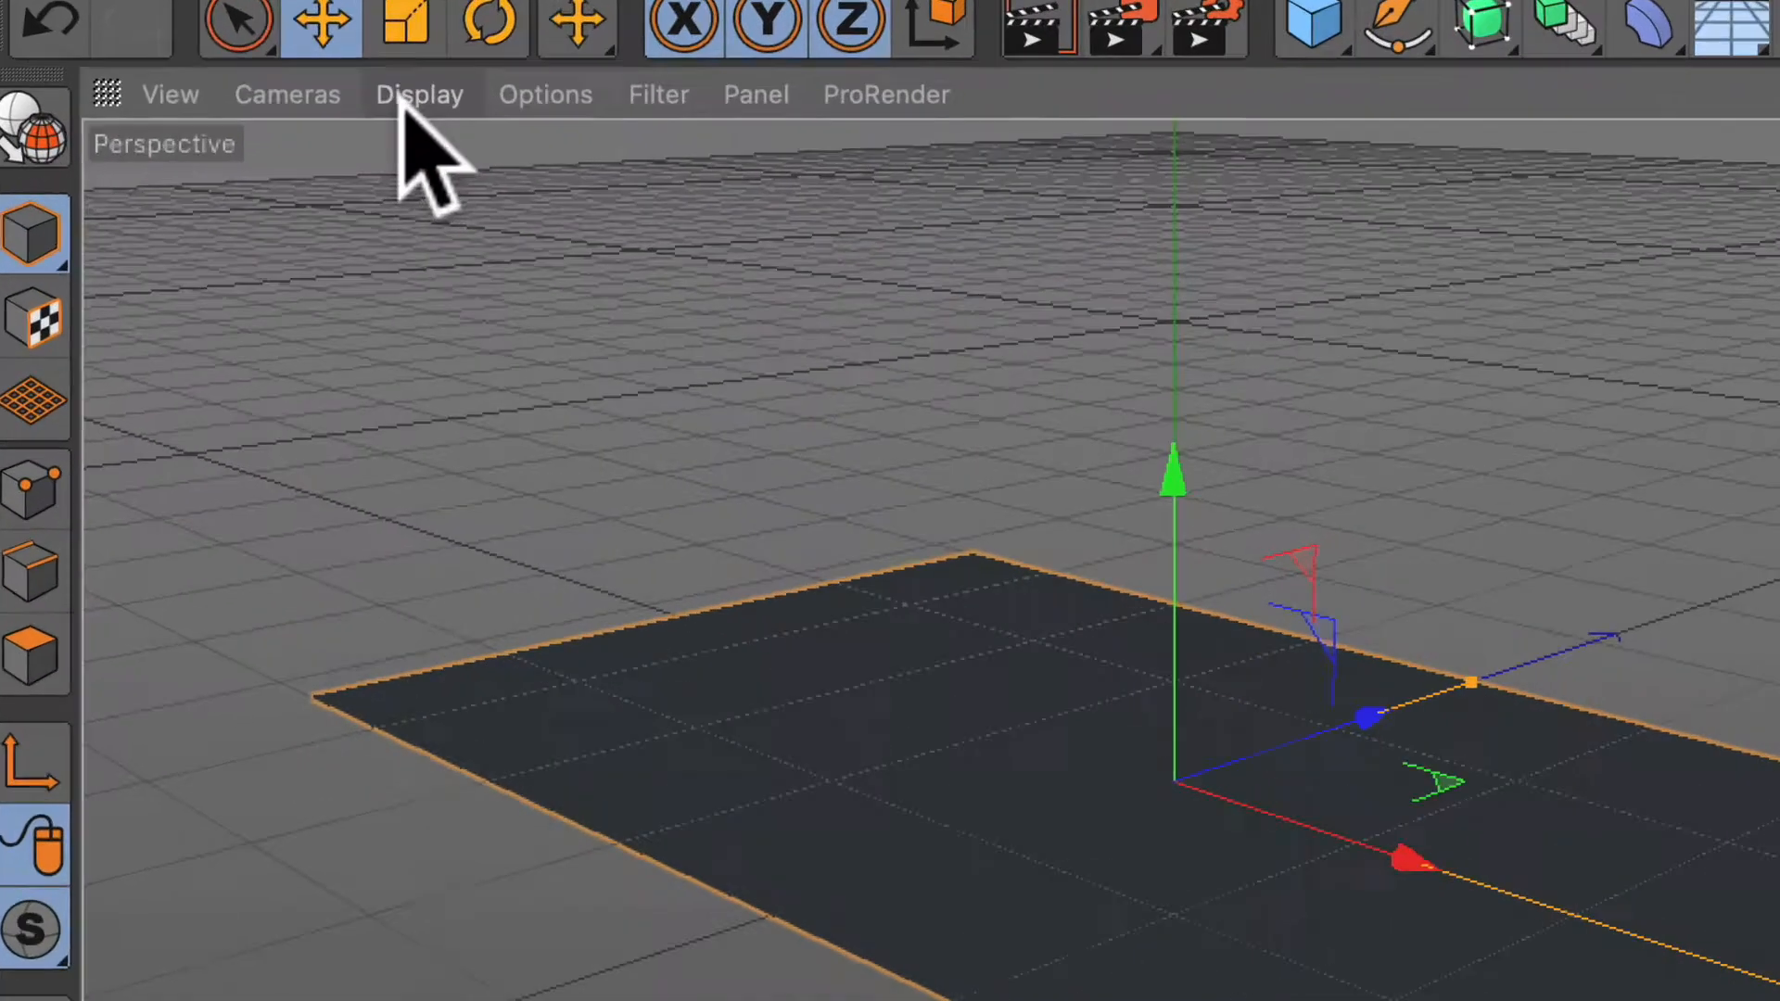
{"action": "left_click", "coordinate": [408, 96]}
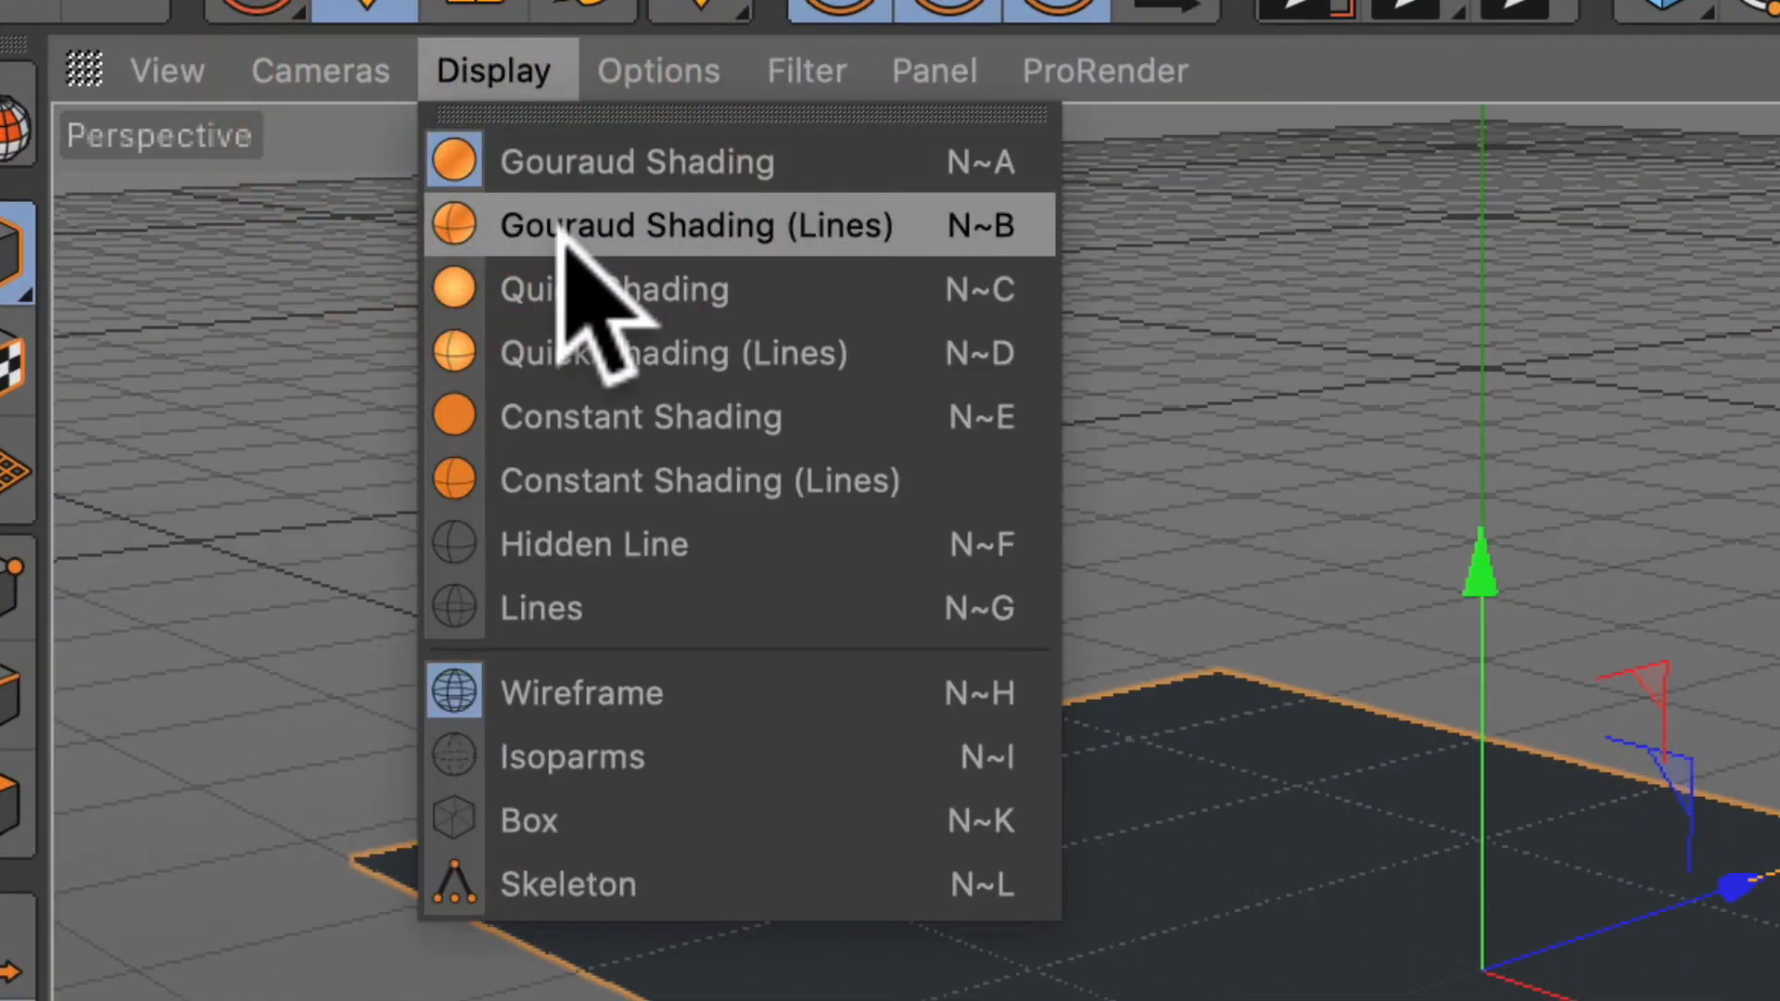
{"action": "left_click", "coordinate": [561, 230]}
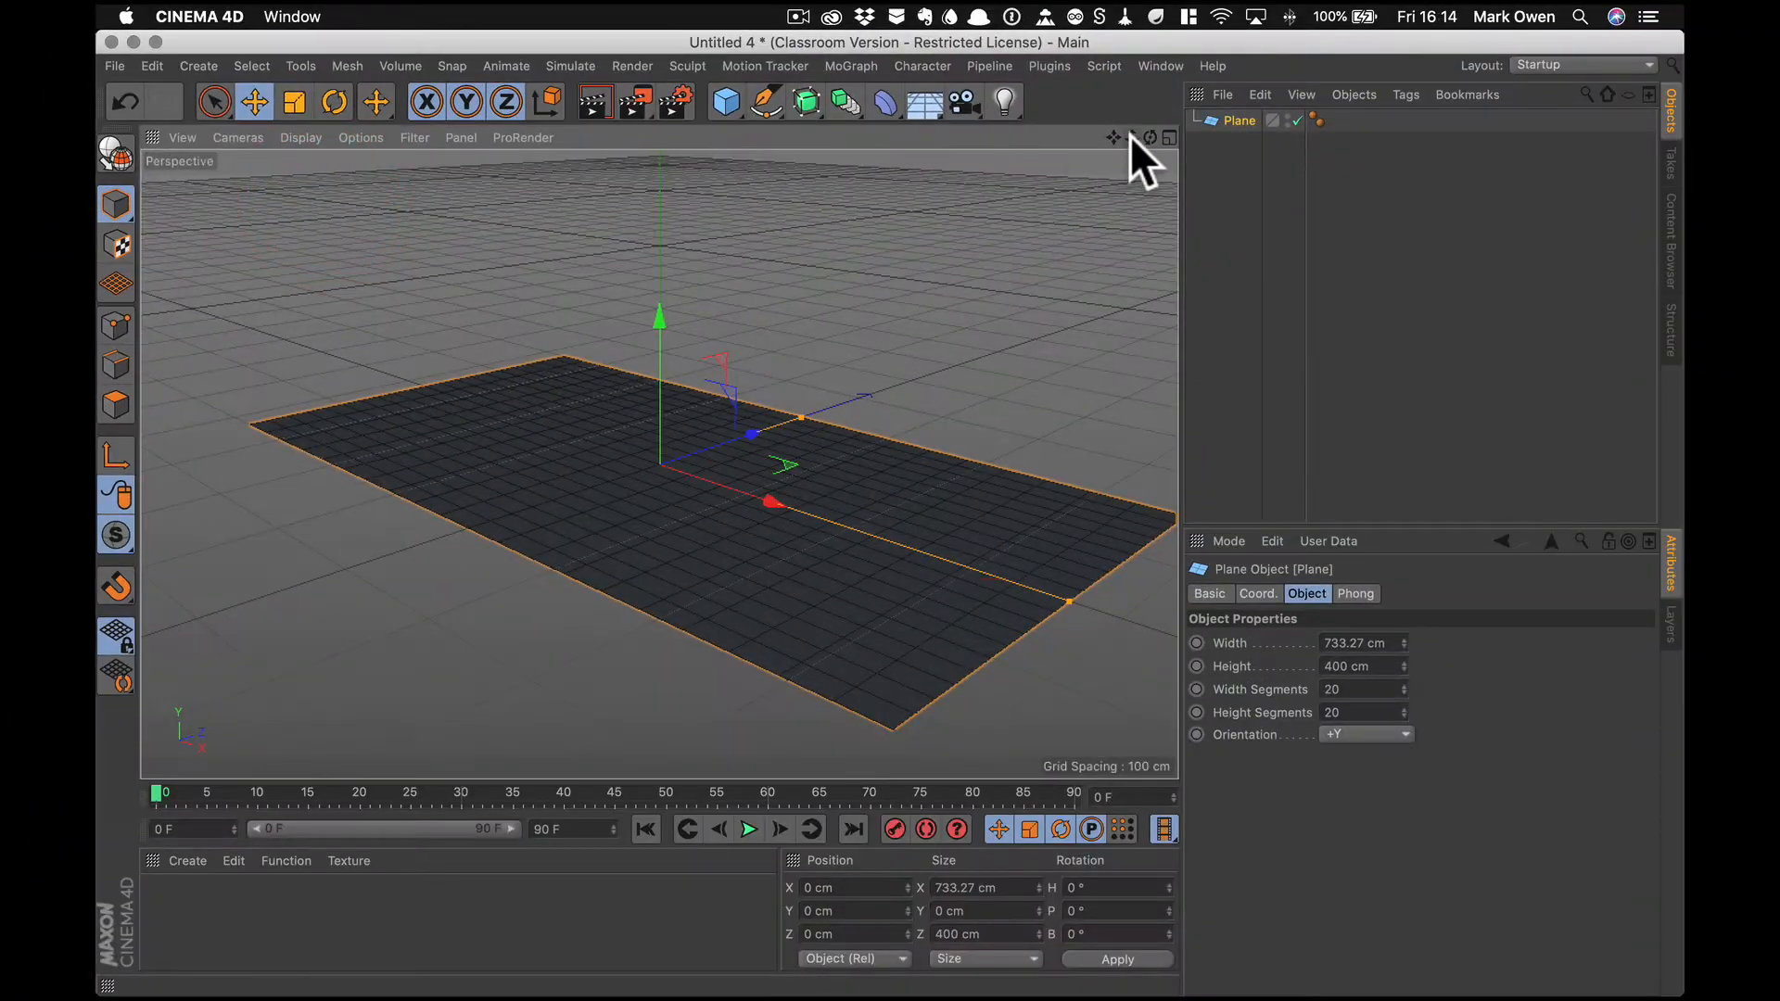
{"action": "left_click_drag", "start_coordinate": [1146, 138], "coordinate": [874, 517]}
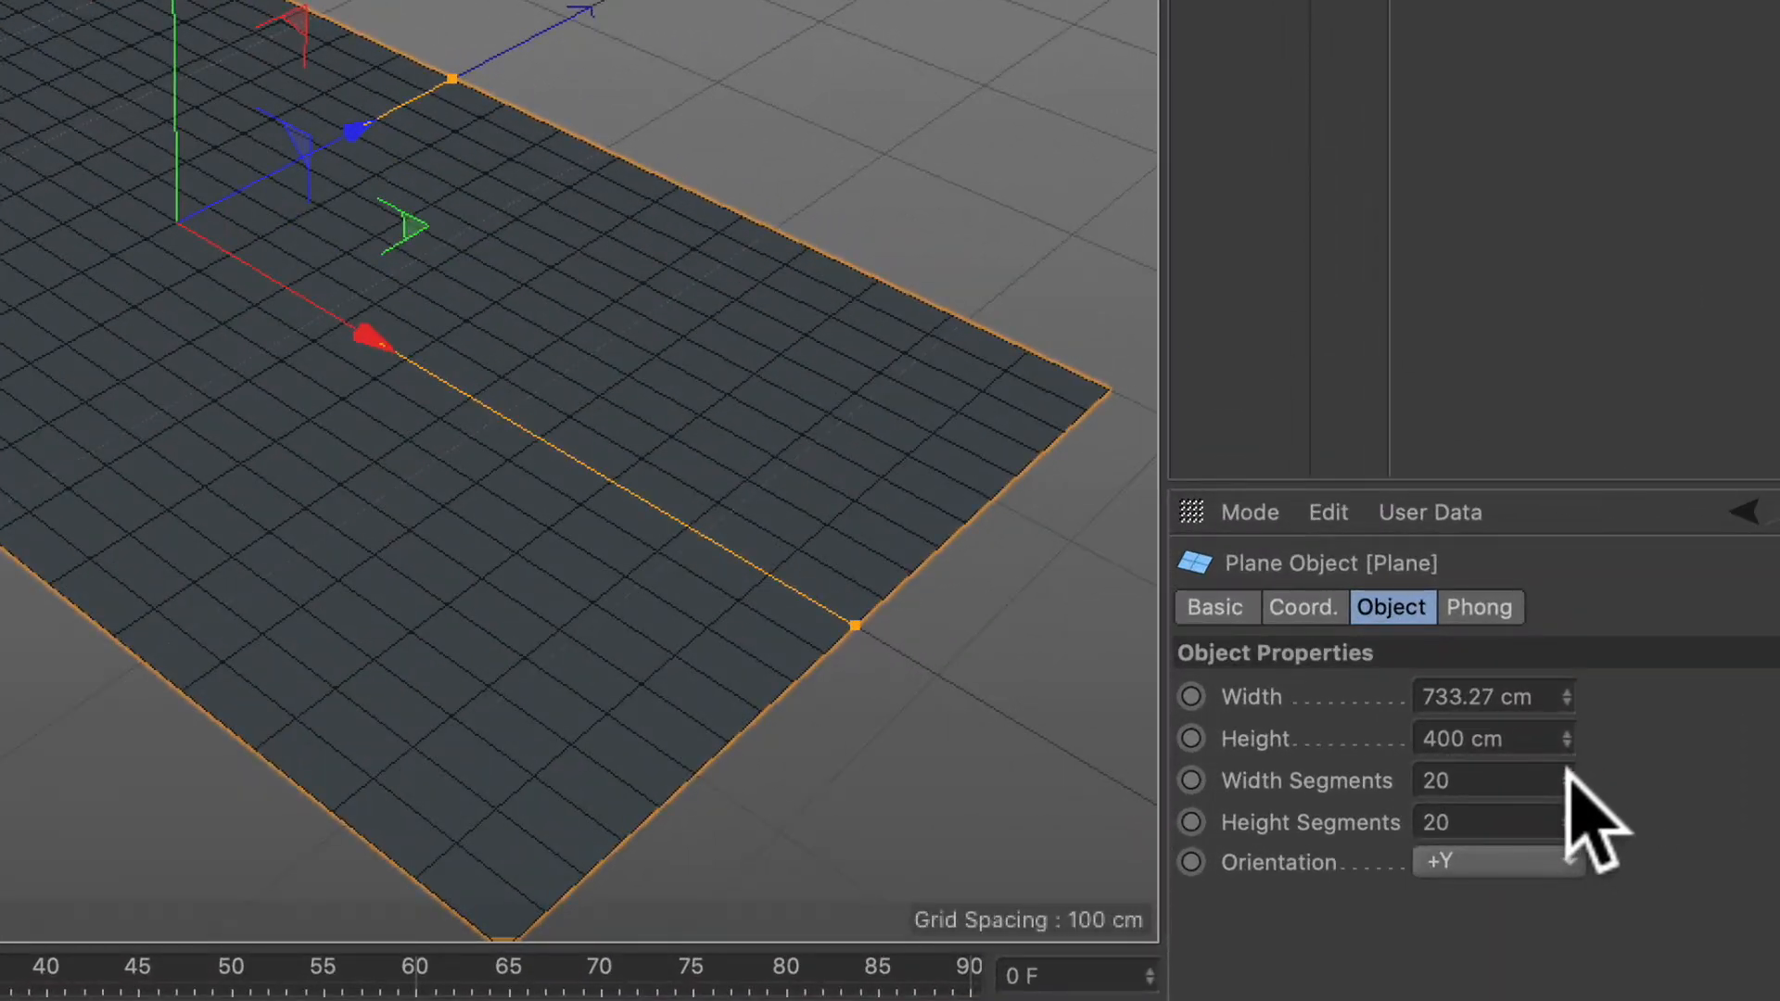
Step: Increase the plane's width segments to 40
{"action": "double_click", "coordinate": [1566, 776]}
{"action": "double_click", "coordinate": [1566, 775]}
{"action": "double_click", "coordinate": [1567, 775]}
{"action": "double_click", "coordinate": [1566, 775]}
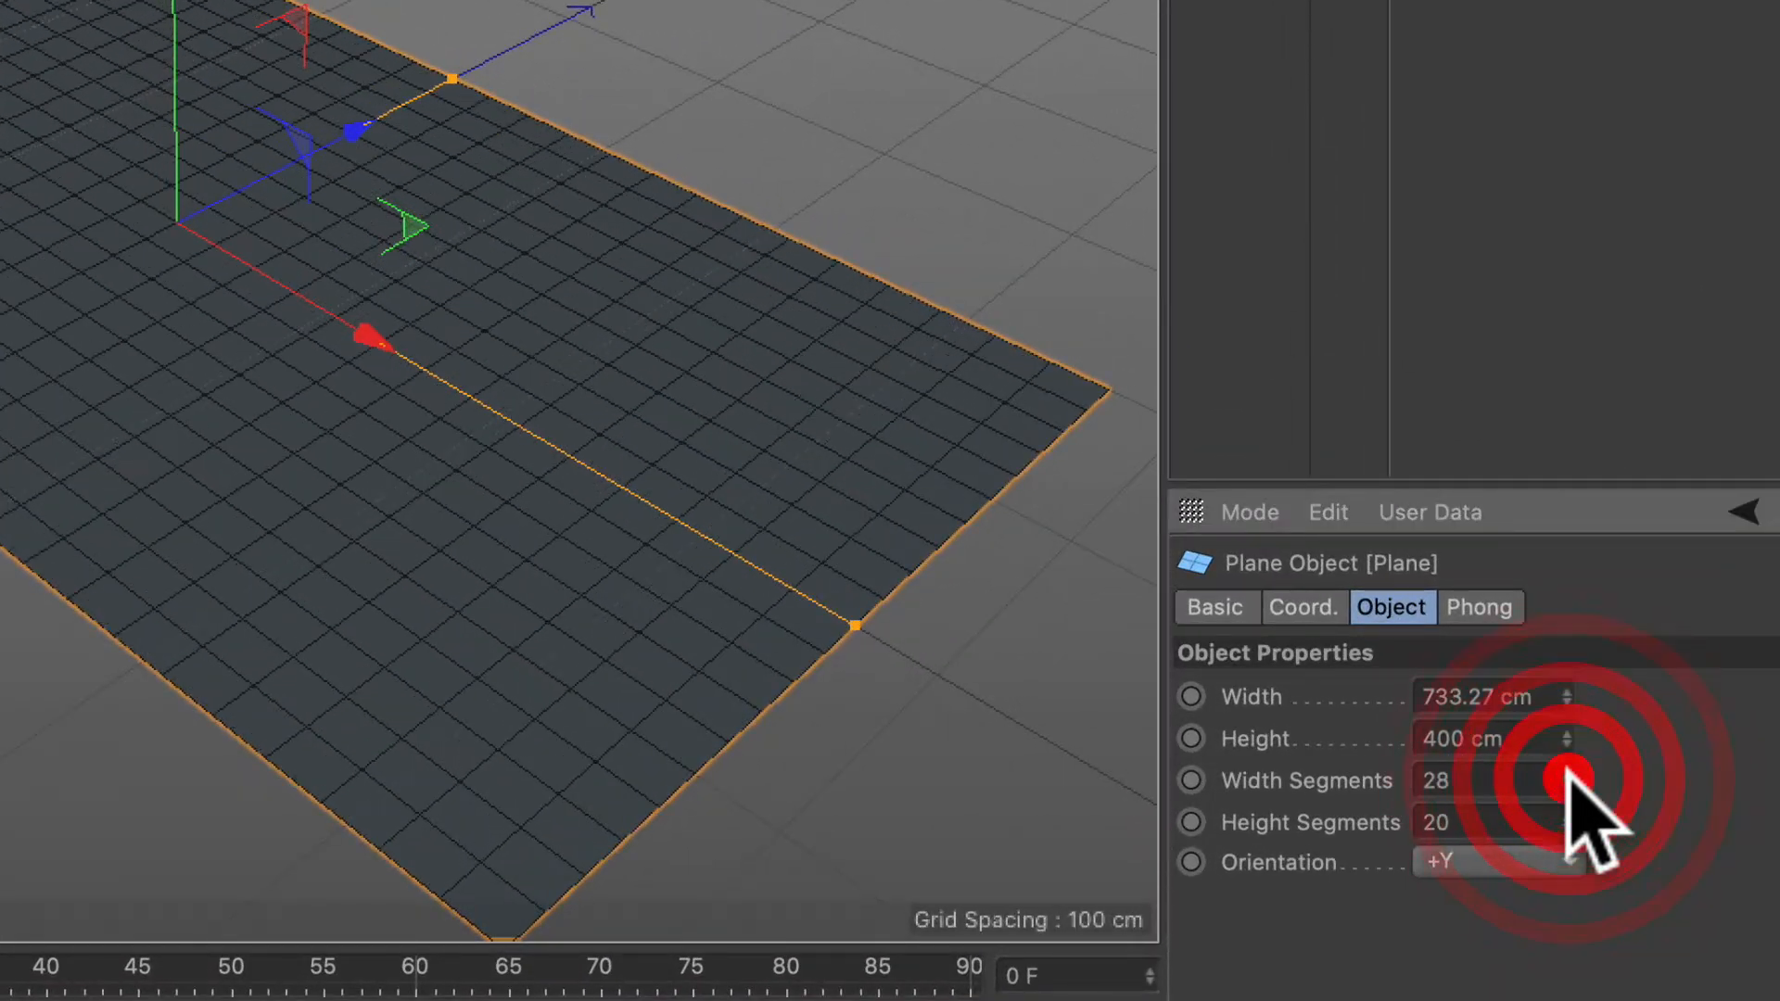
{"action": "double_click", "coordinate": [1566, 776]}
{"action": "double_click", "coordinate": [1567, 776]}
{"action": "double_click", "coordinate": [1567, 776]}
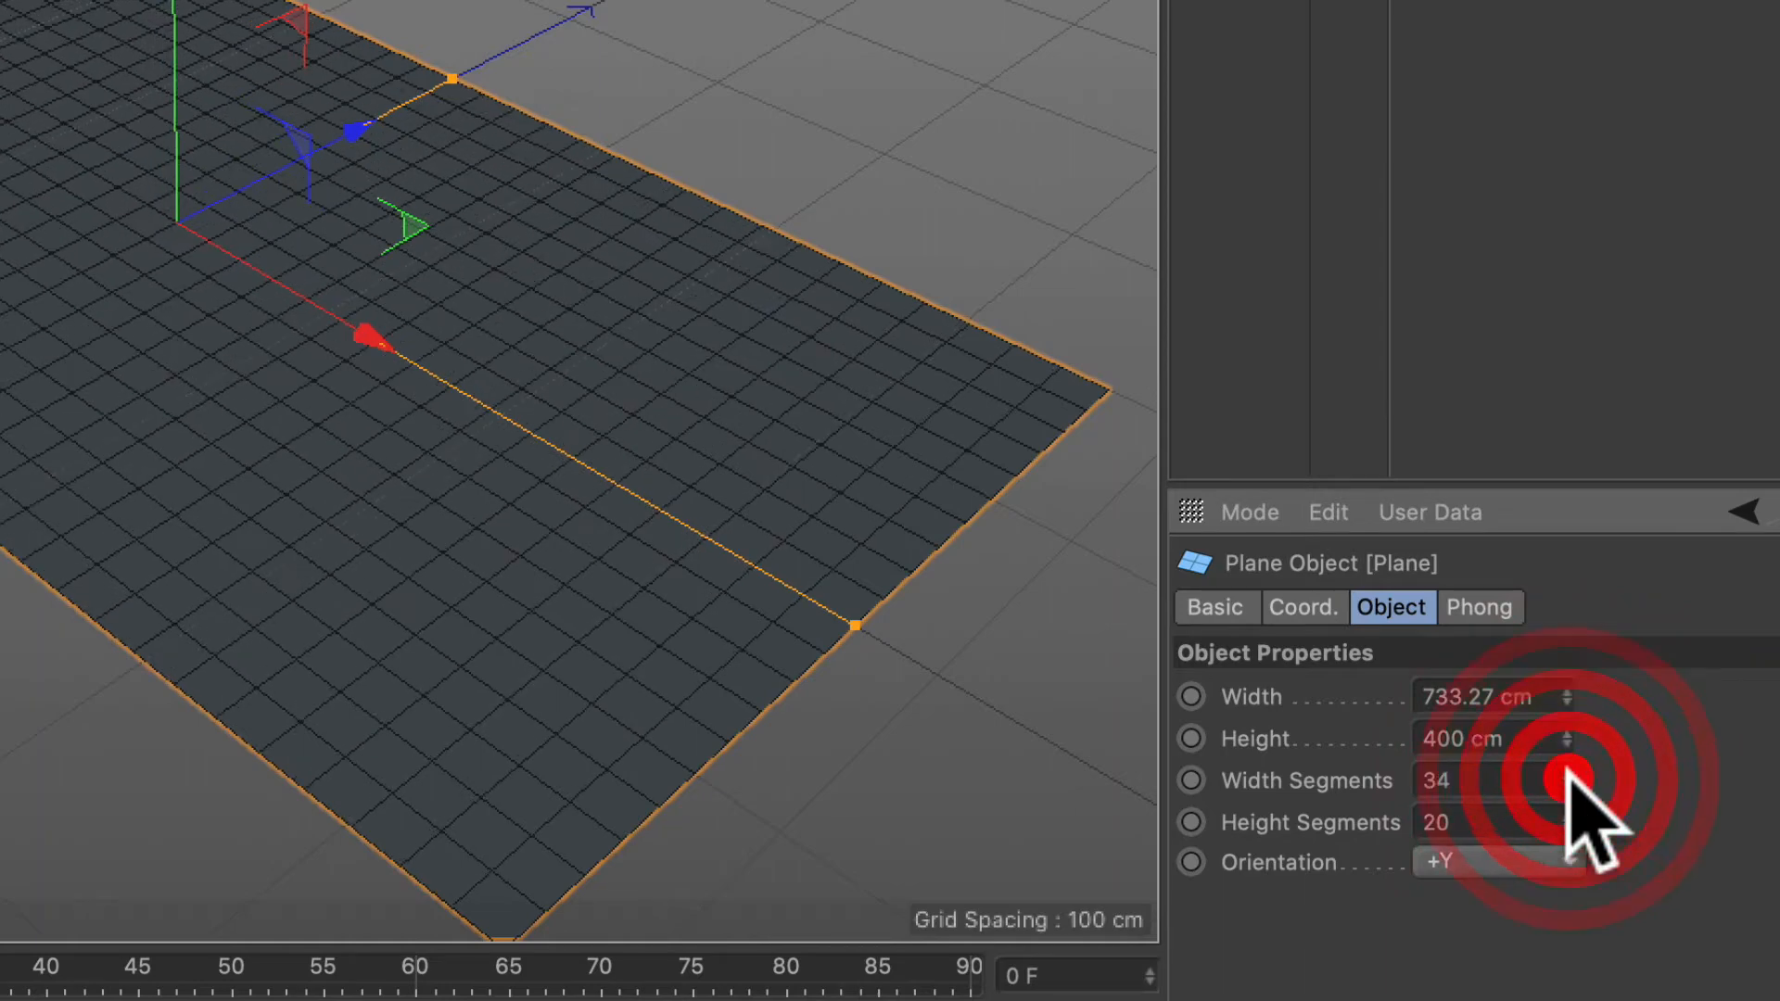
{"action": "double_click", "coordinate": [1567, 776]}
{"action": "left_click", "coordinate": [1567, 776]}
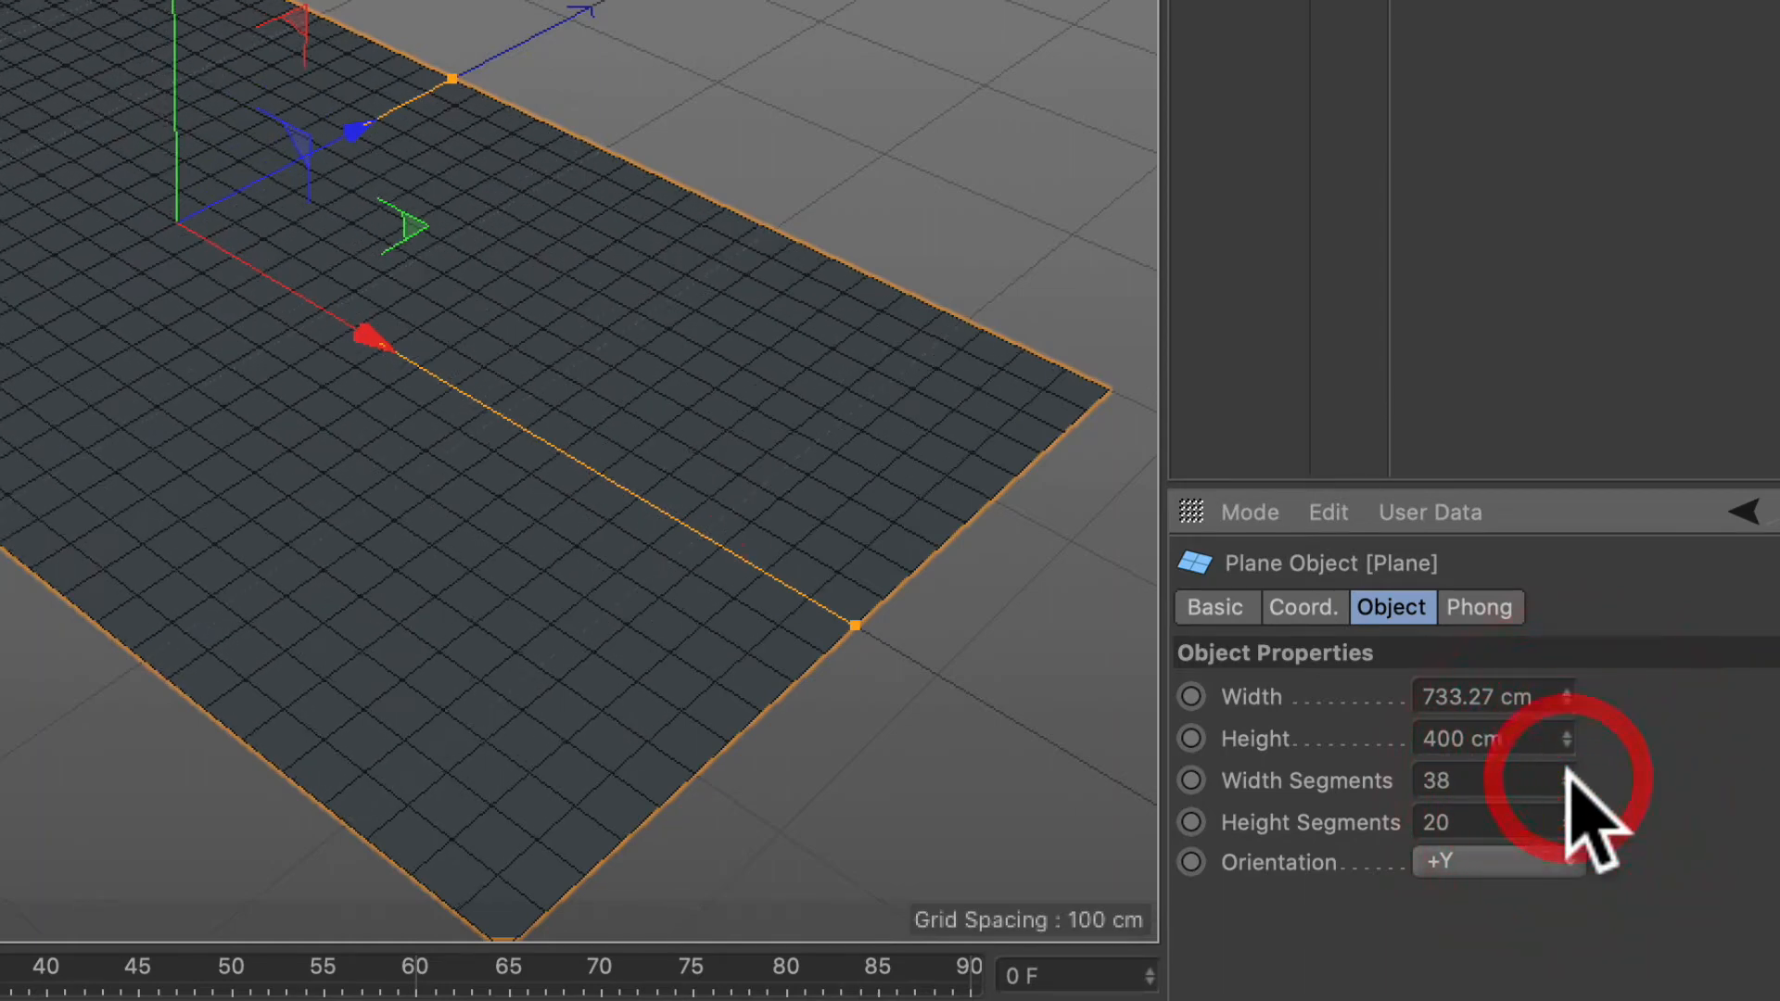
{"action": "double_click", "coordinate": [1567, 776]}
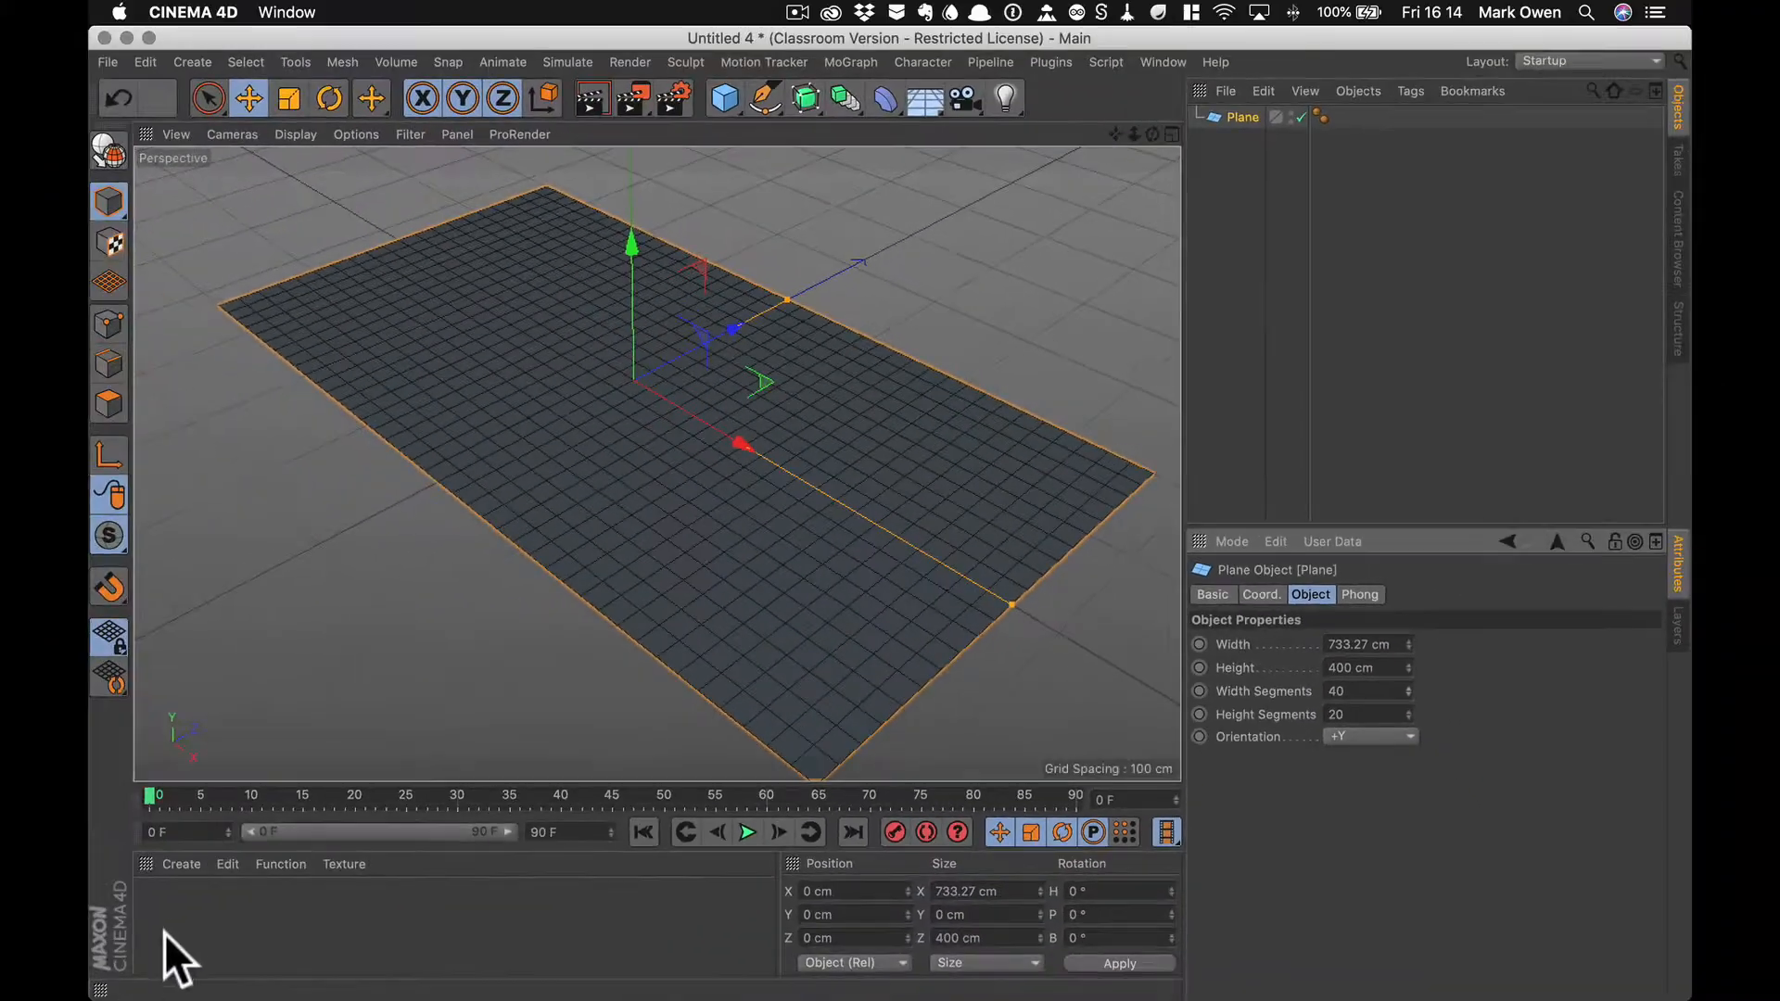
Step: Create a new standard material, open it in the Material Editor and apply it to the plane
{"action": "left_click", "coordinate": [181, 864]}
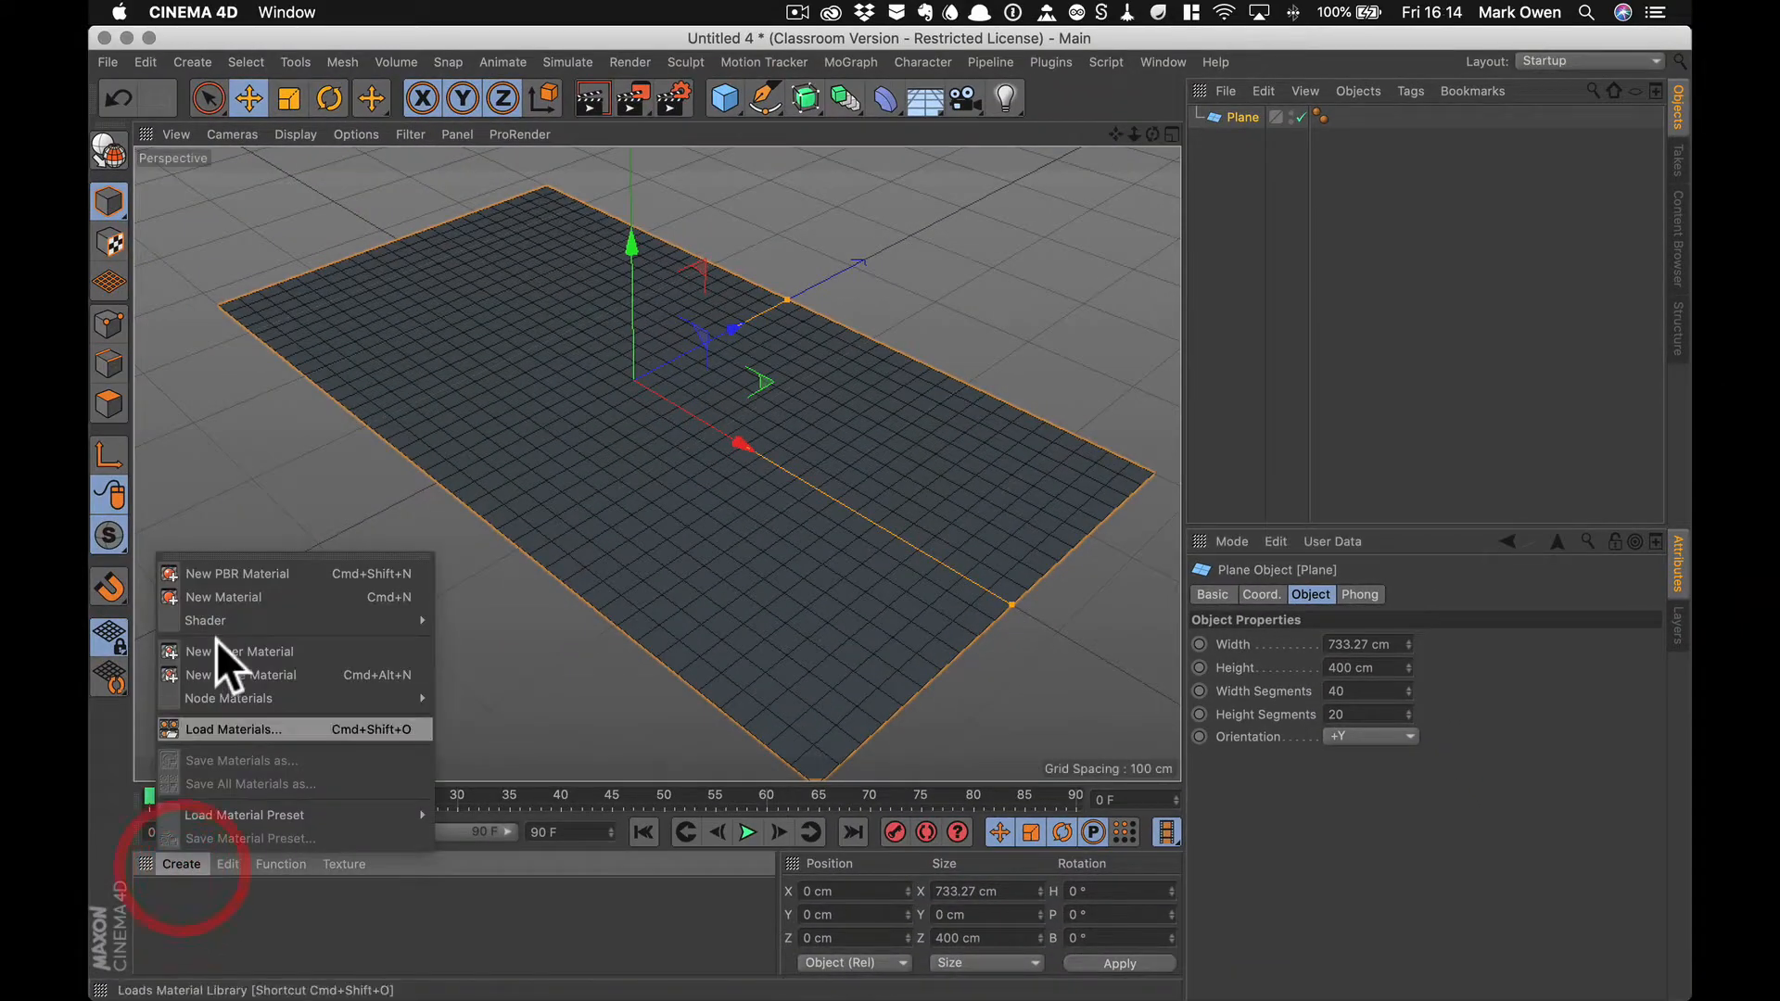
{"action": "left_click", "coordinate": [218, 596]}
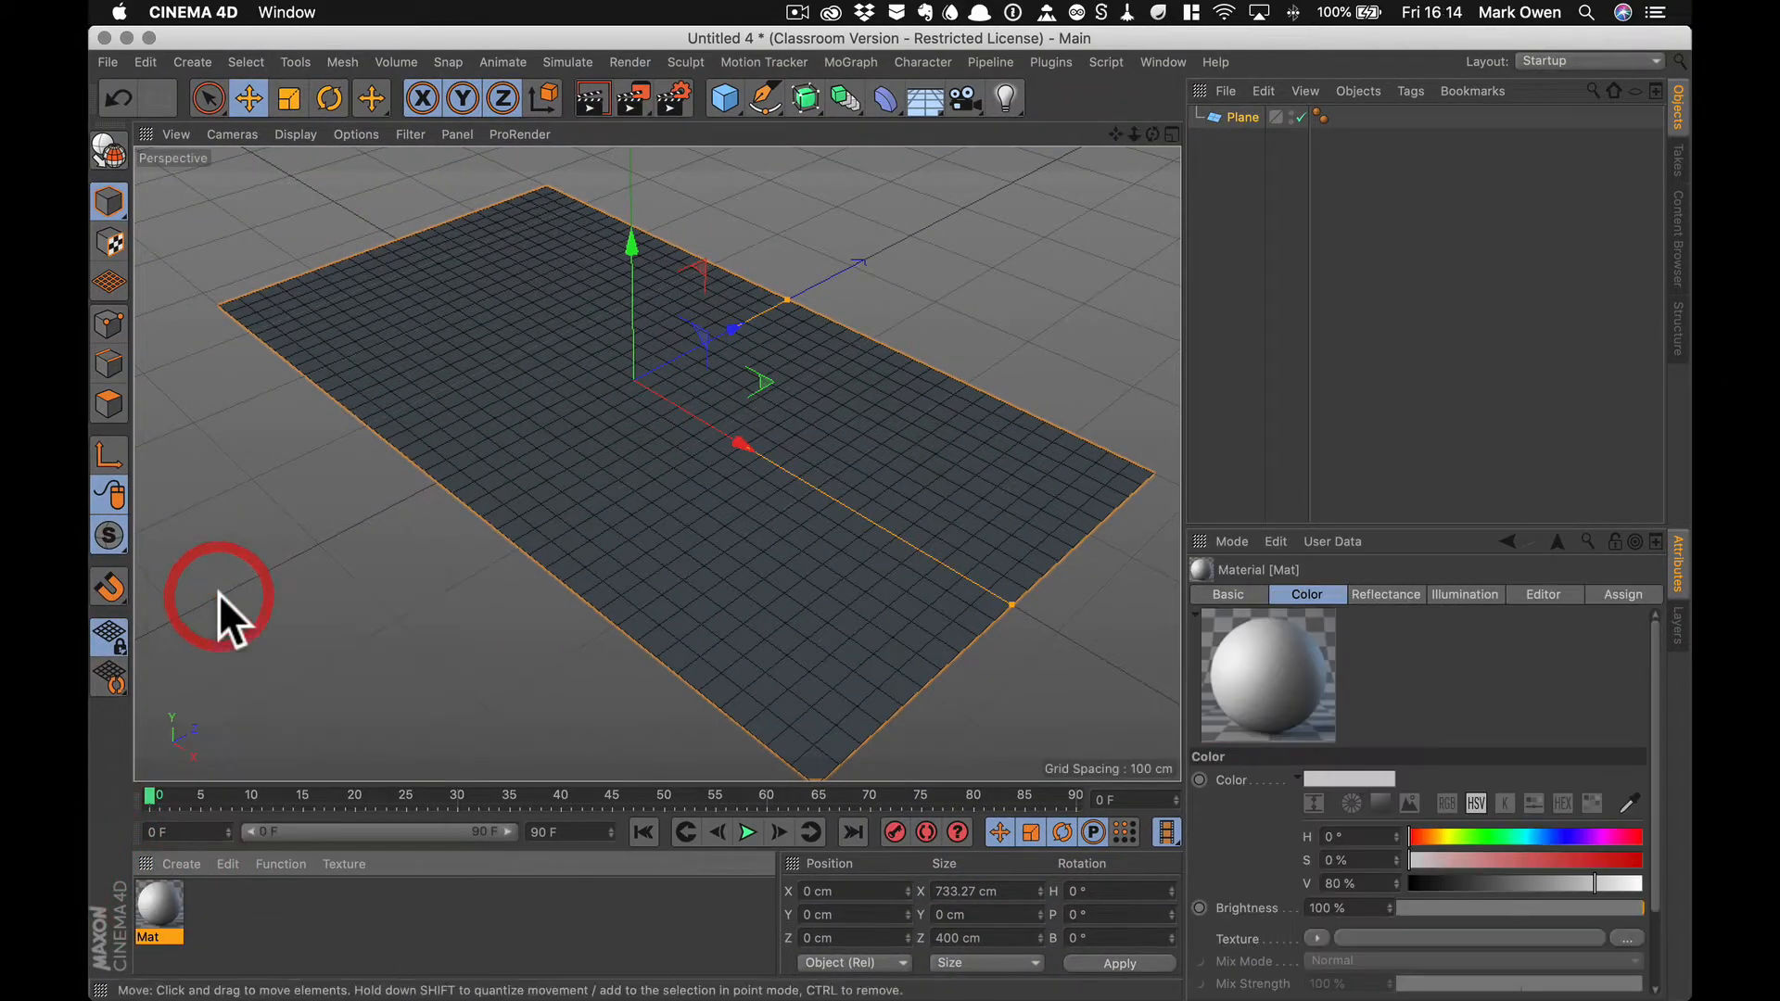
{"action": "double_click", "coordinate": [163, 901]}
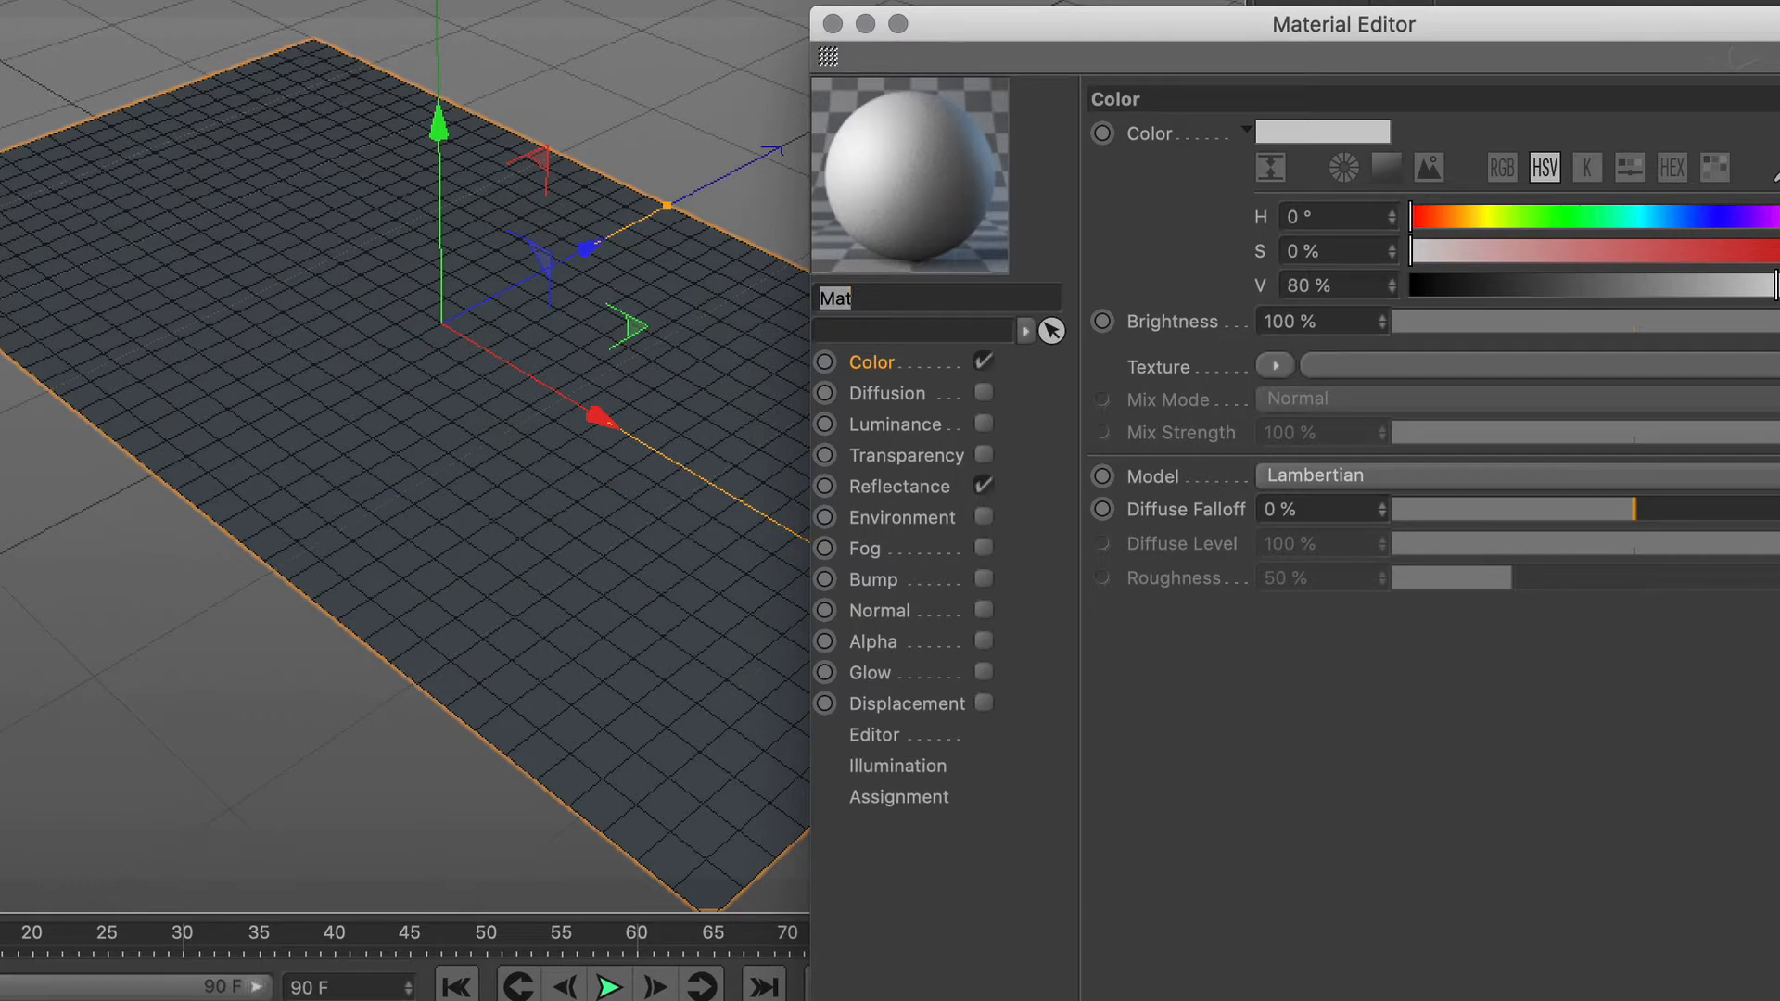
{"action": "left_click_drag", "start_coordinate": [278, 1000], "coordinate": [533, 492]}
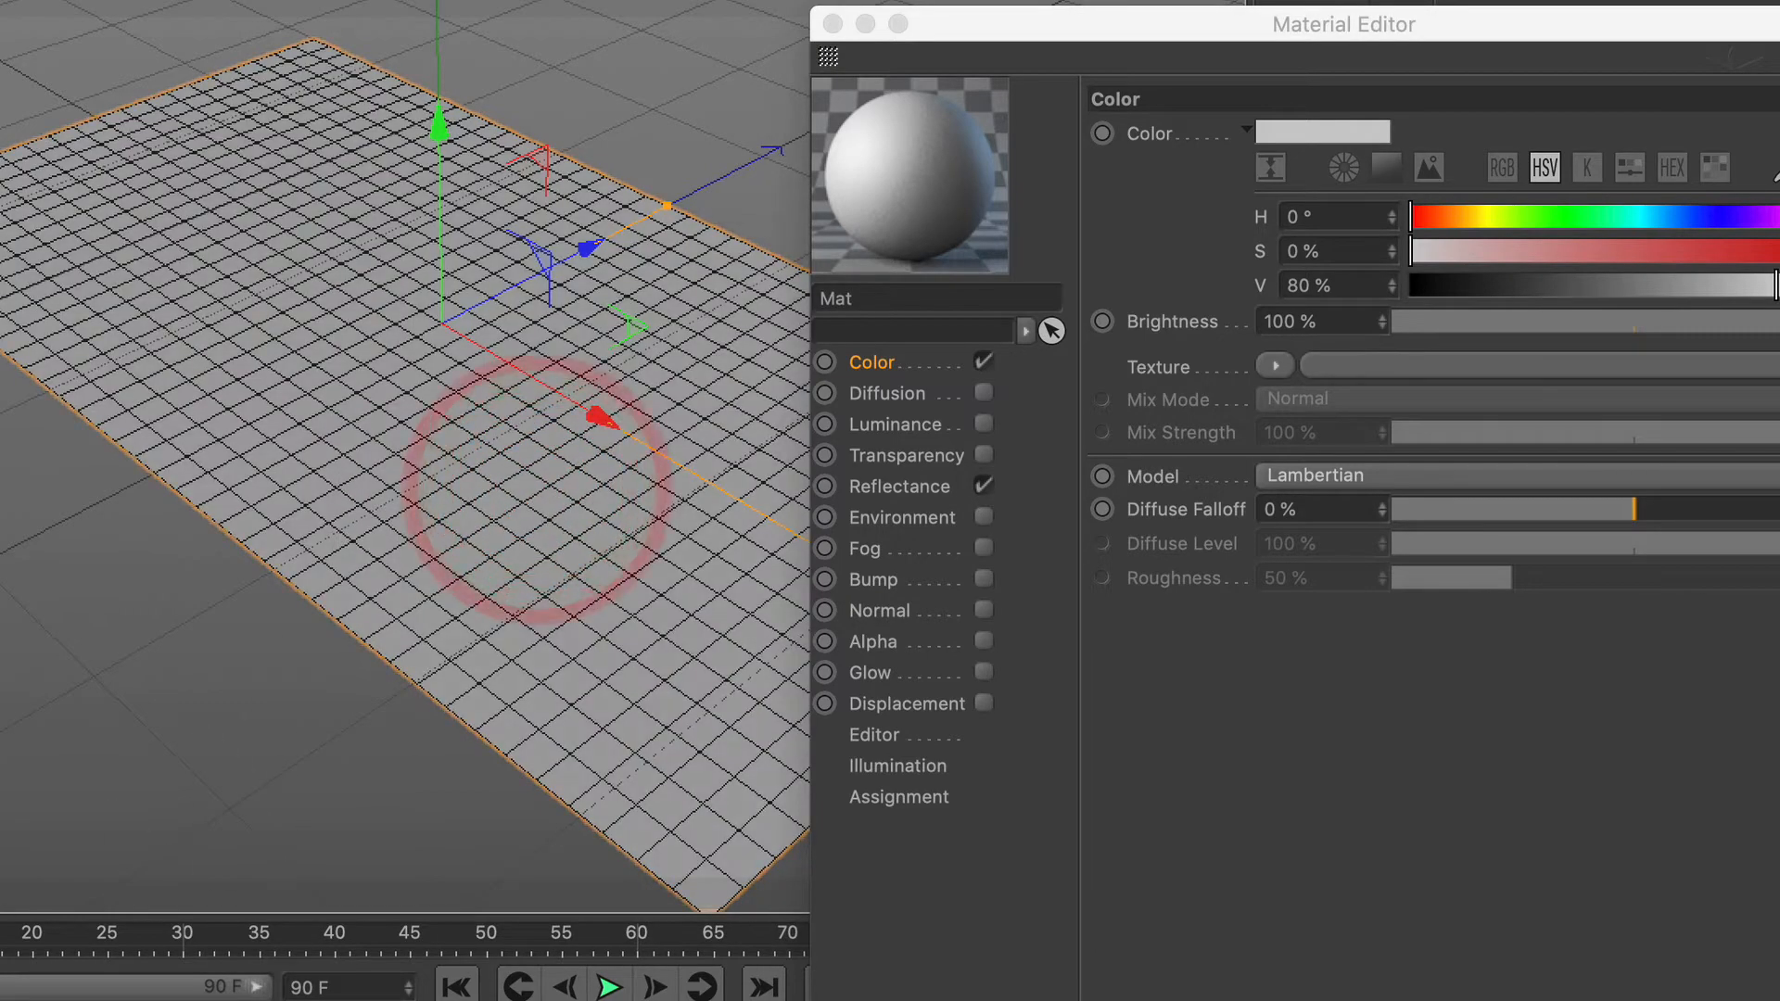
{"action": "left_click_drag", "start_coordinate": [1076, 32], "coordinate": [983, 20]}
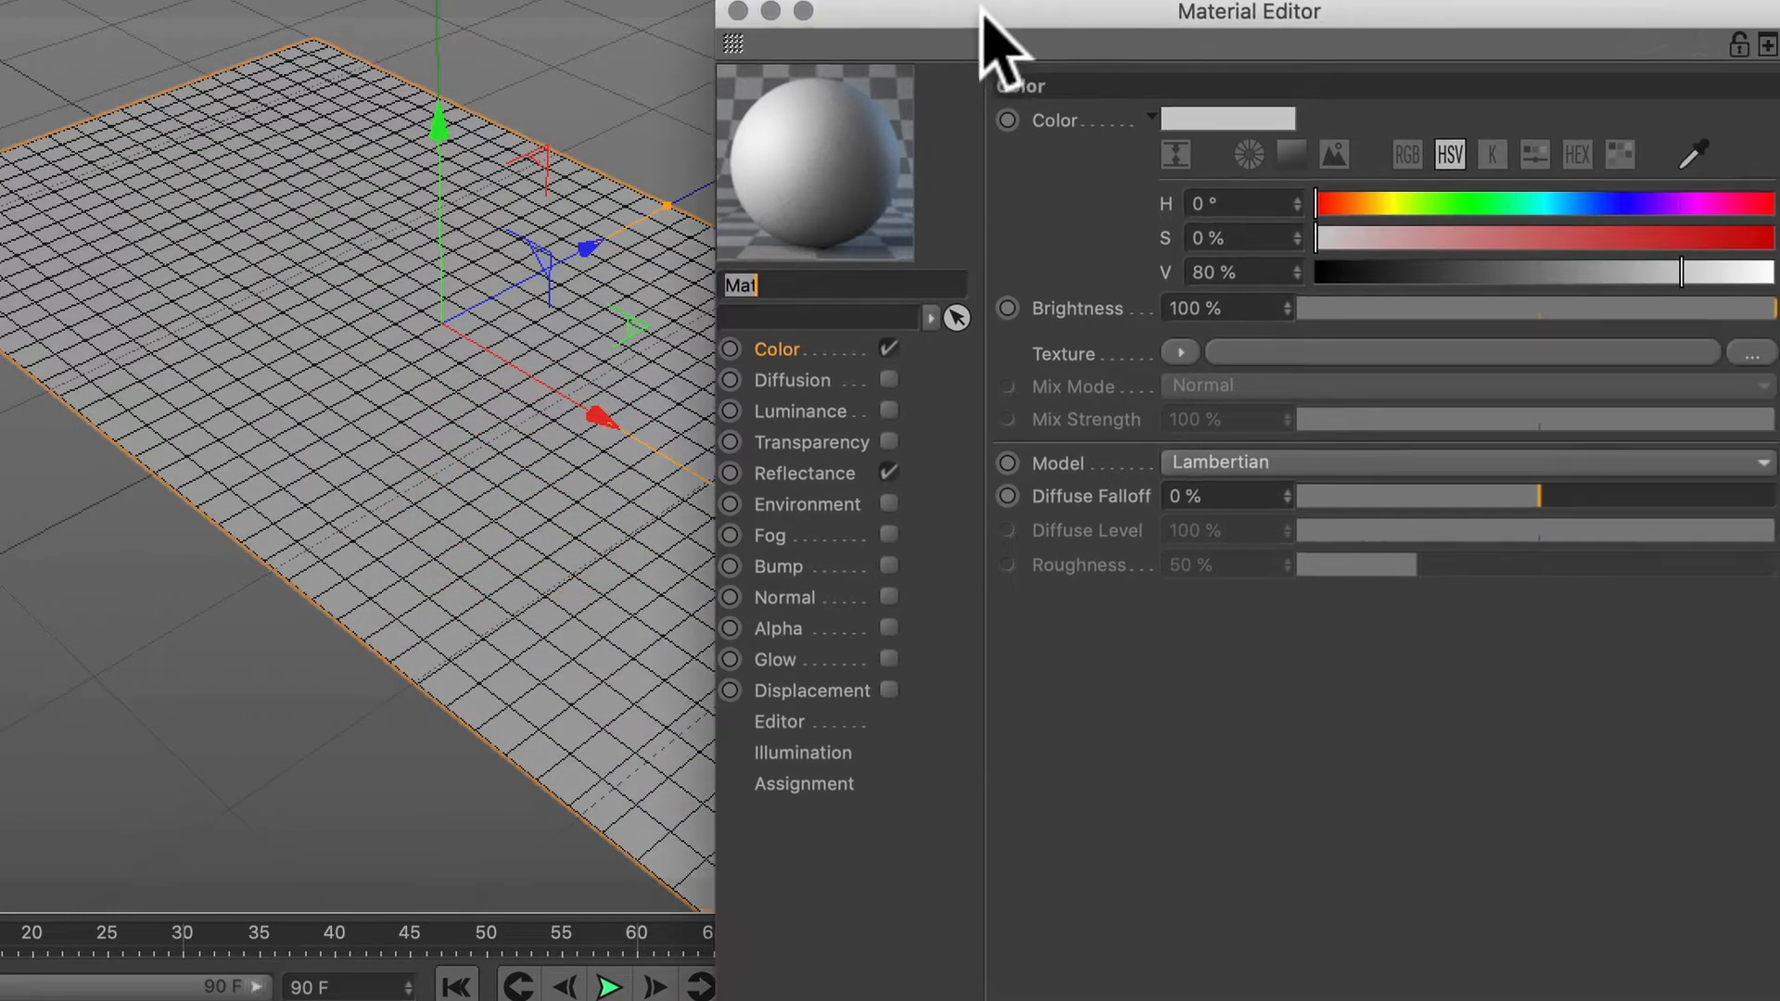
Step: Turn off the material's Reflectance channel and turn on its Luminance channel
{"action": "left_click", "coordinate": [777, 352]}
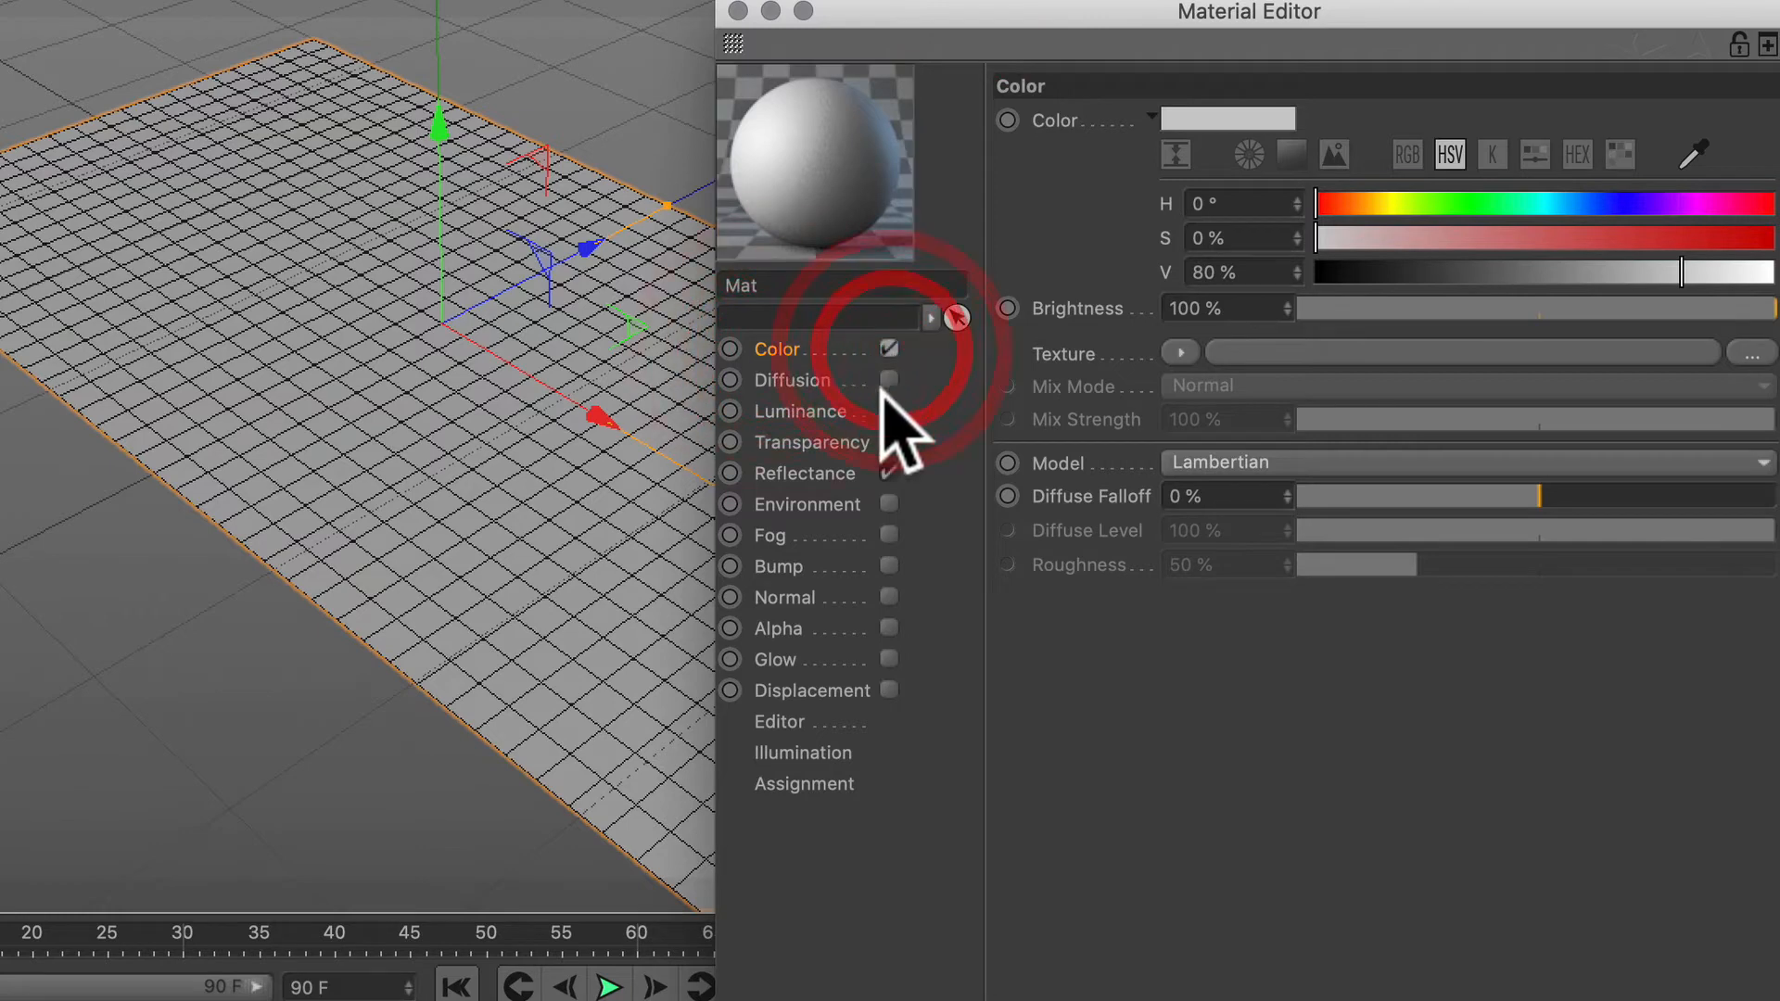
{"action": "left_click", "coordinate": [802, 475]}
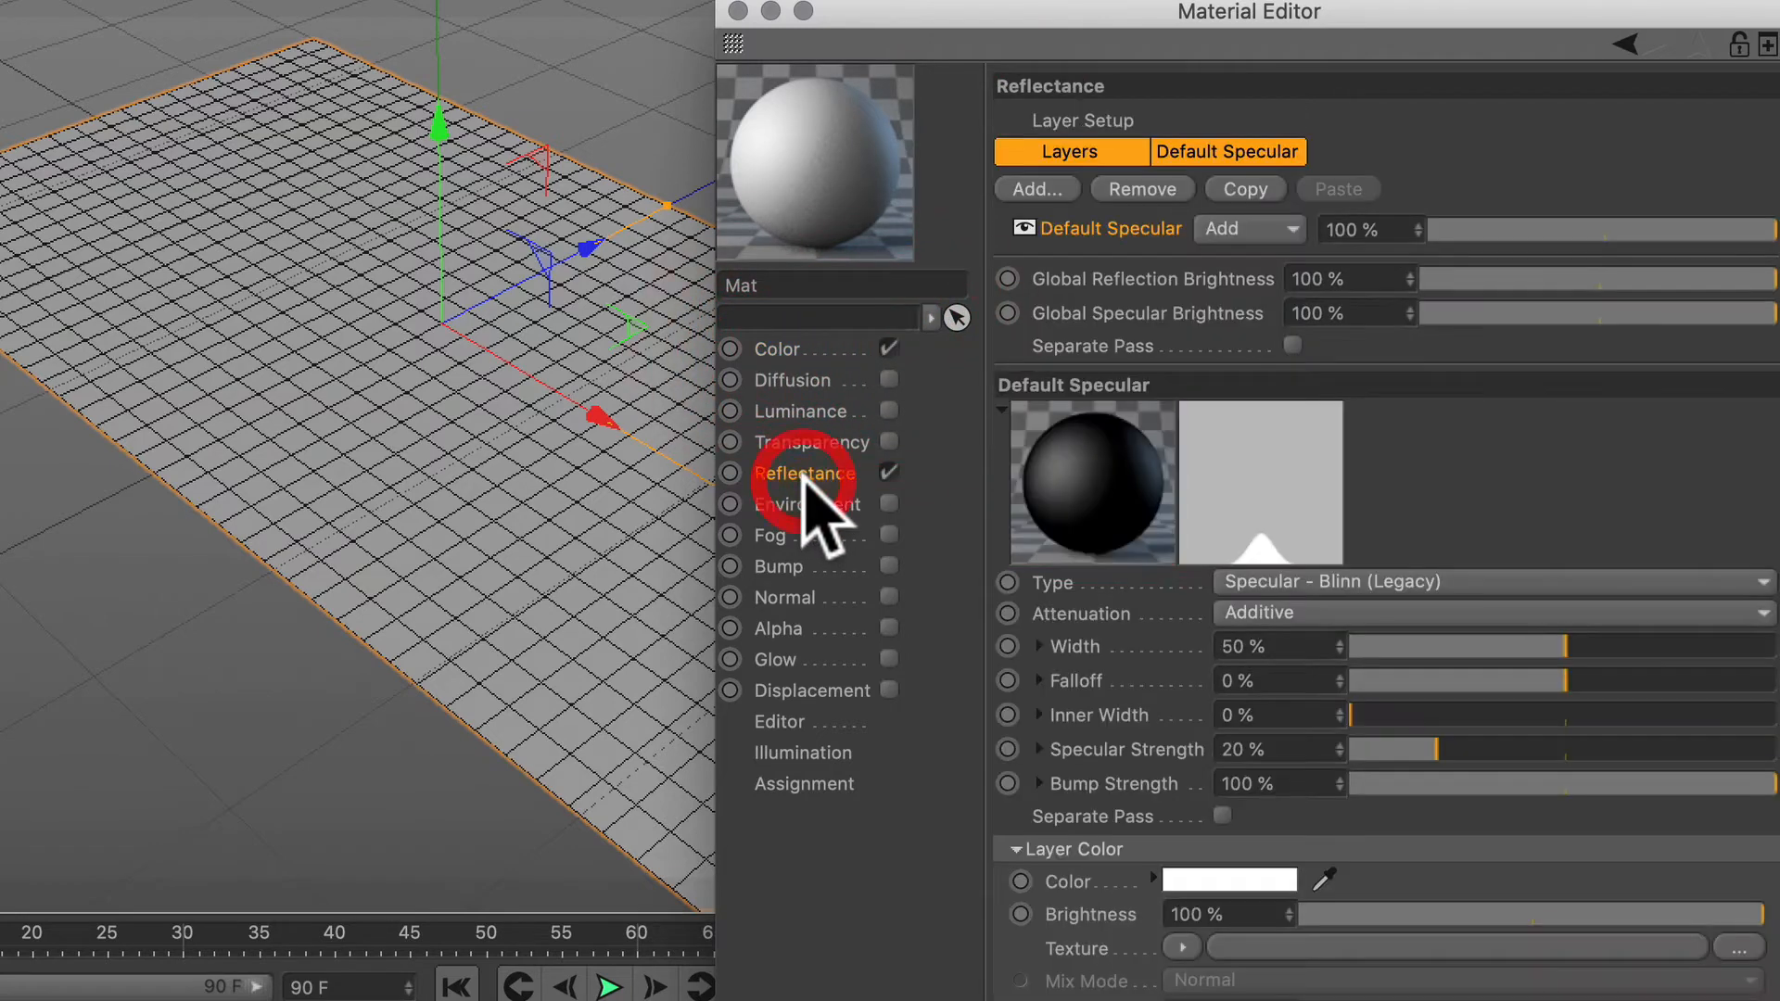
{"action": "left_click", "coordinate": [814, 445]}
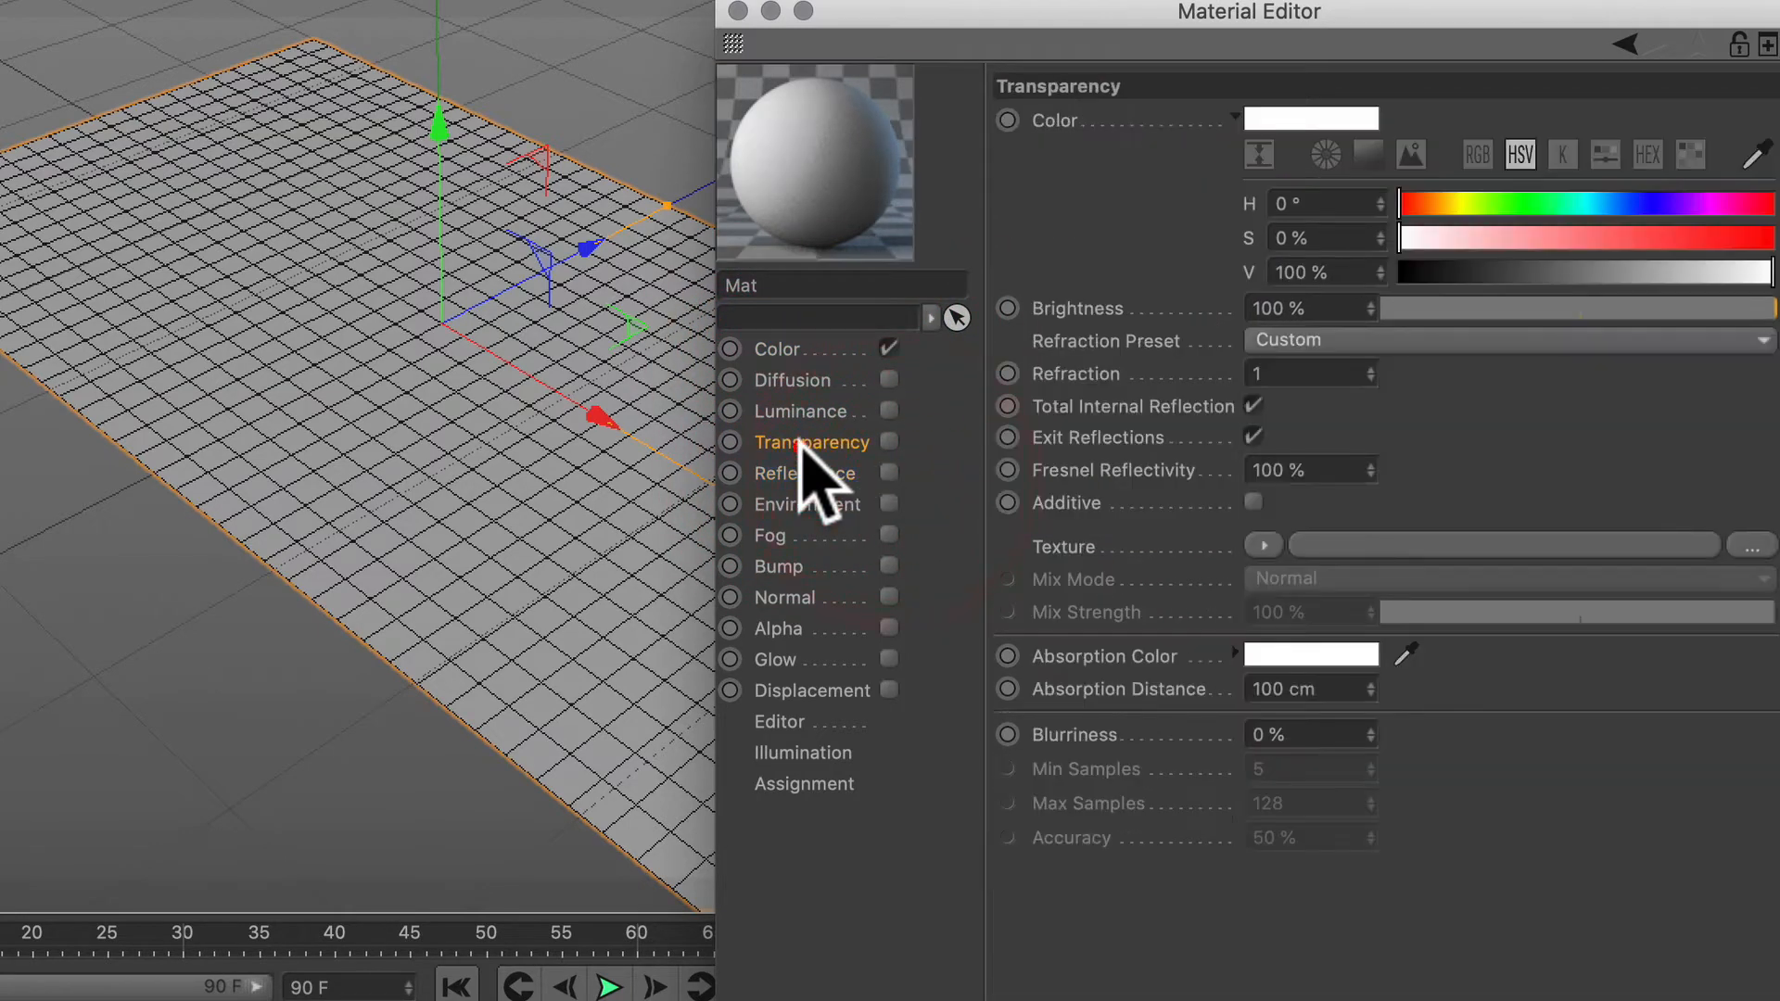
{"action": "left_click", "coordinate": [807, 411]}
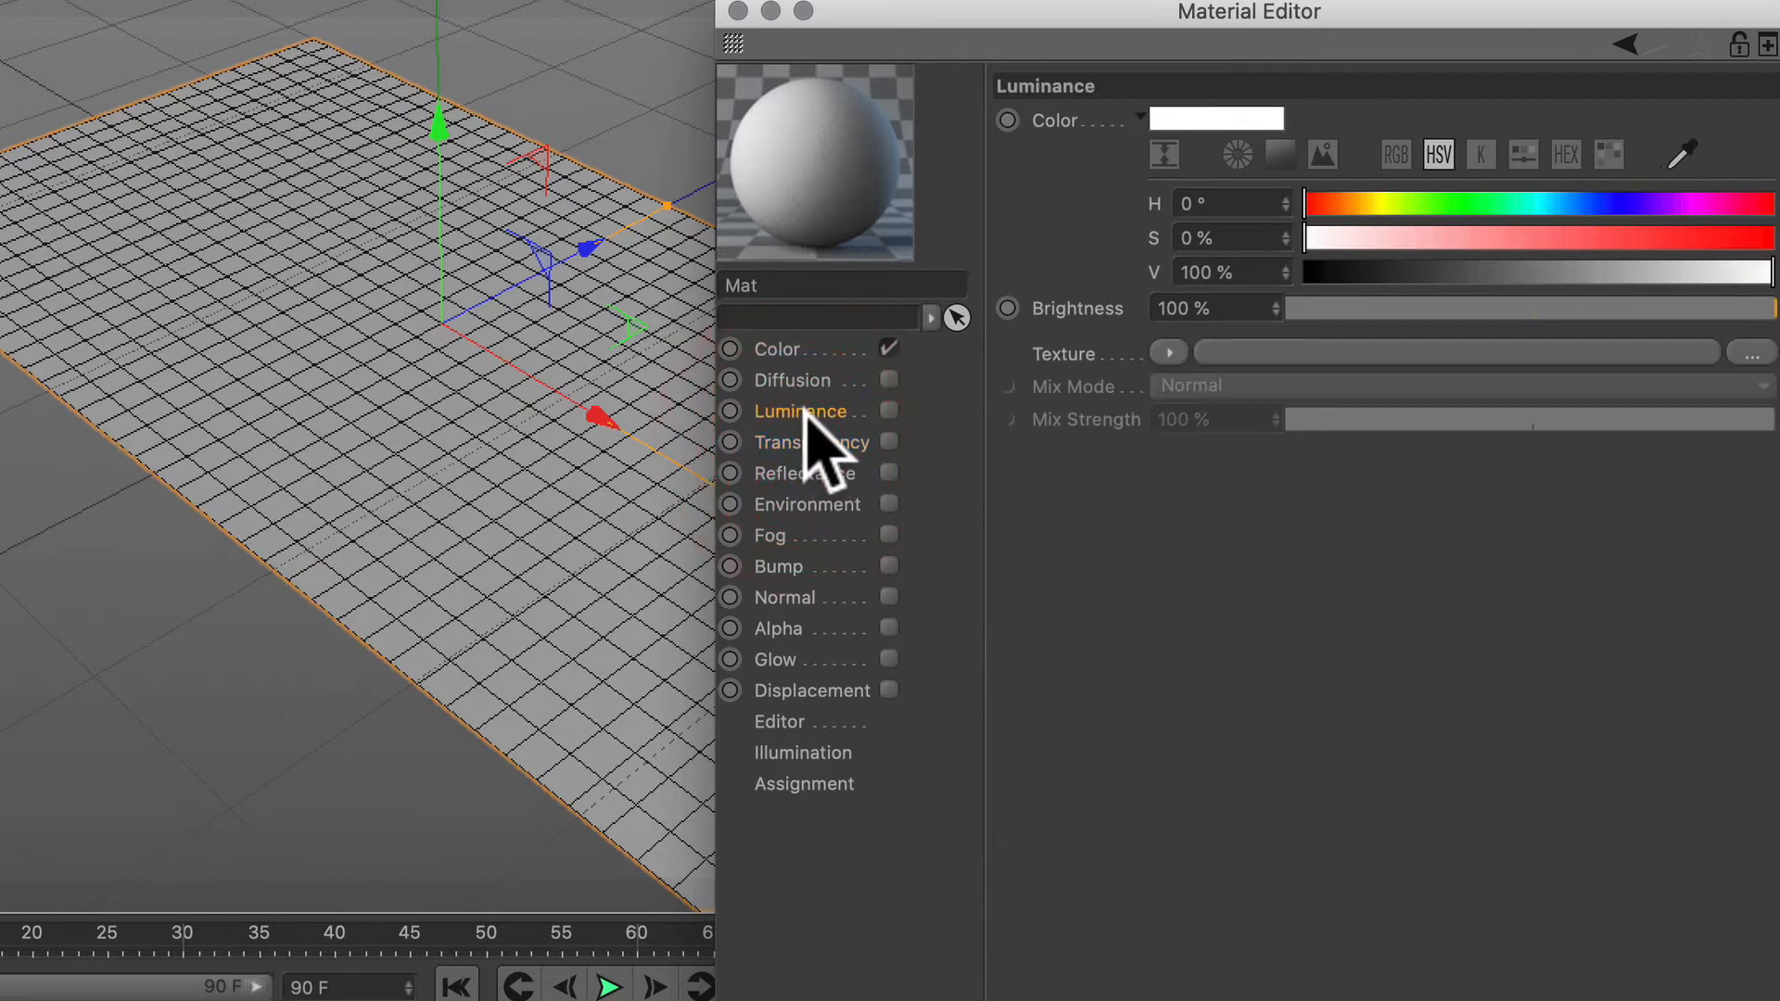
{"action": "left_click", "coordinate": [888, 411]}
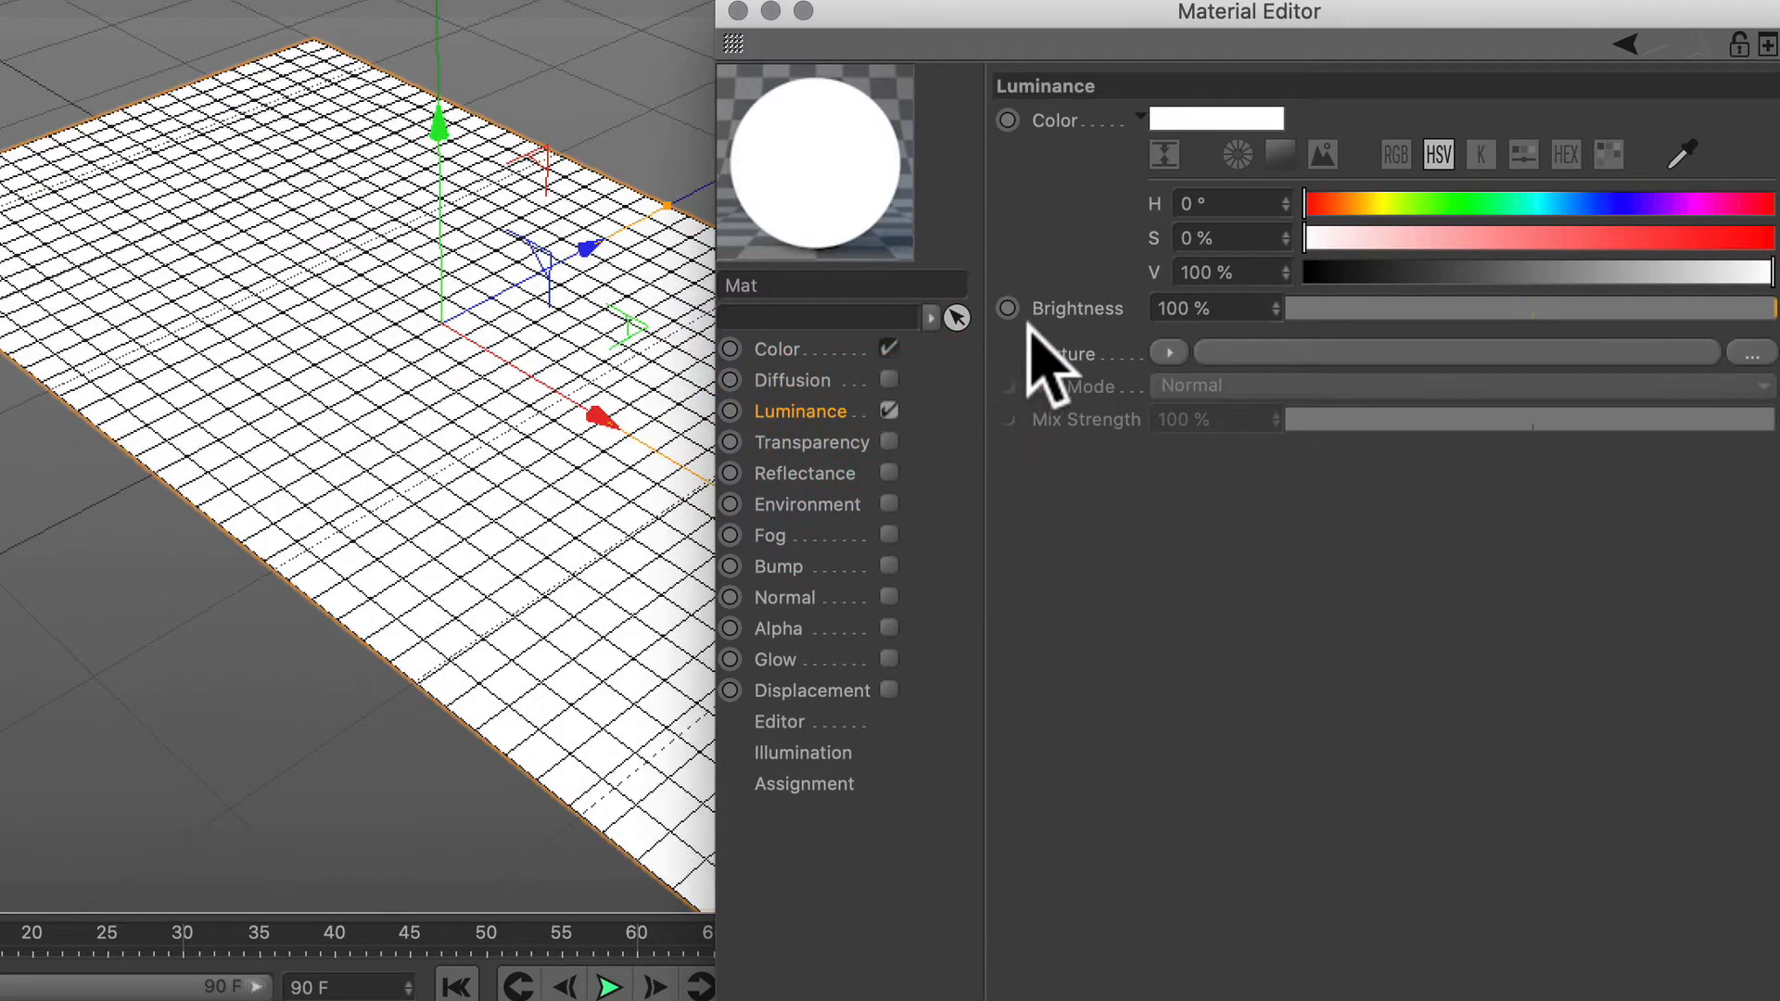
Step: Load a Gradient shader as the Luminance texture and open its shader properties
{"action": "left_click", "coordinate": [1169, 353]}
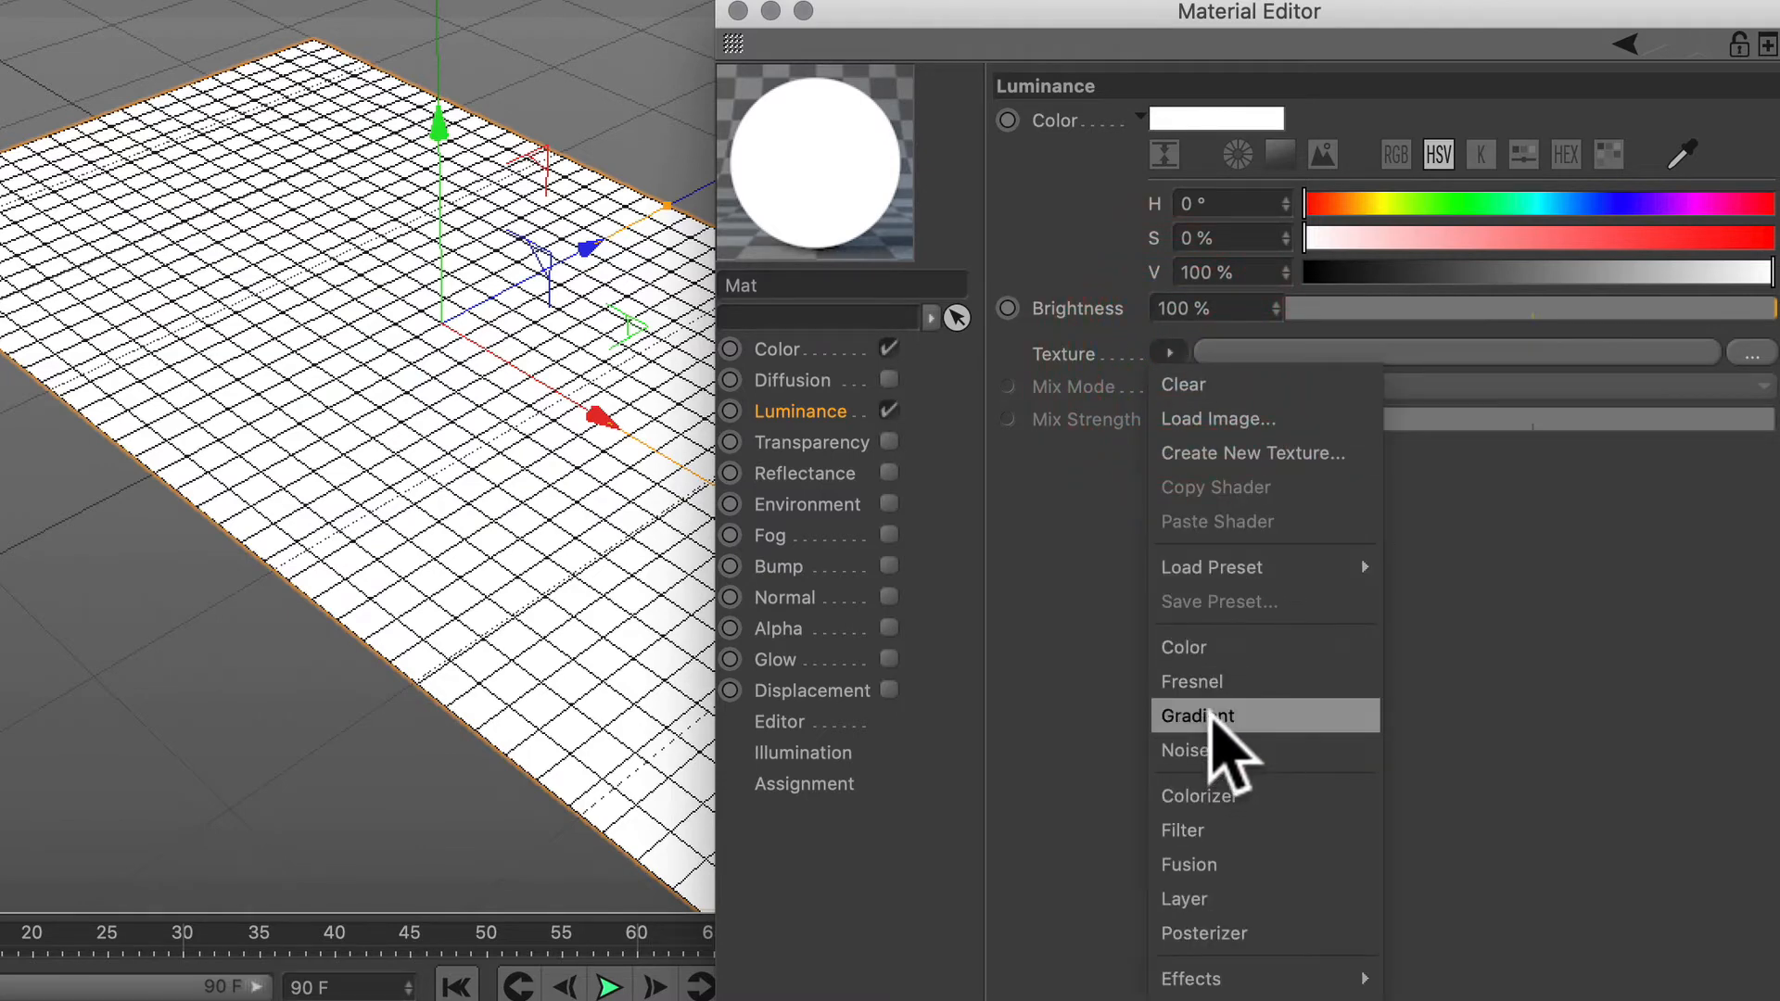
{"action": "left_click", "coordinate": [1210, 718]}
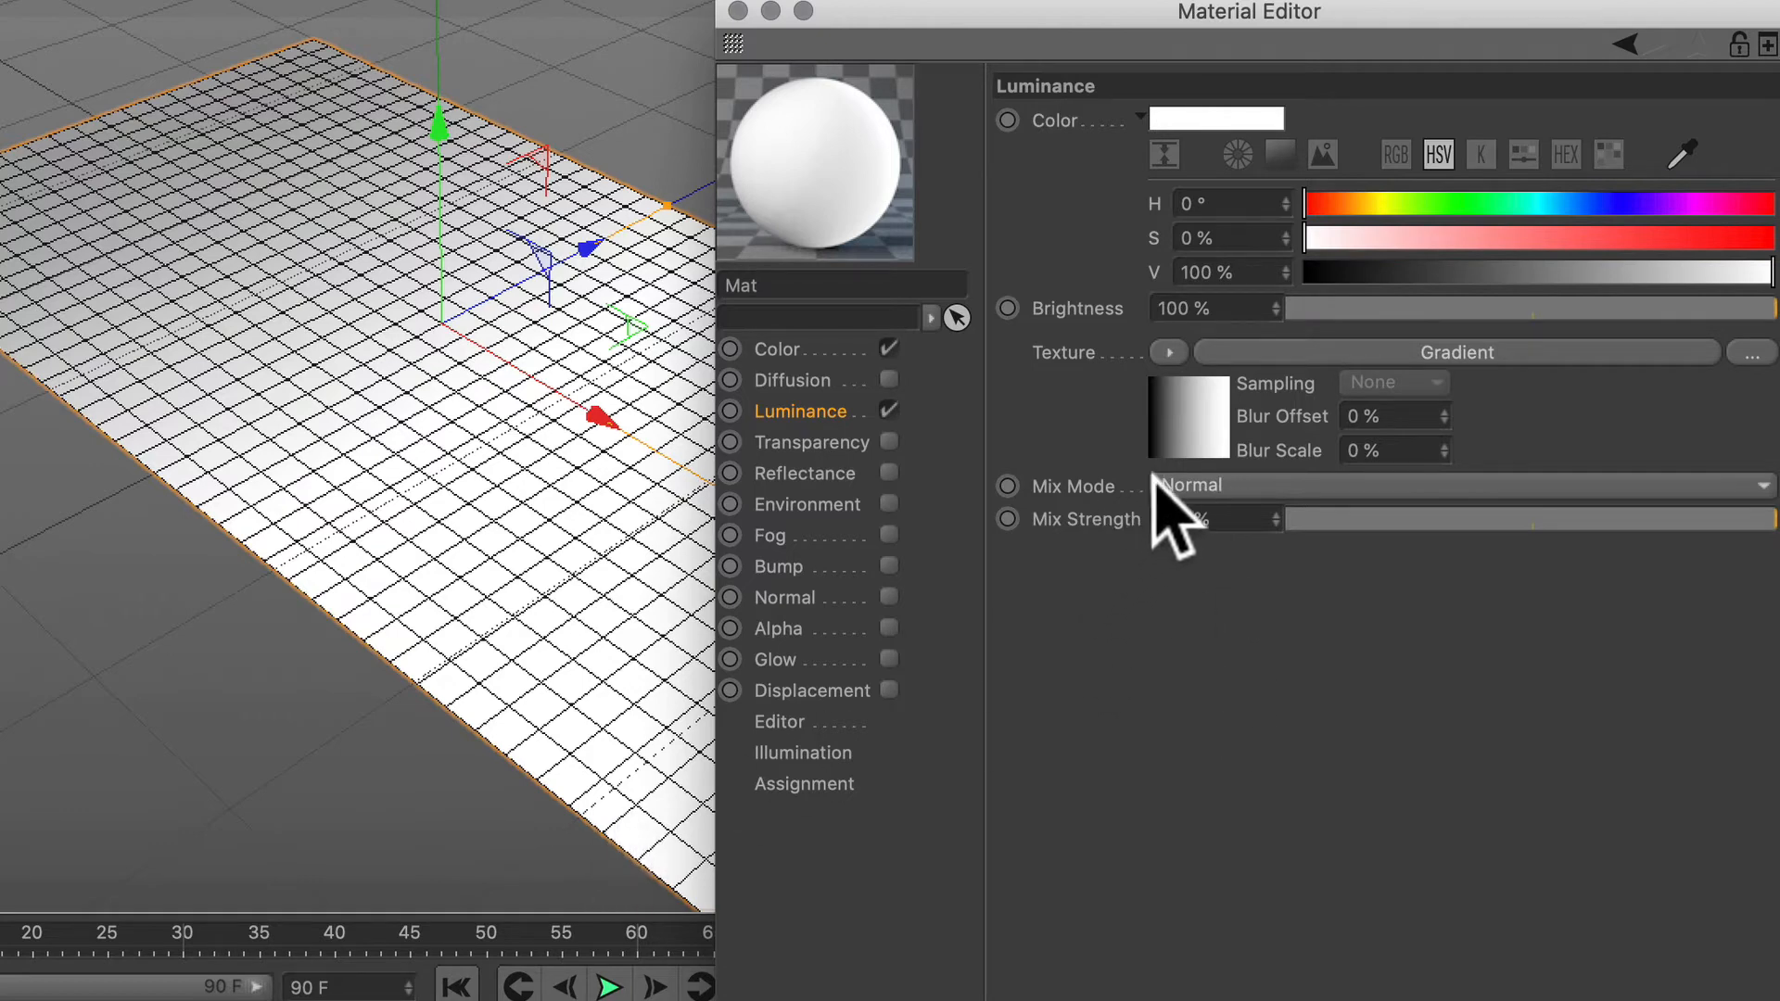
{"action": "left_click", "coordinate": [1289, 352]}
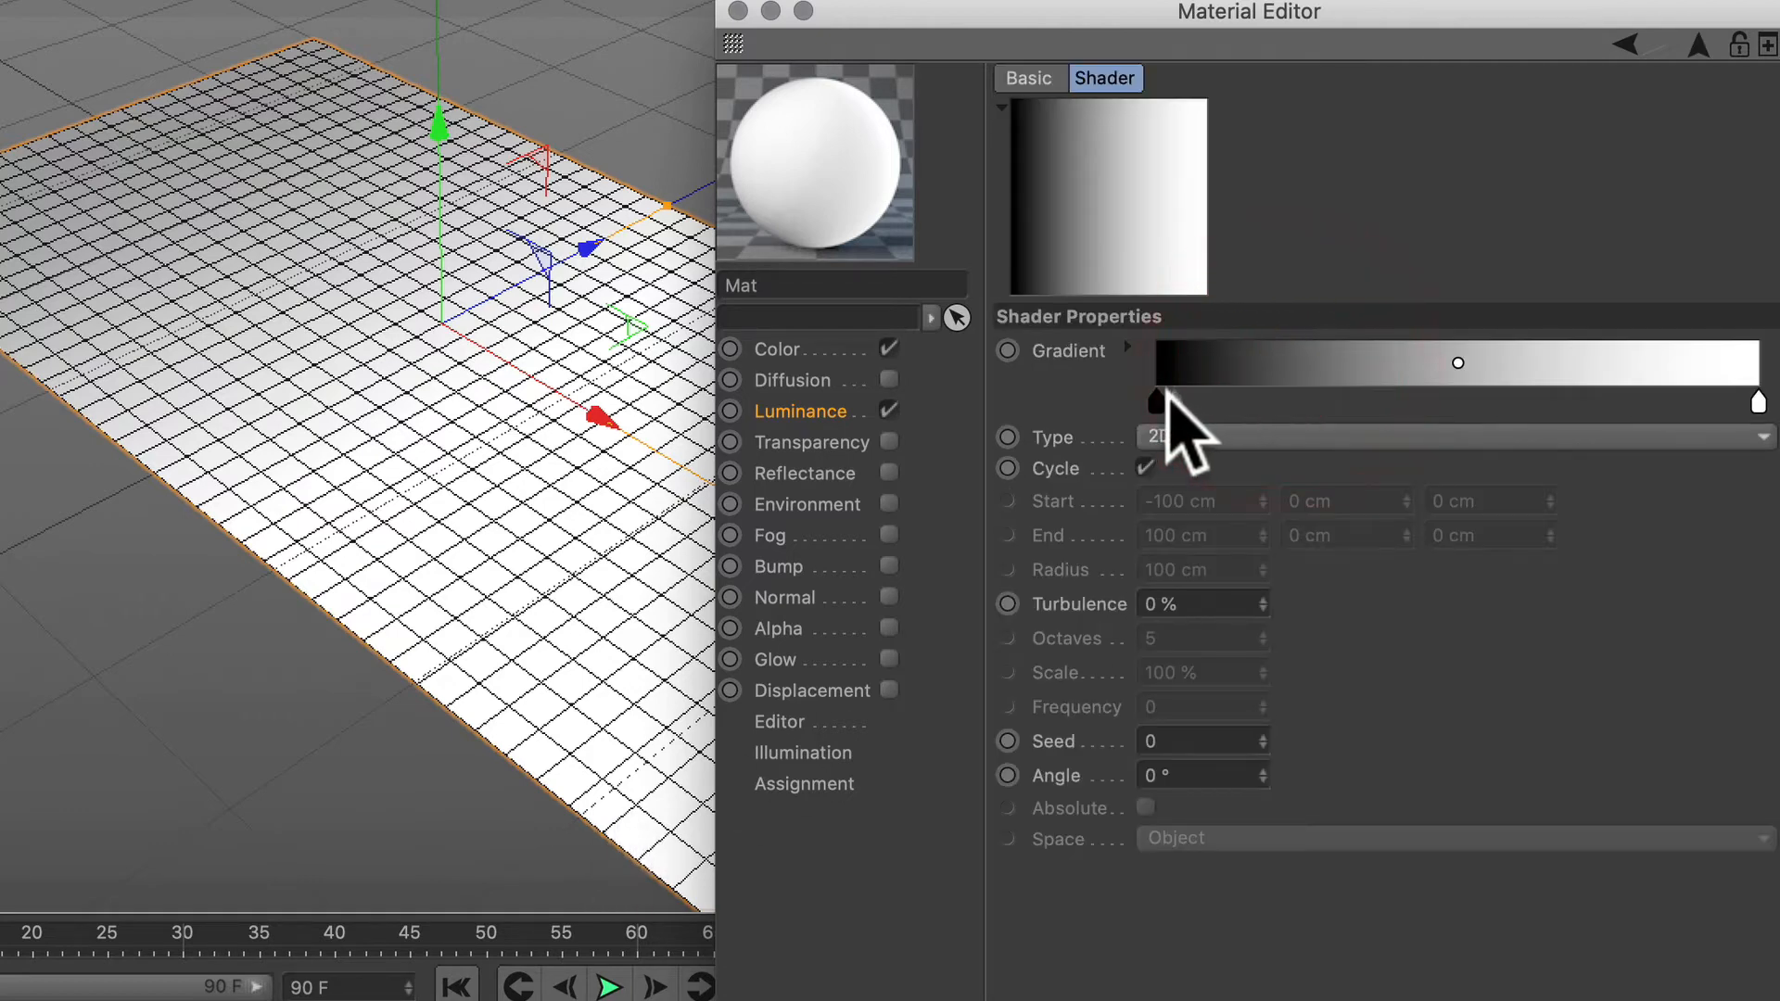
Step: Recolour the gradient's black start knot to blue-violet, about H 261°, S 93%, V 78%, using the colour wheel
{"action": "double_click", "coordinate": [1157, 401]}
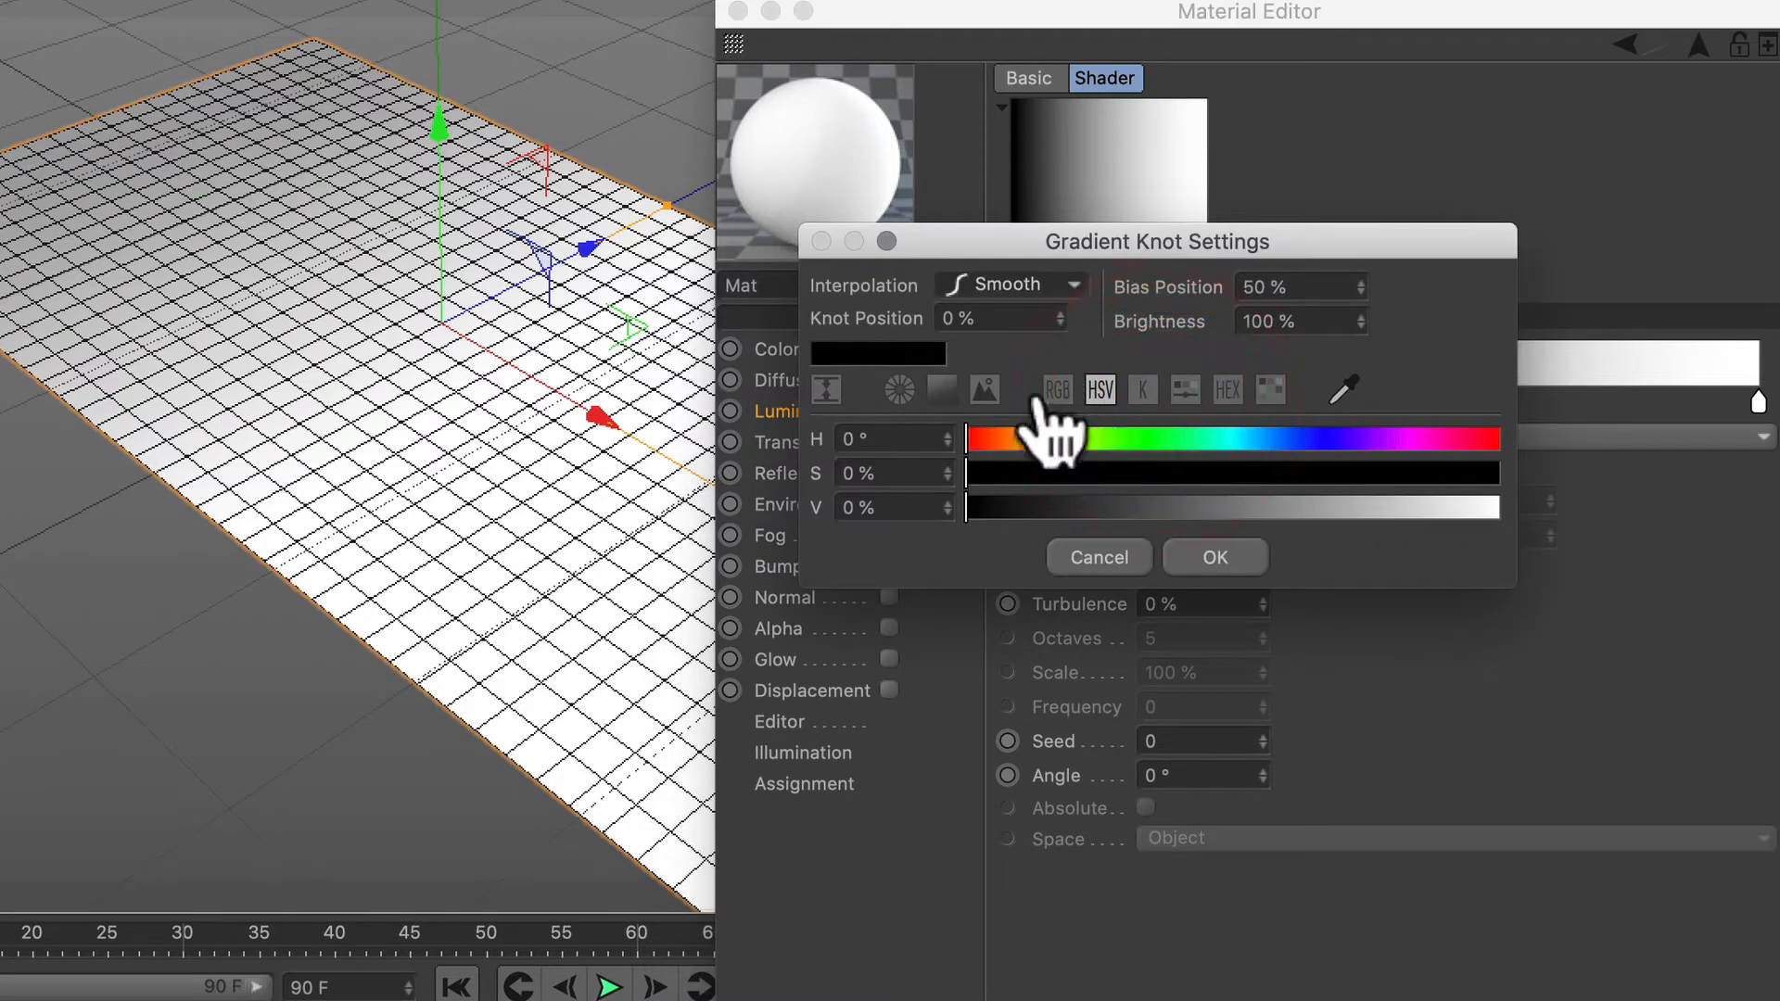
{"action": "left_click", "coordinate": [898, 390]}
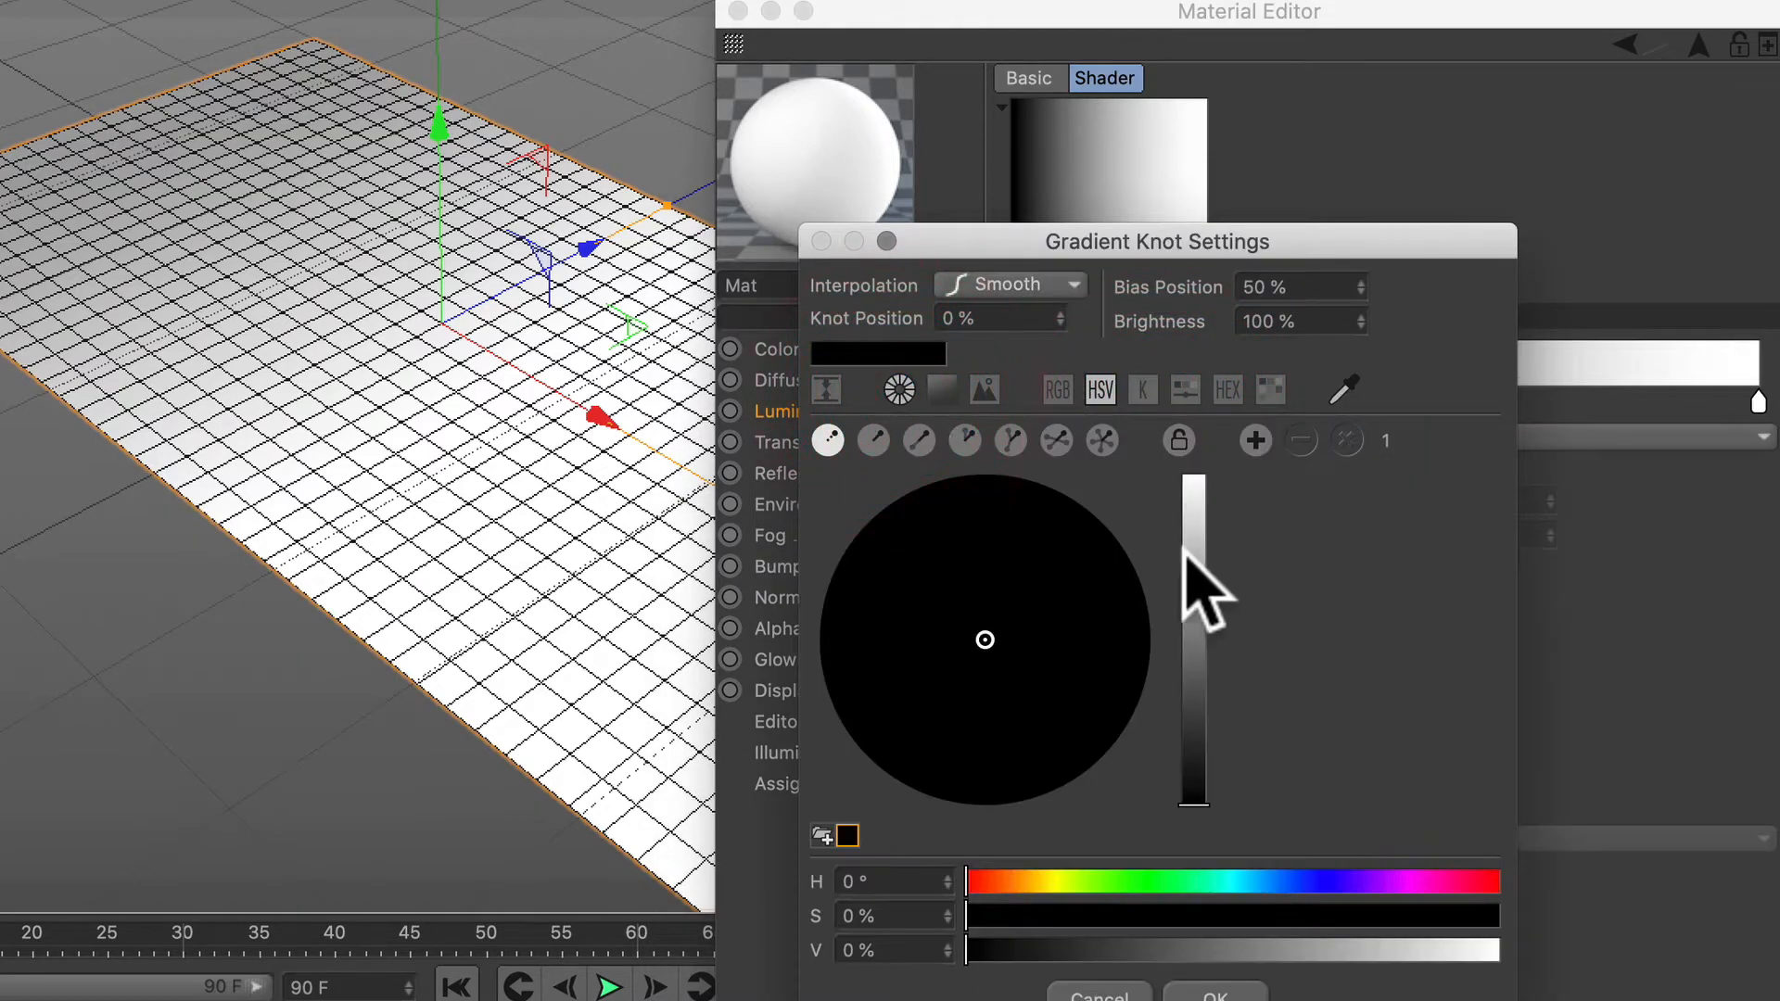
{"action": "left_click", "coordinate": [1194, 474]}
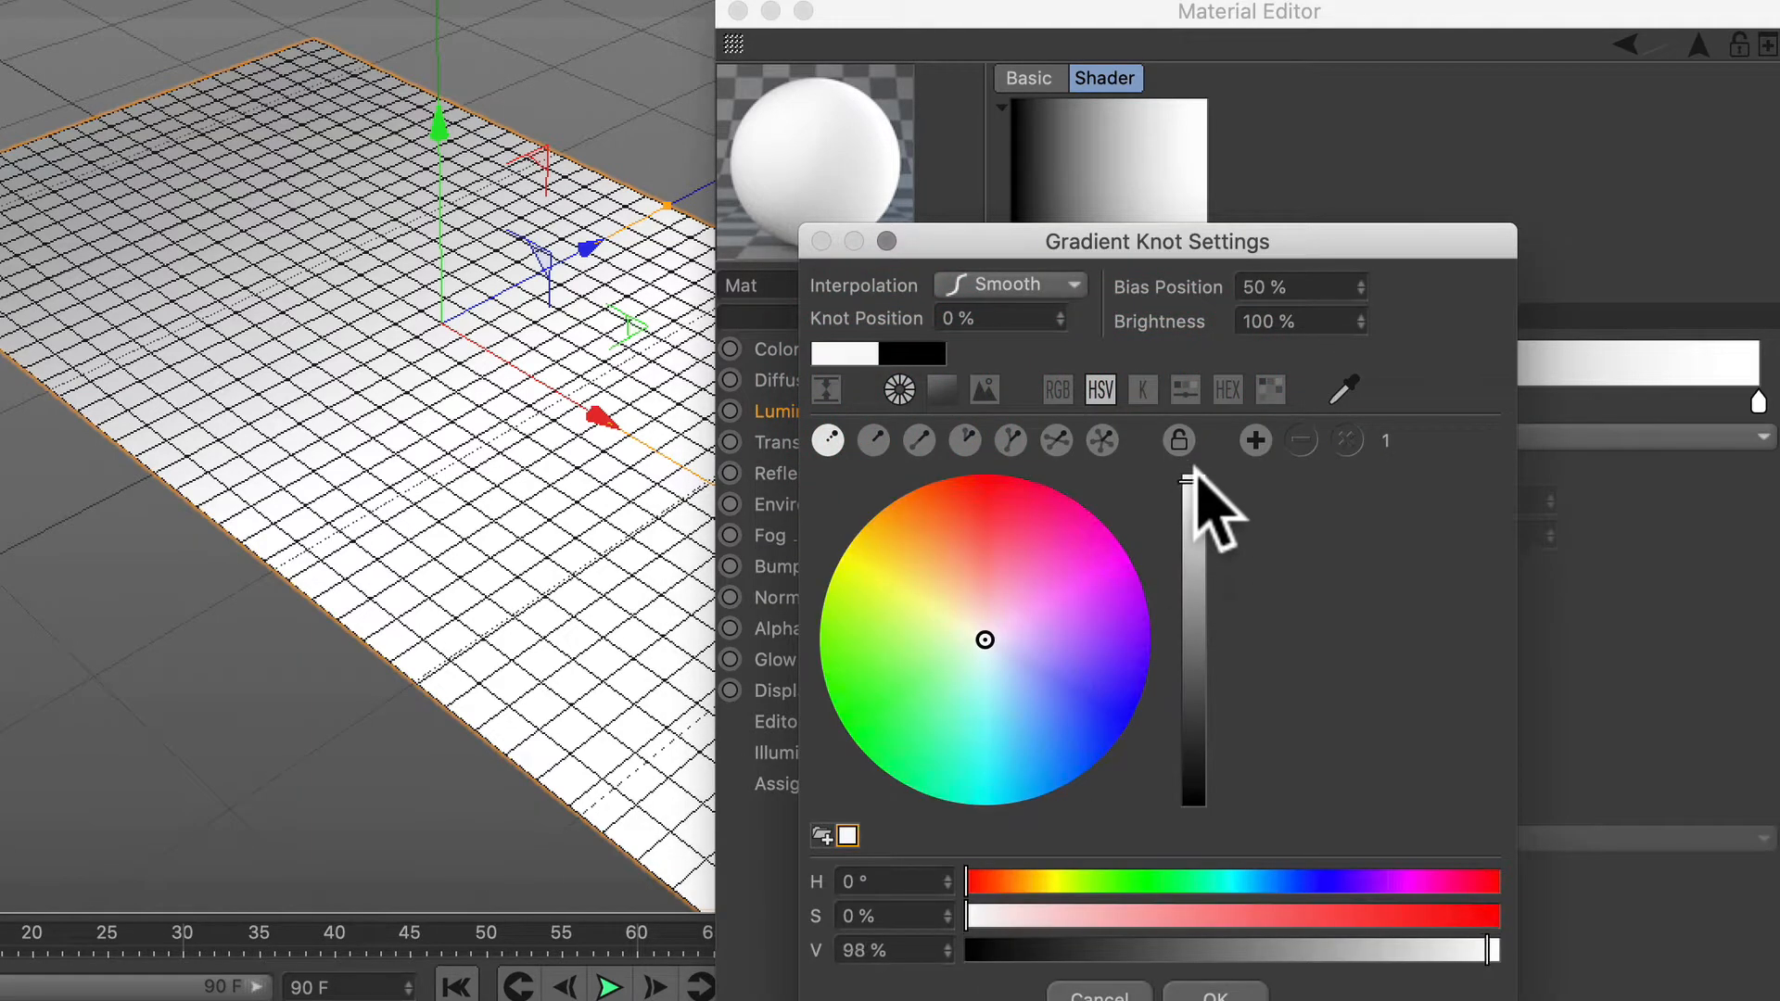
{"action": "left_click", "coordinate": [1131, 664]}
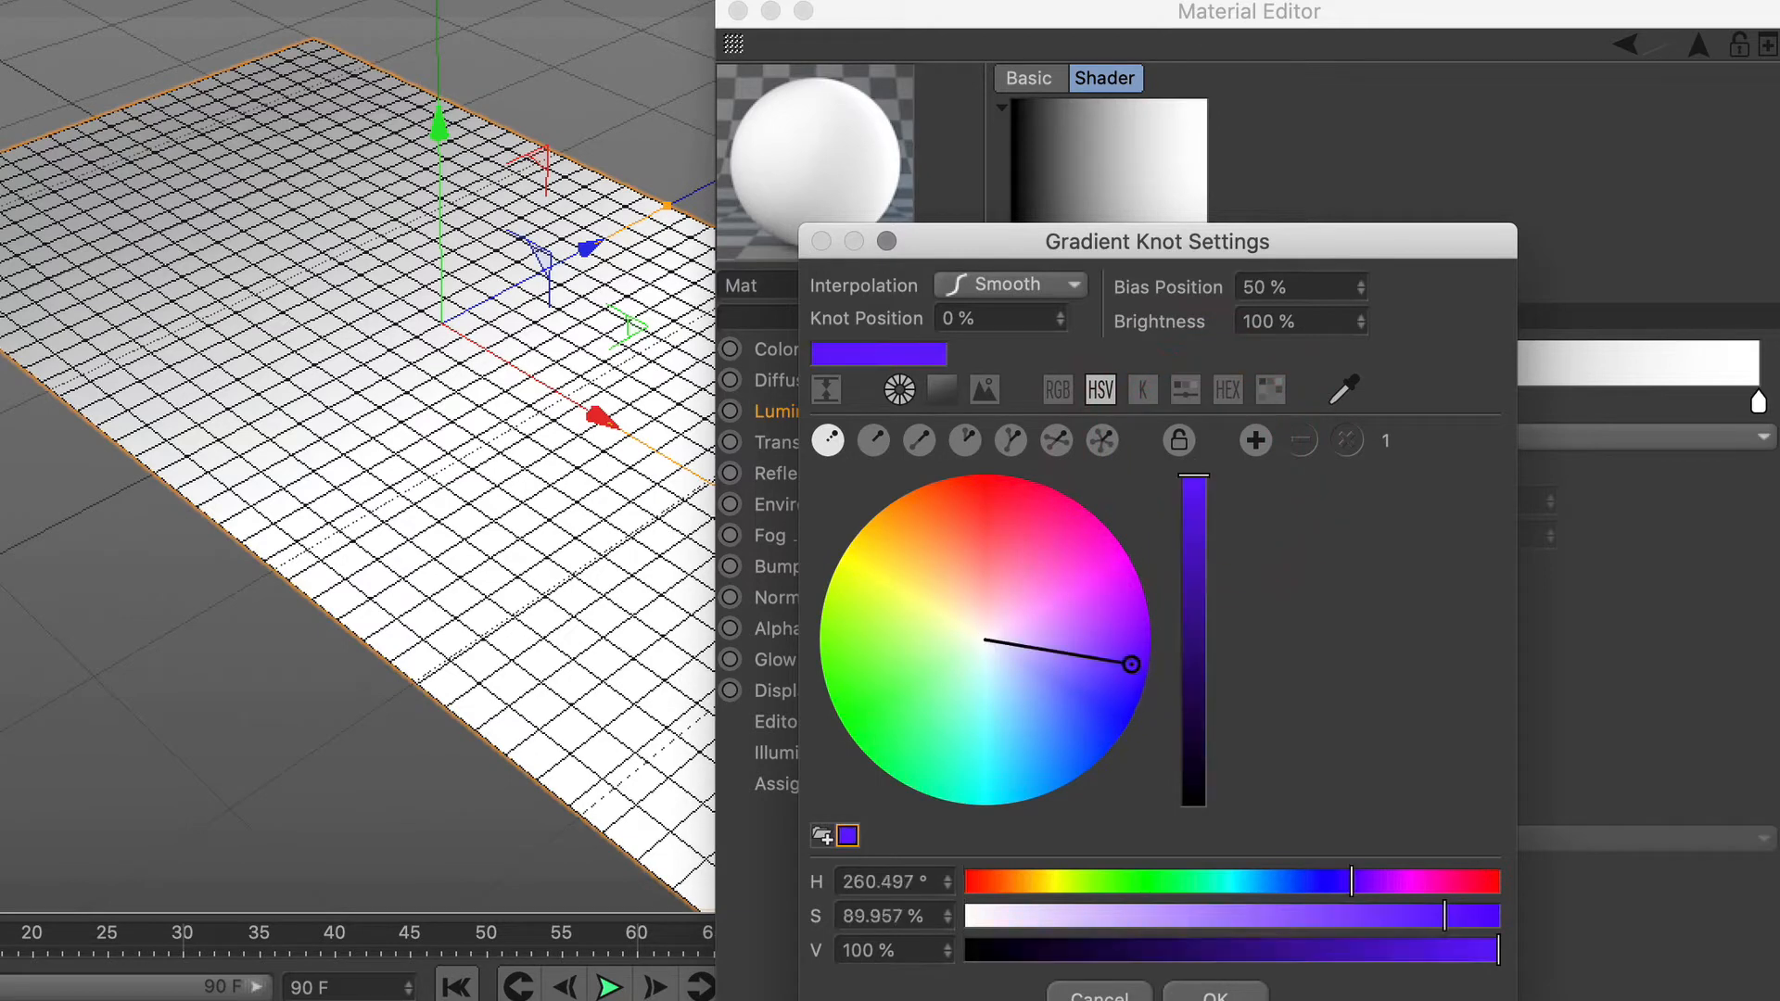
{"action": "left_click", "coordinate": [1194, 548]}
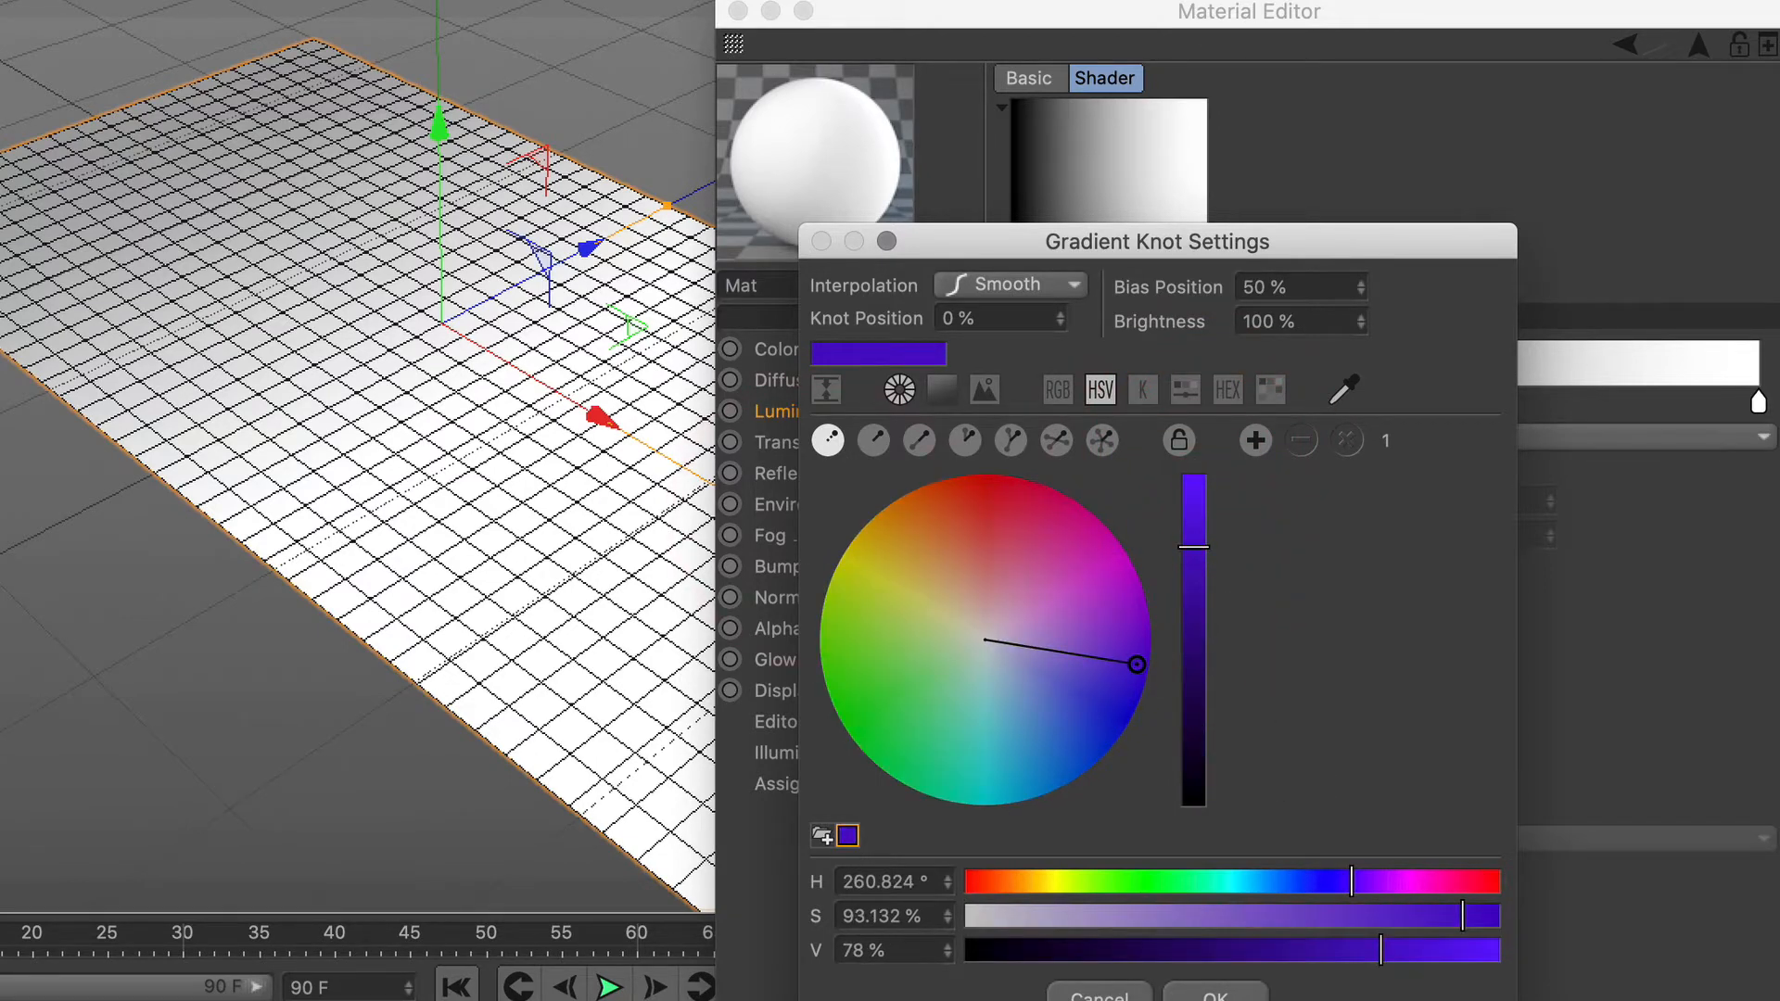
{"action": "left_click", "coordinate": [1218, 994]}
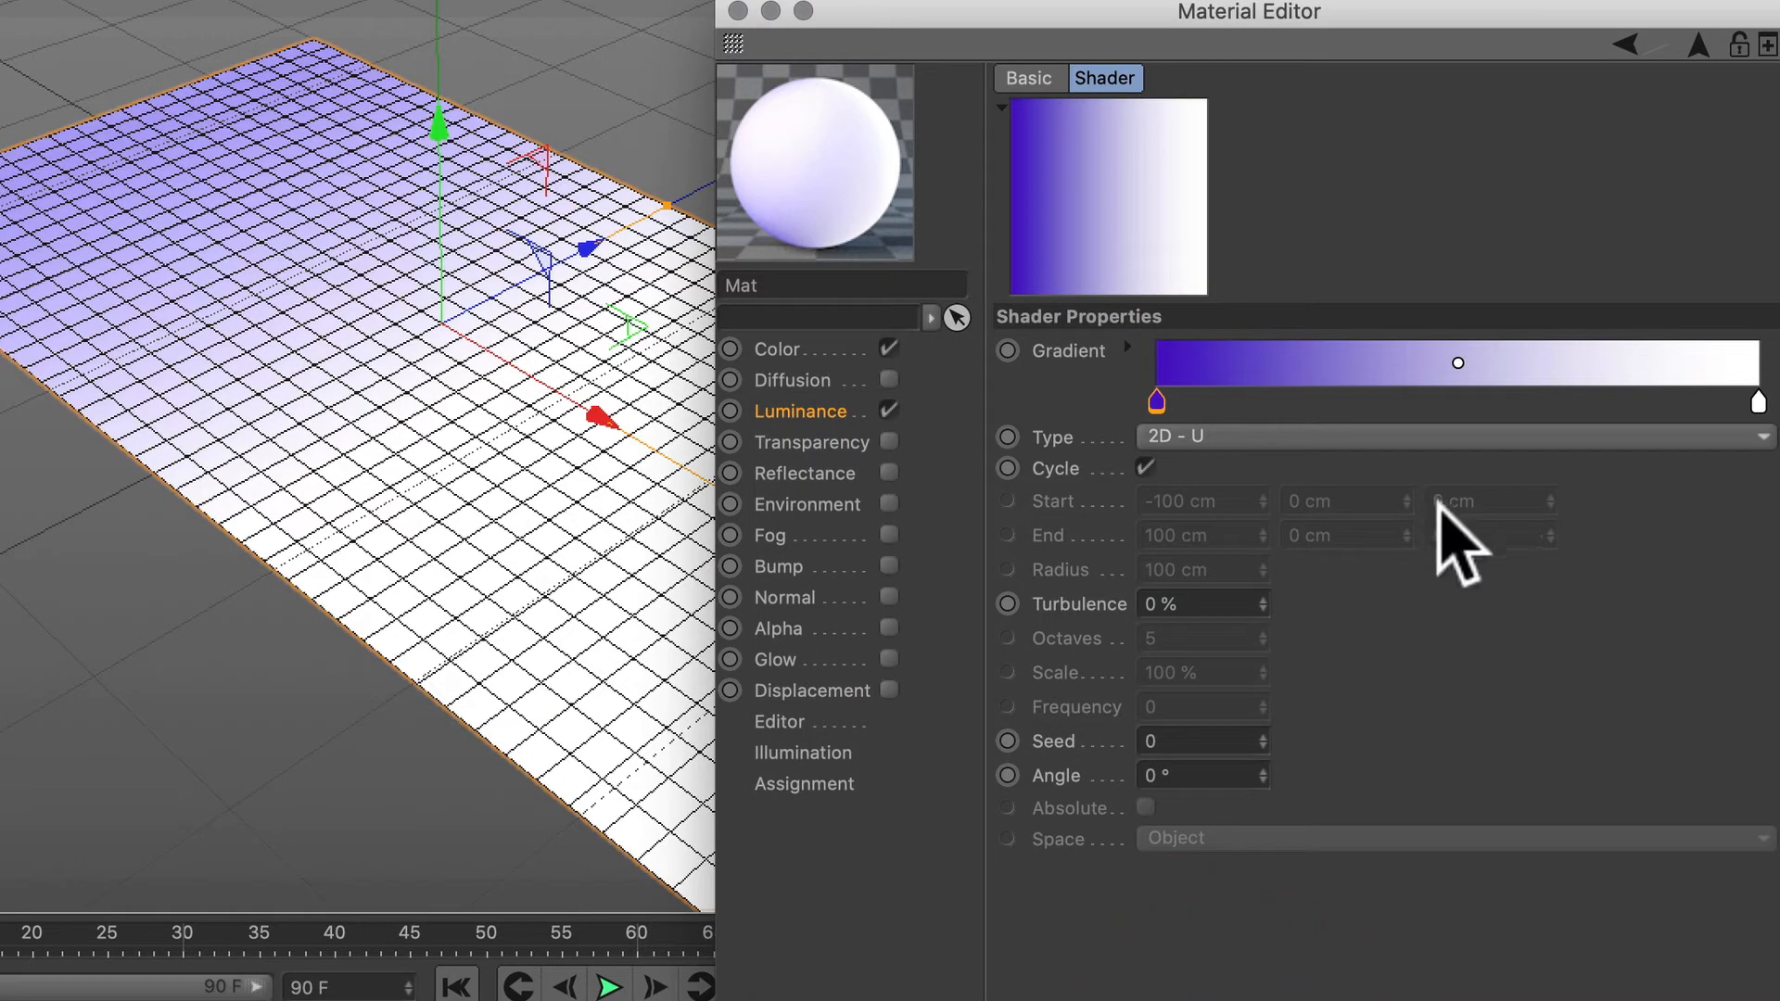
Step: Recolour the gradient's white end knot to orange, about H 28°, S 78%, V 100%
{"action": "double_click", "coordinate": [1758, 408]}
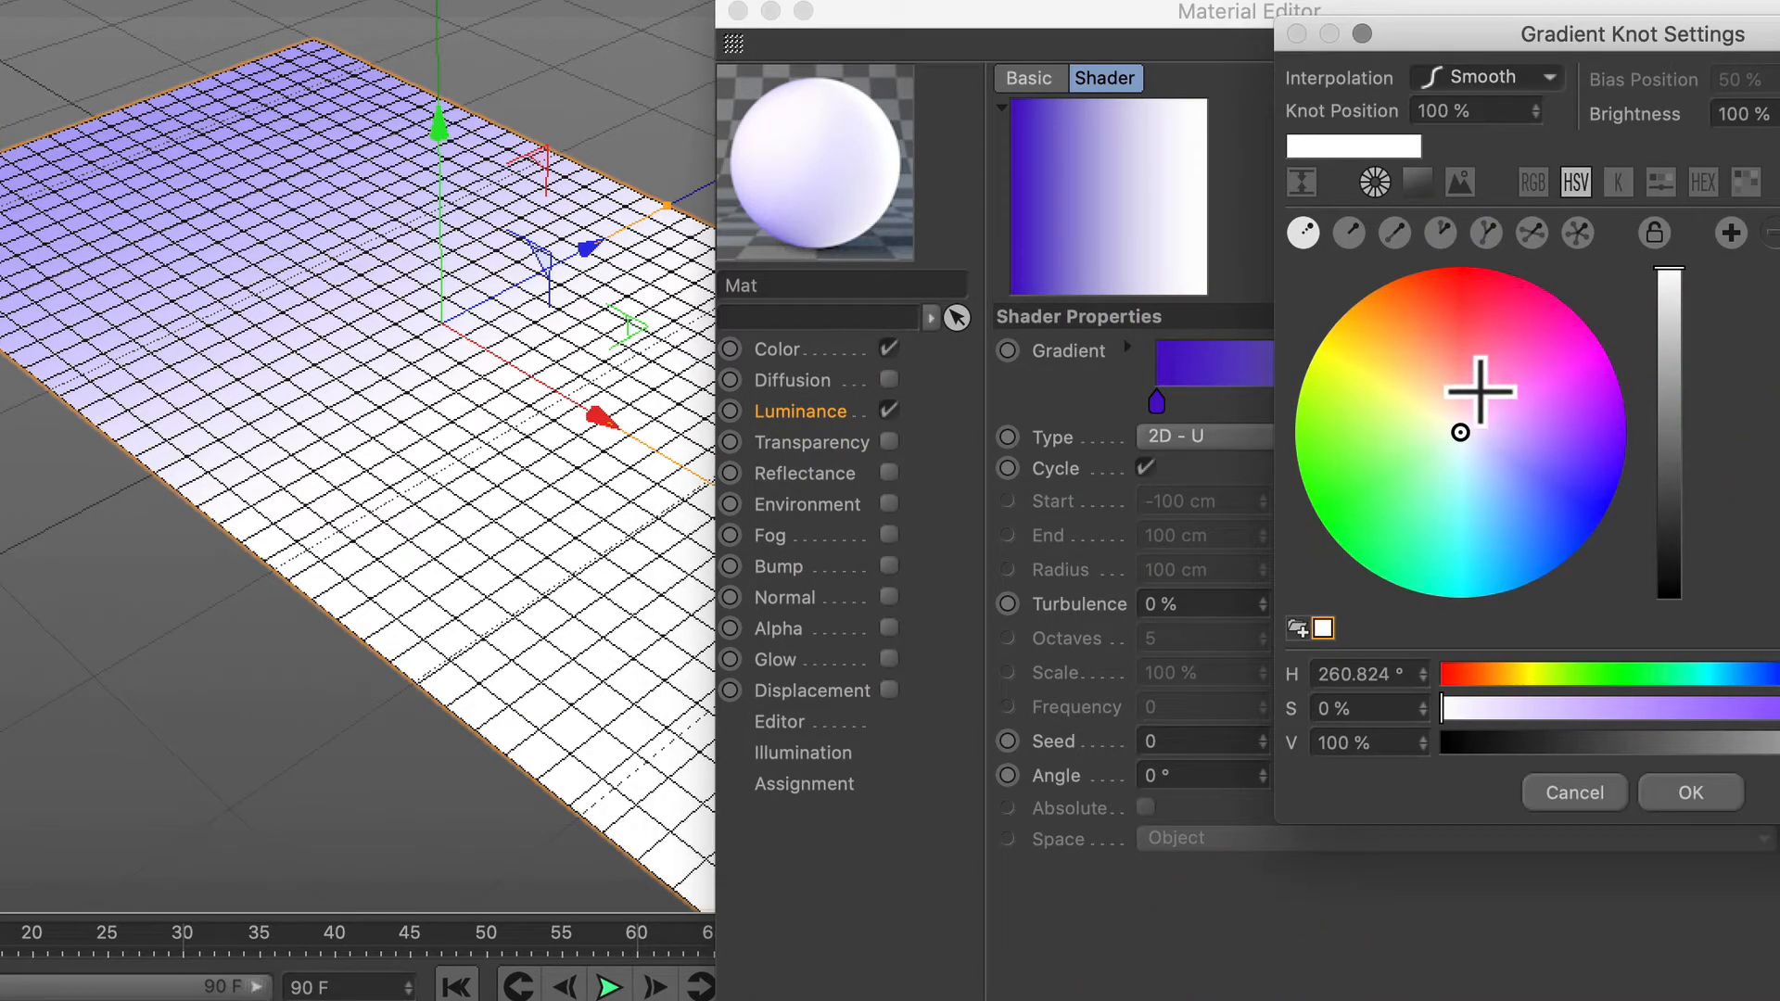
{"action": "left_click", "coordinate": [1424, 360]}
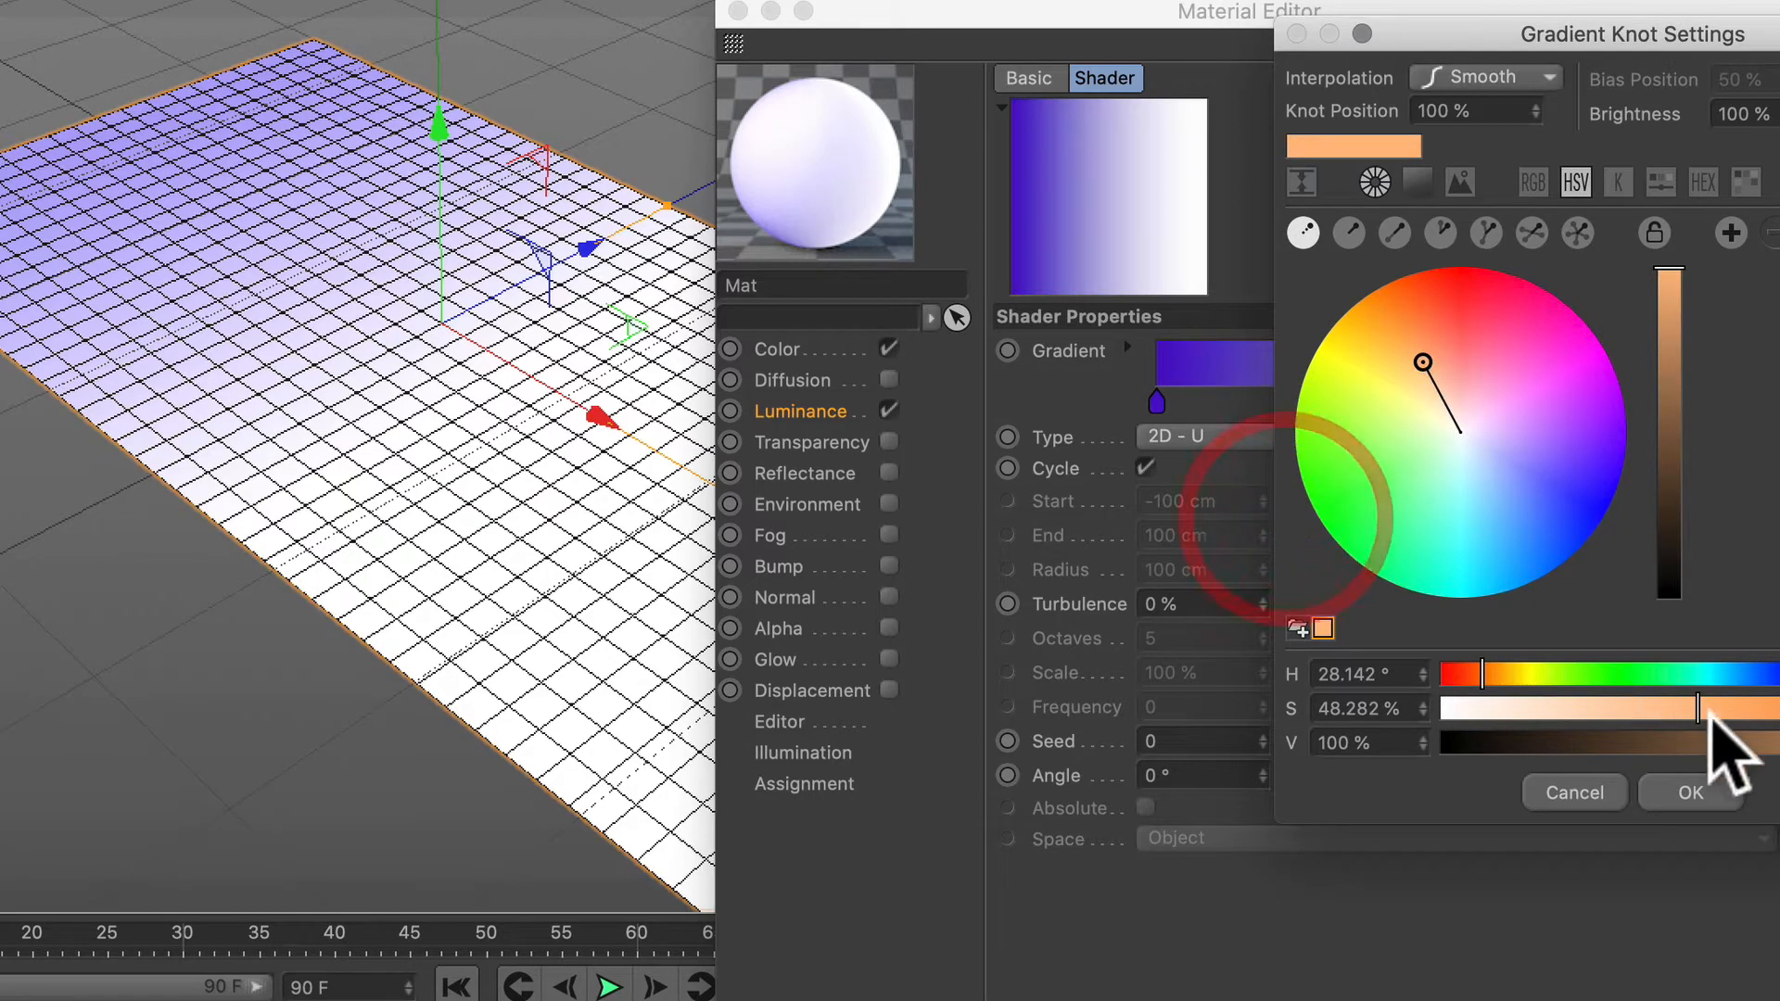
{"action": "left_click", "coordinate": [1765, 701]}
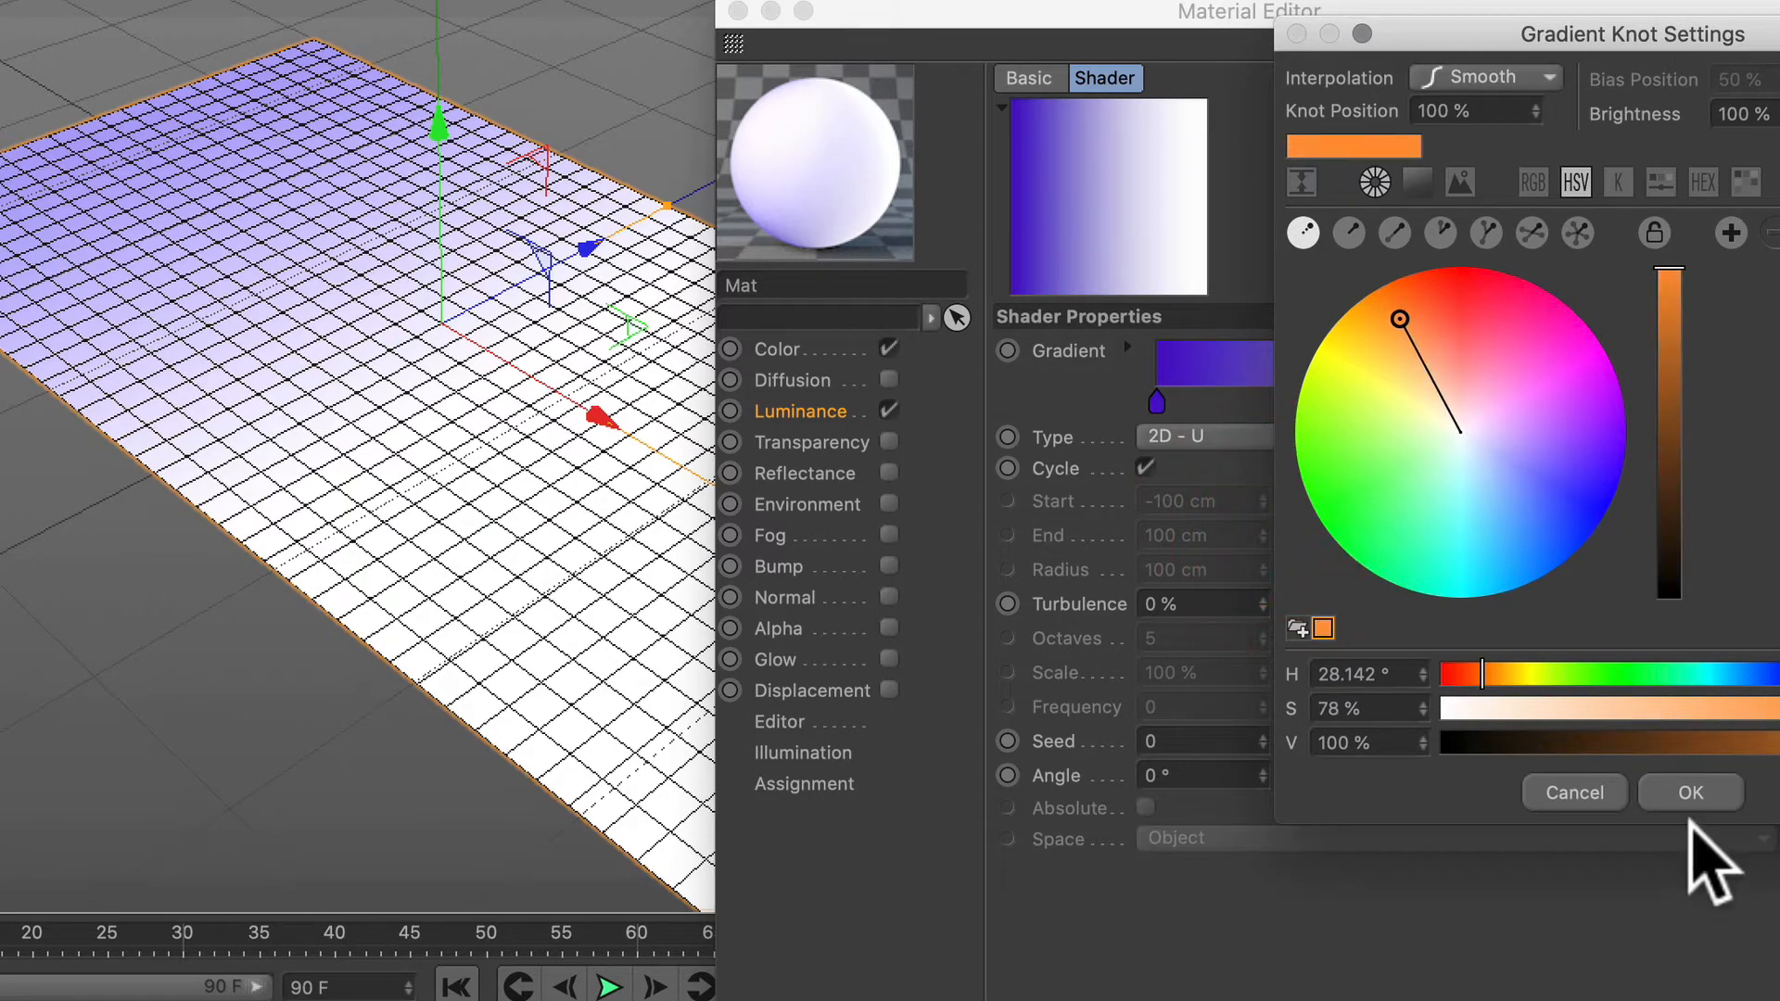
{"action": "left_click", "coordinate": [1689, 793]}
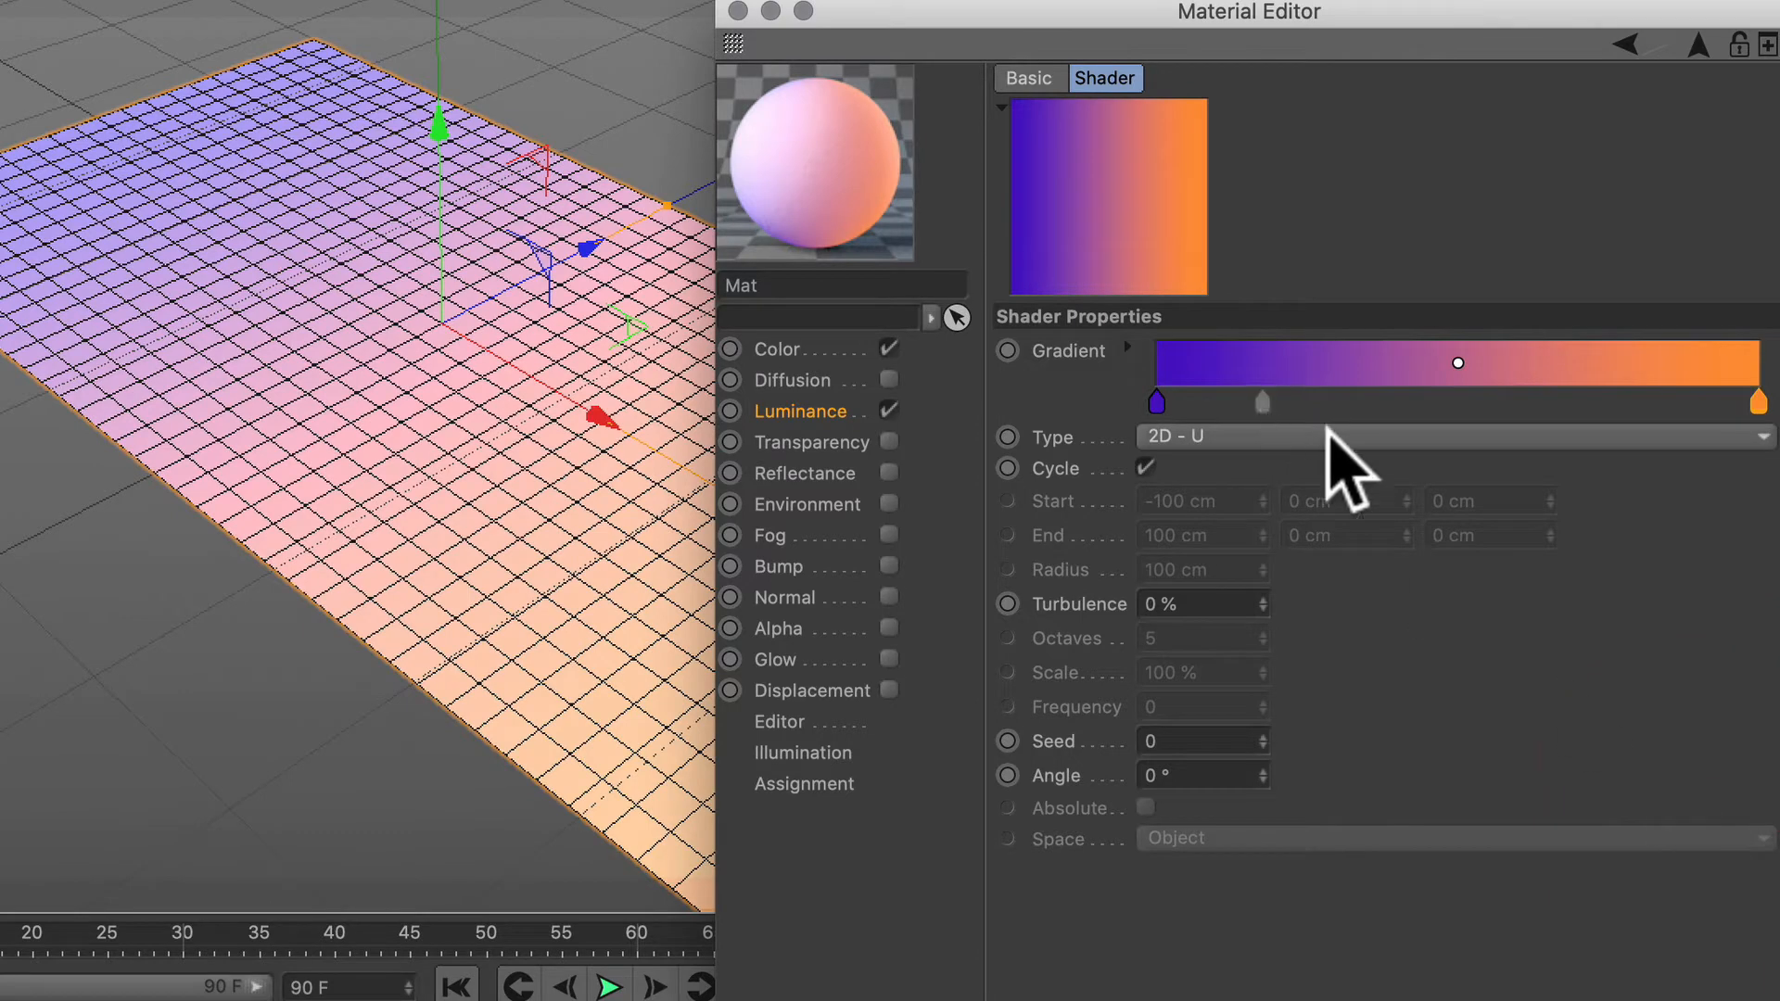
Step: Add a red knot near the gradient's middle, at about 48%
{"action": "double_click", "coordinate": [1443, 402]}
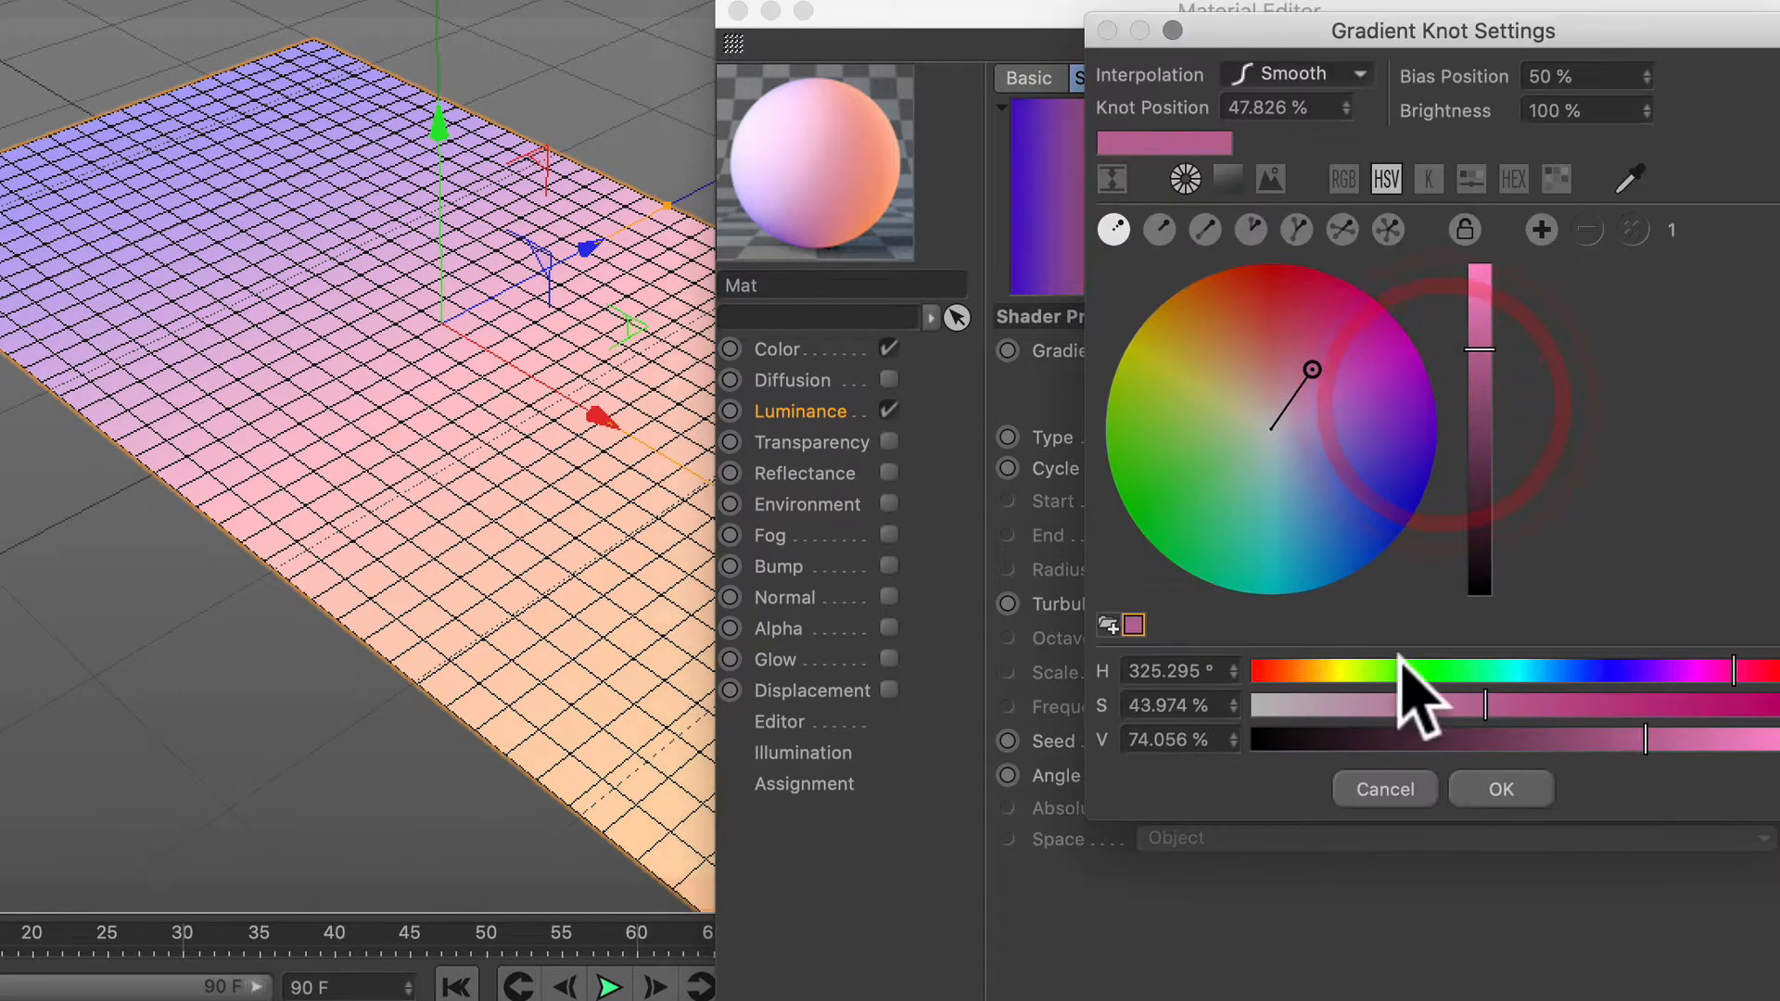
{"action": "left_click", "coordinate": [1271, 276]}
{"action": "left_click", "coordinate": [1493, 788]}
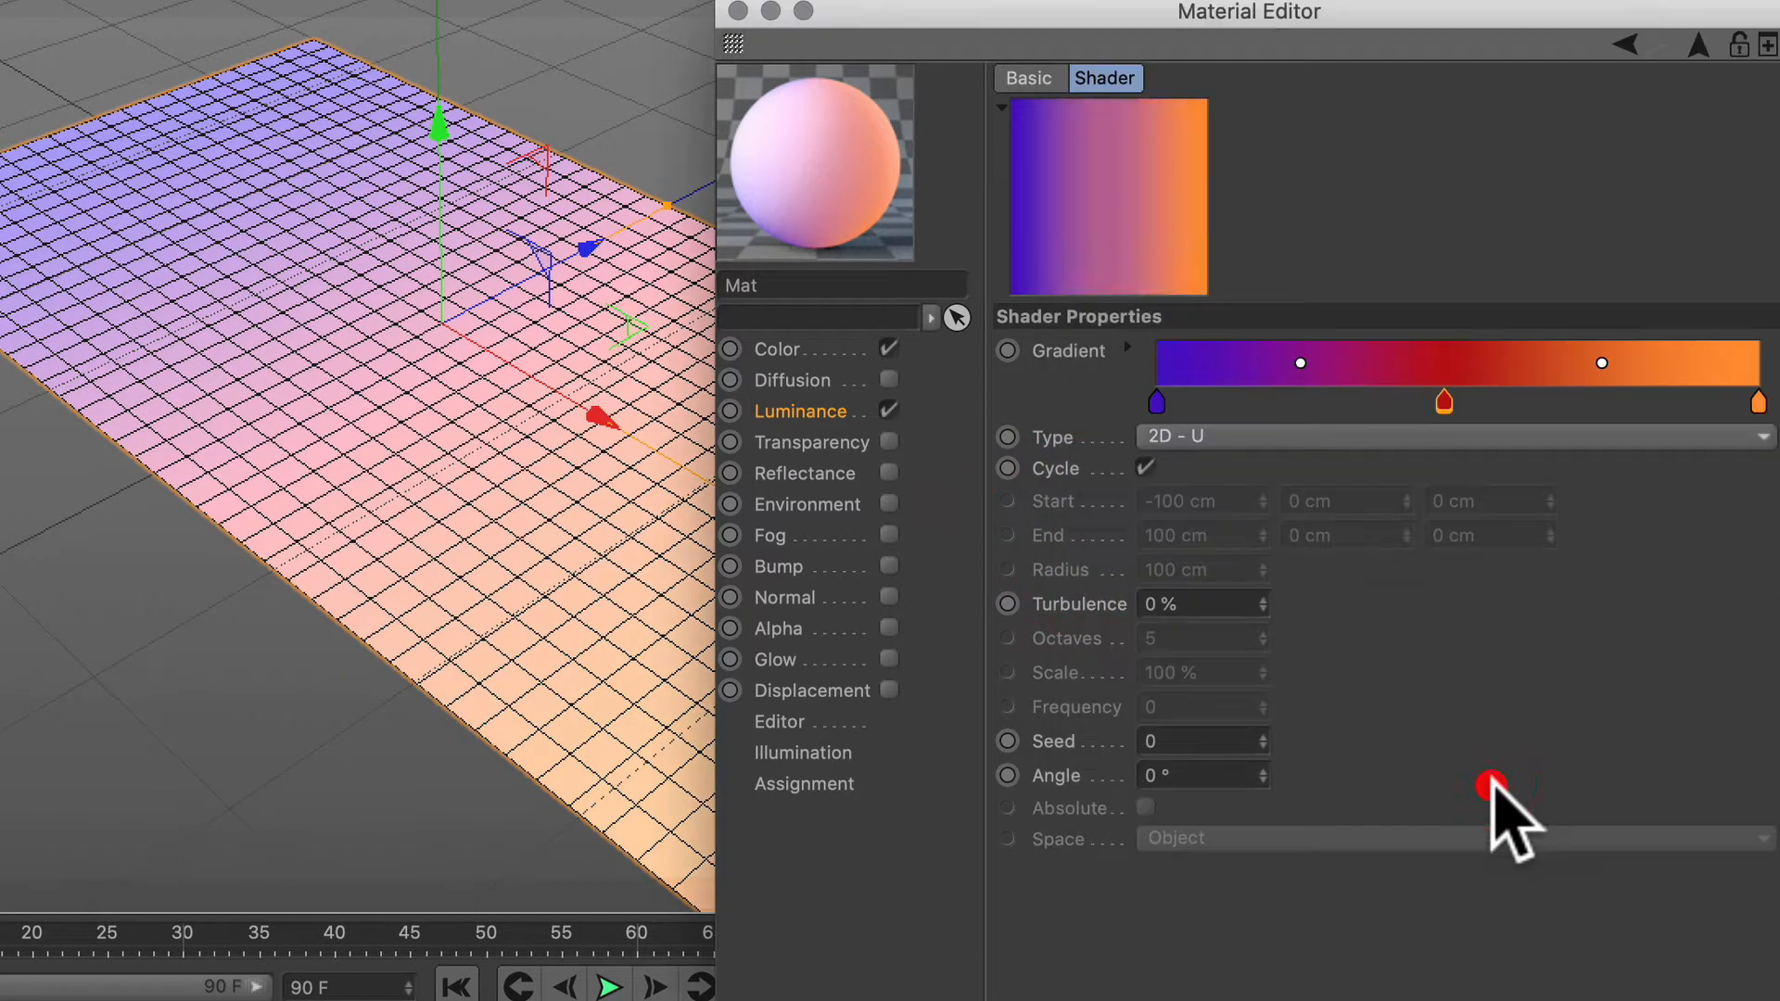
Step: Distribute the gradient's knots evenly and turn off the material's Color channel, closing the Material Editor
{"action": "left_click", "coordinate": [1602, 404]}
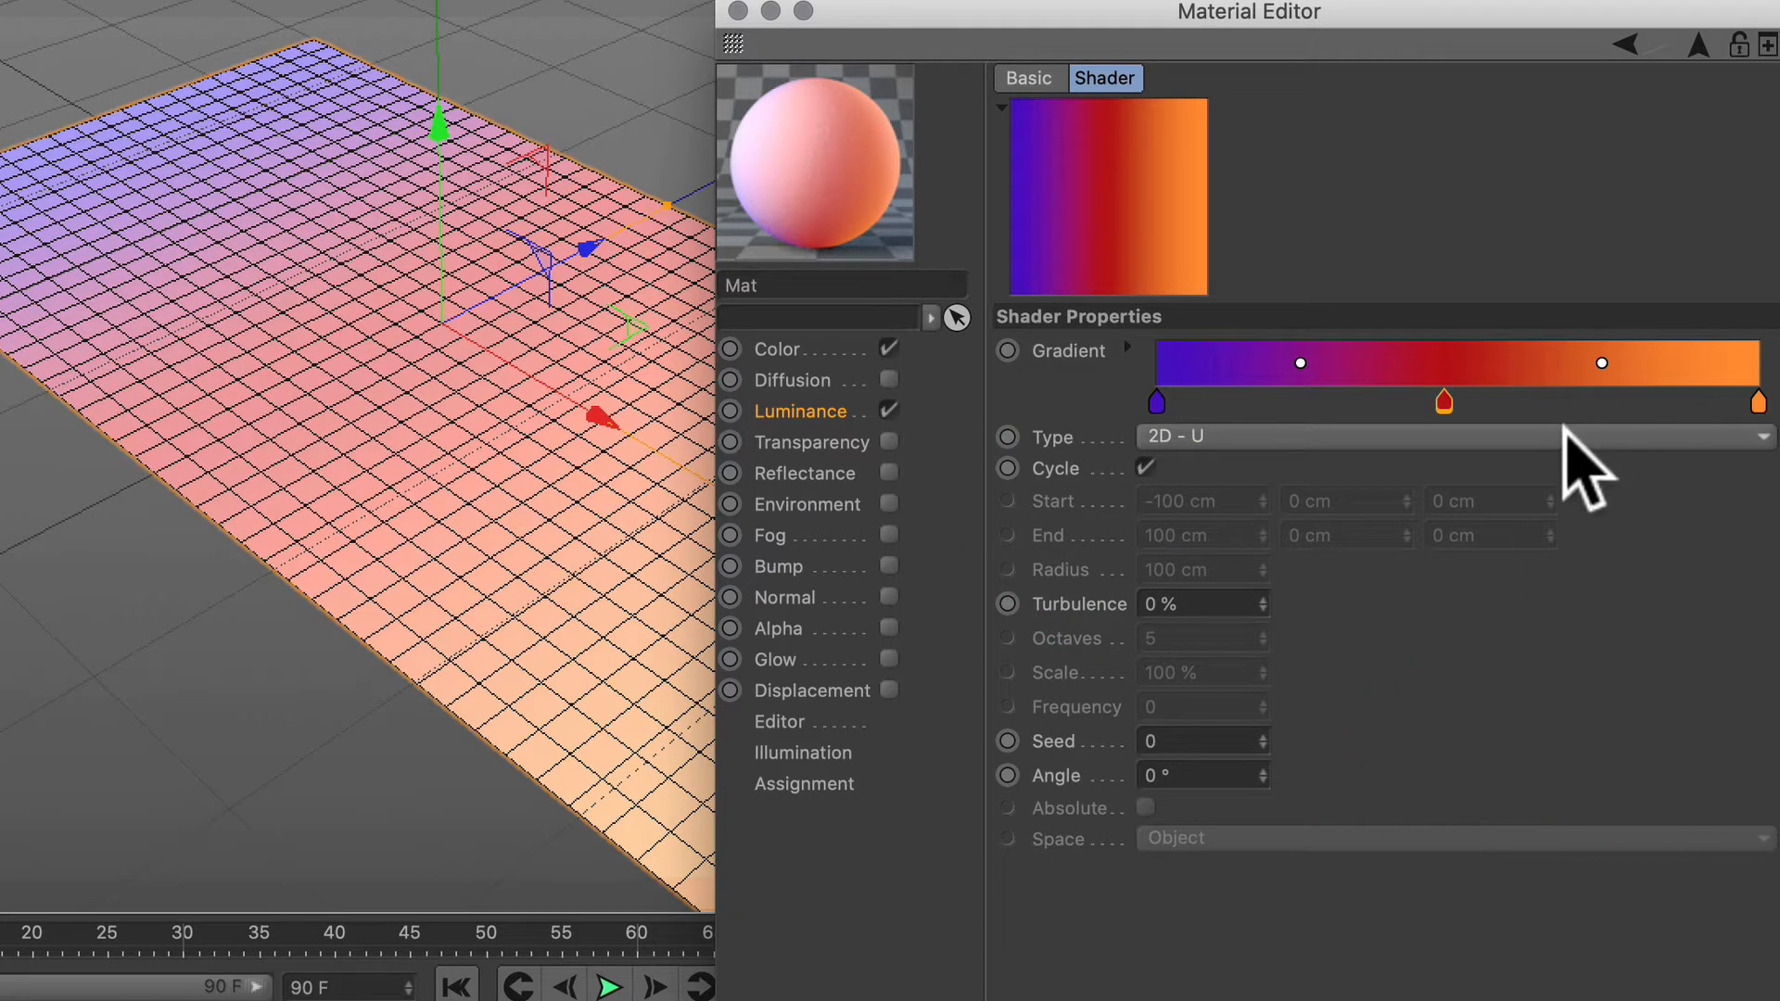
{"action": "left_click_drag", "start_coordinate": [1534, 408], "coordinate": [1581, 398]}
{"action": "right_click", "coordinate": [1502, 362]}
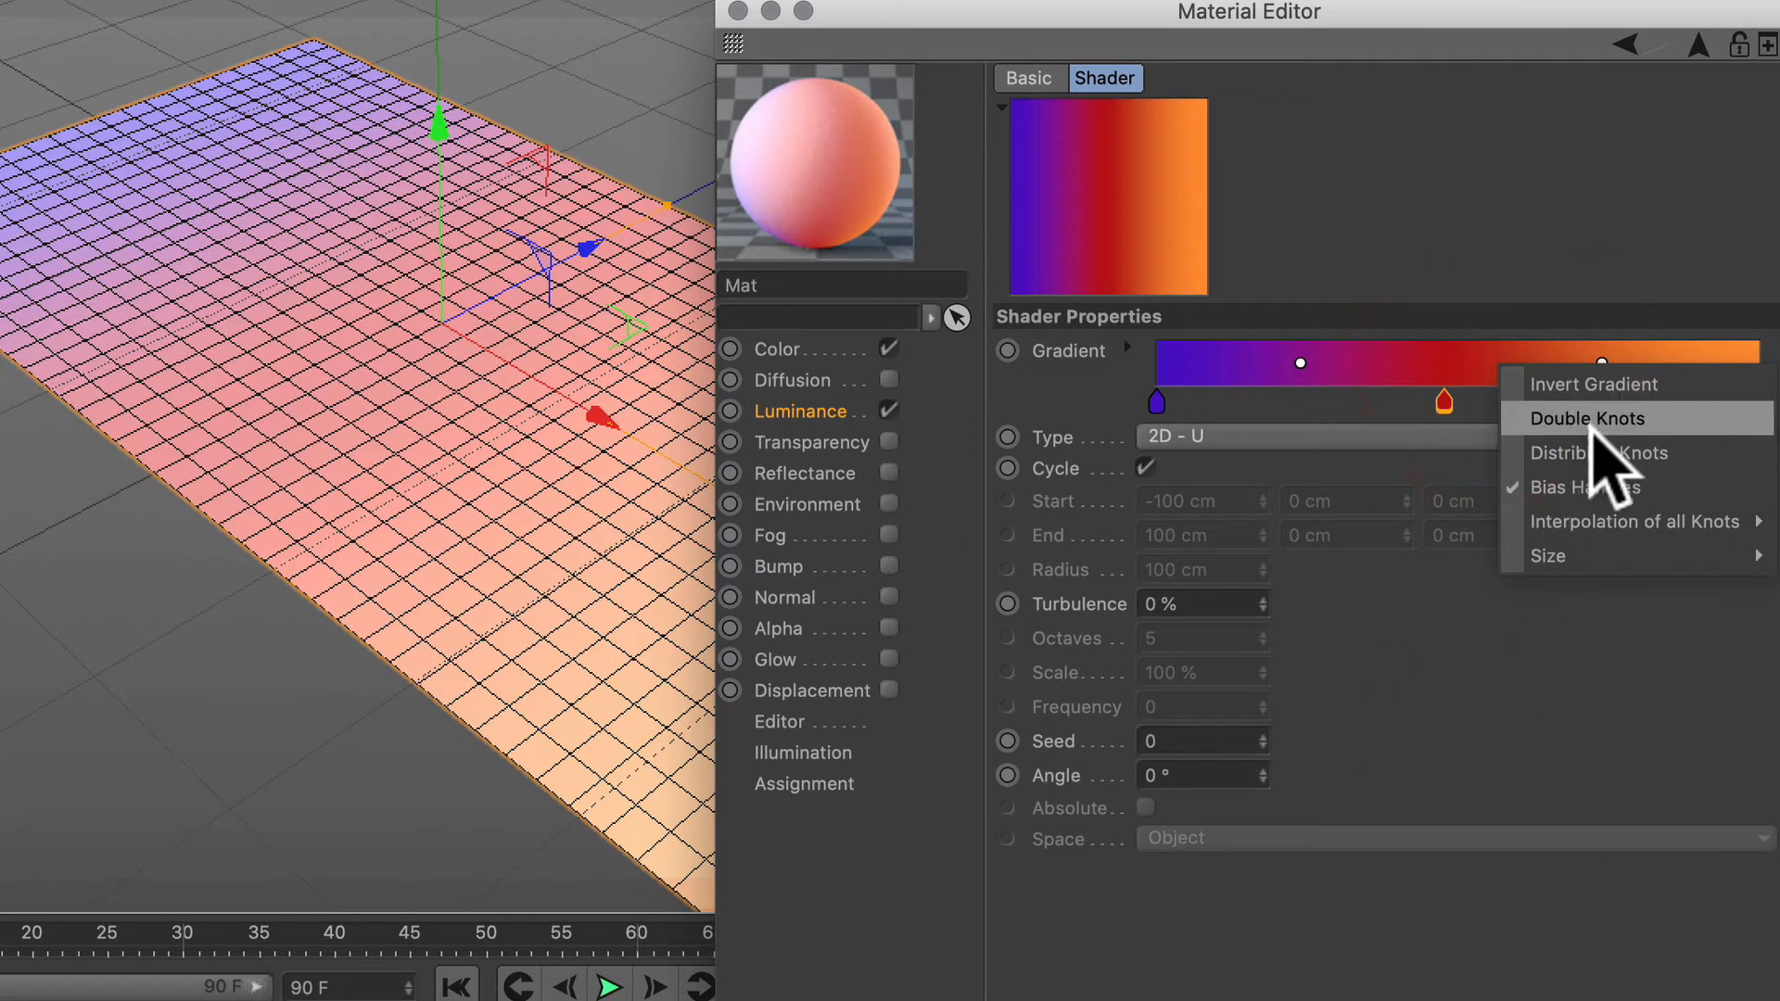
{"action": "left_click", "coordinate": [1618, 452]}
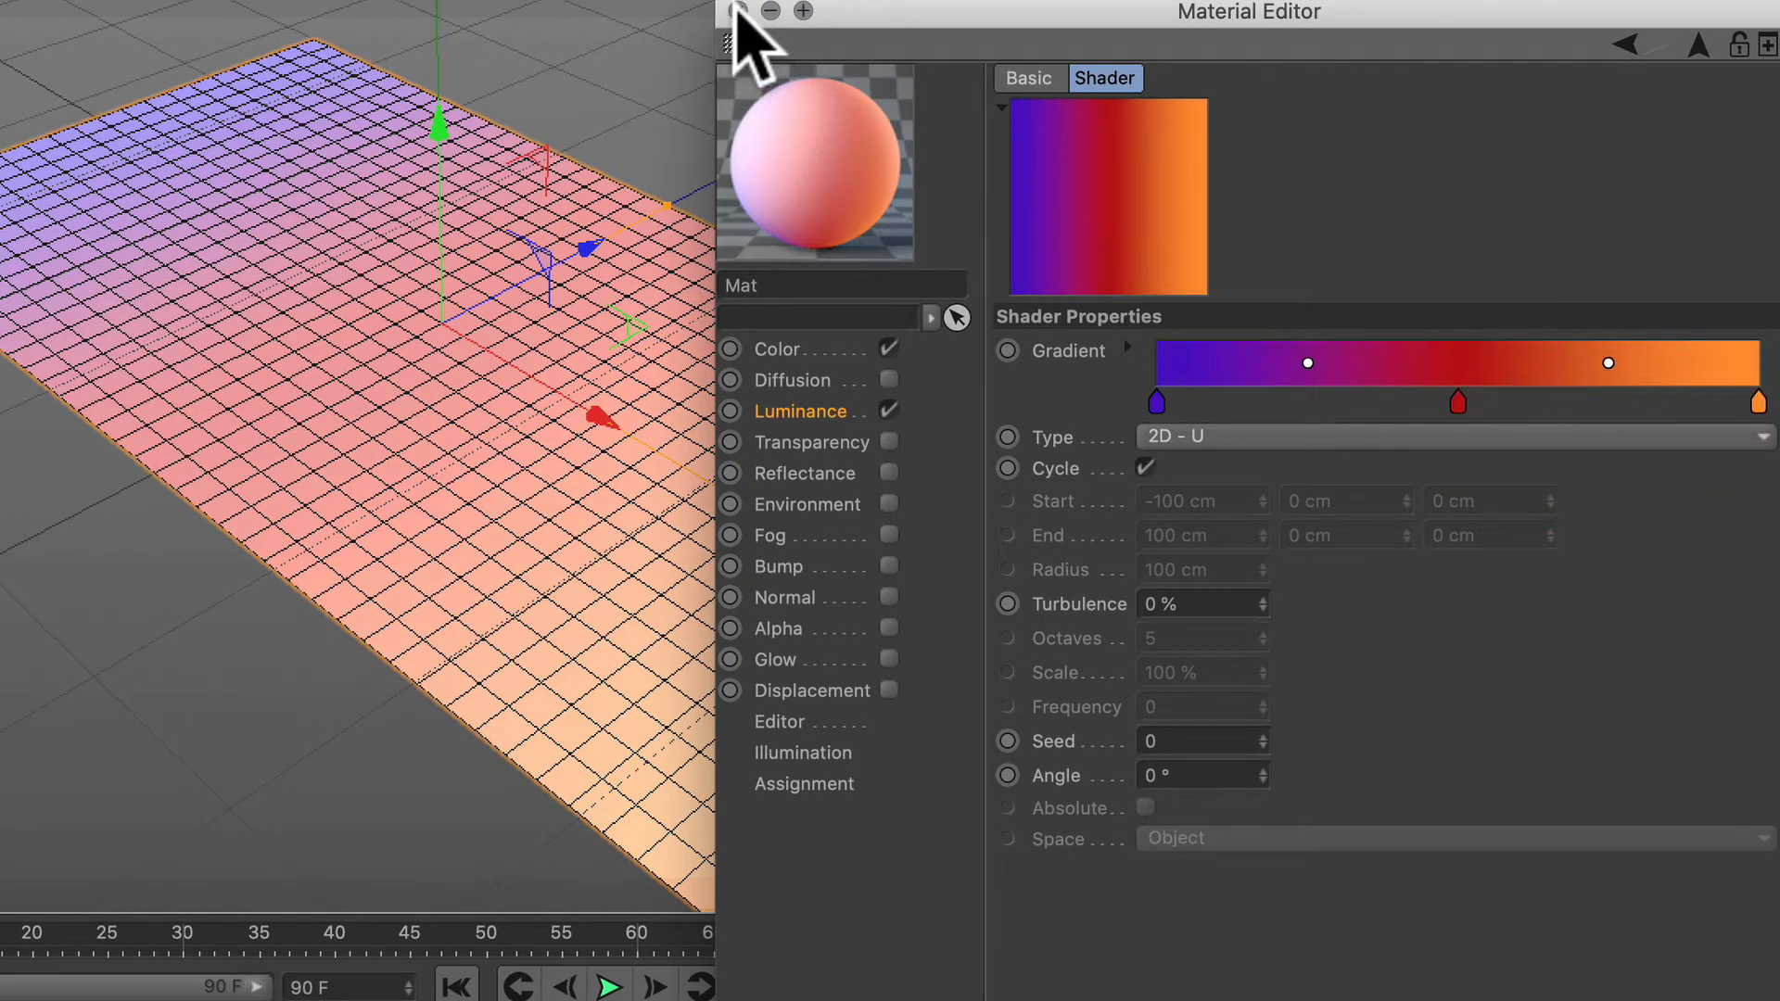
{"action": "left_click", "coordinate": [888, 349]}
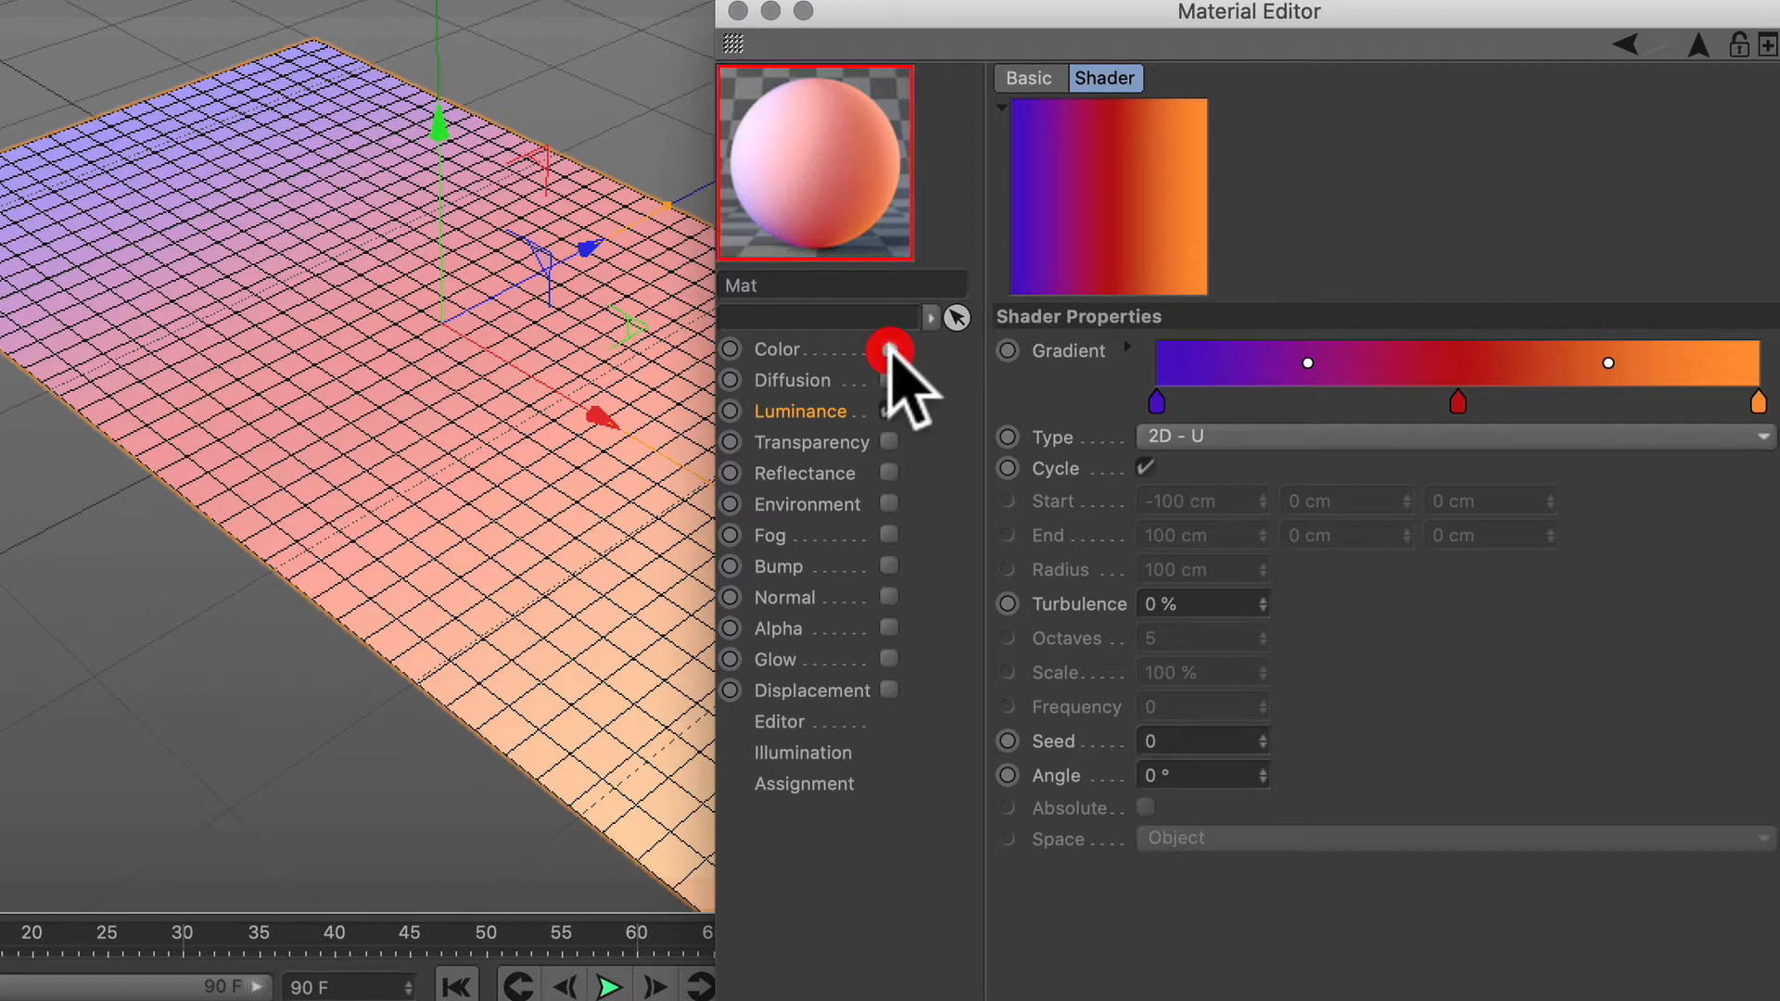
{"action": "left_click", "coordinate": [738, 10]}
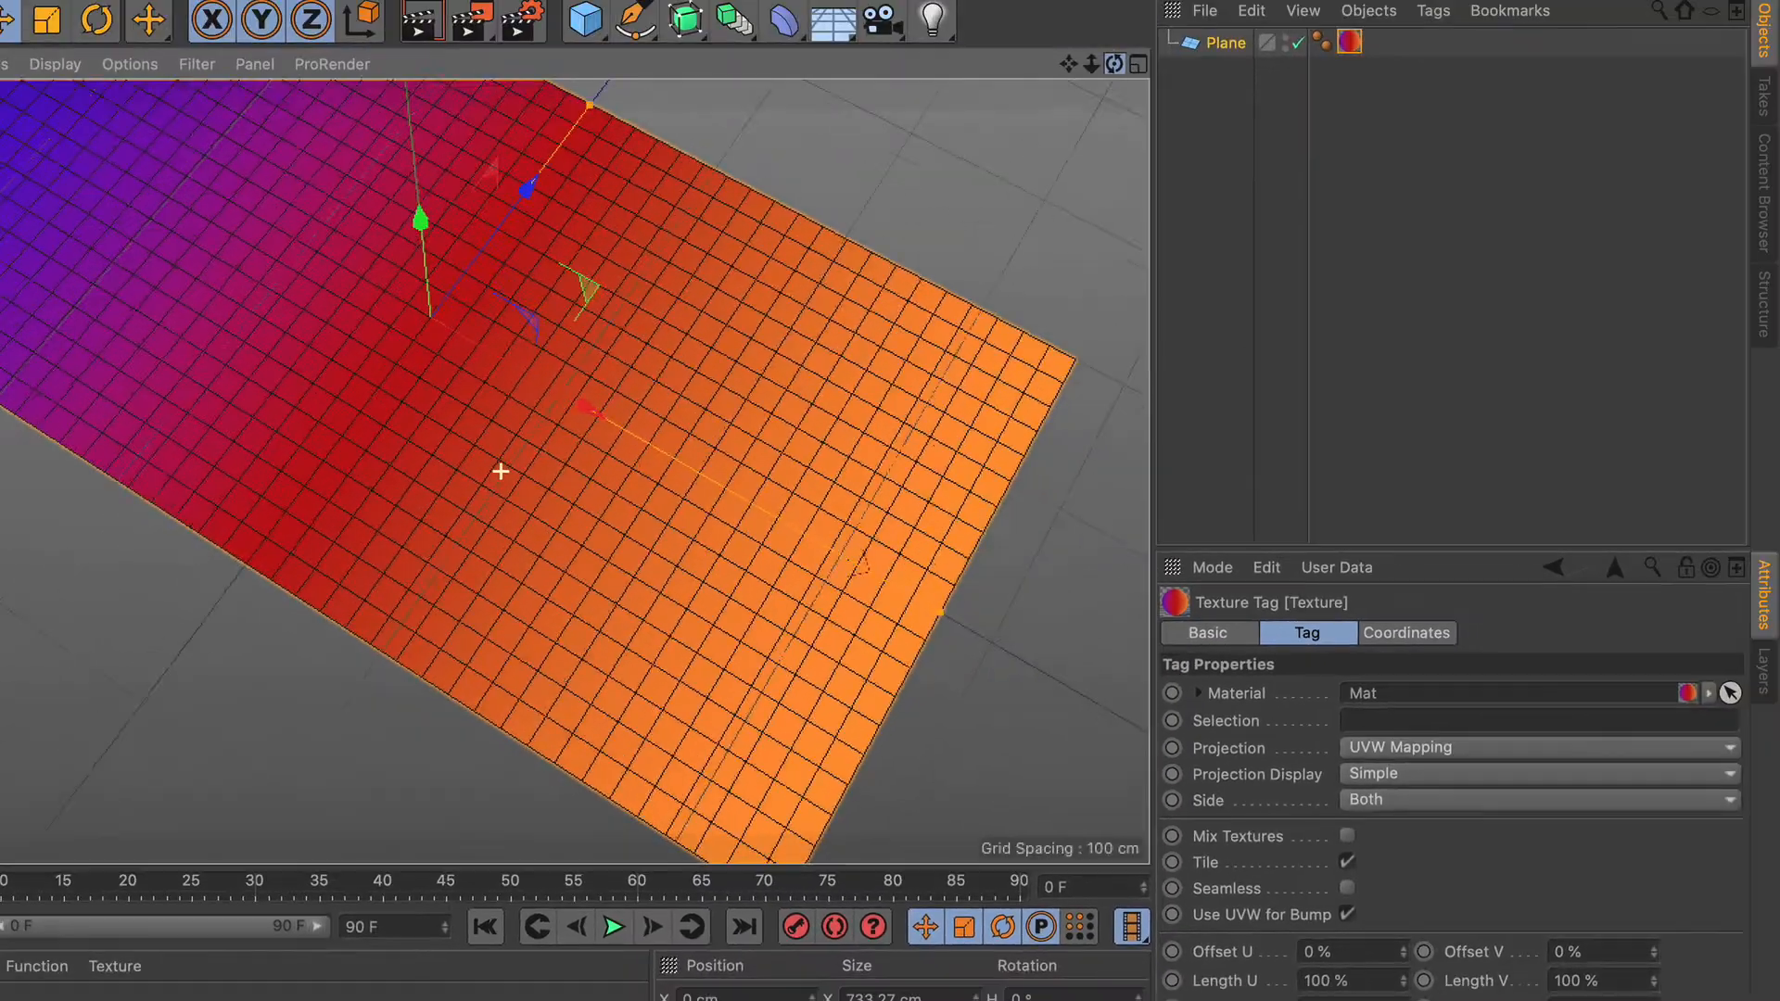
Step: Add a Wind deformer and make it a child of the Plane
{"action": "left_click", "coordinate": [784, 15]}
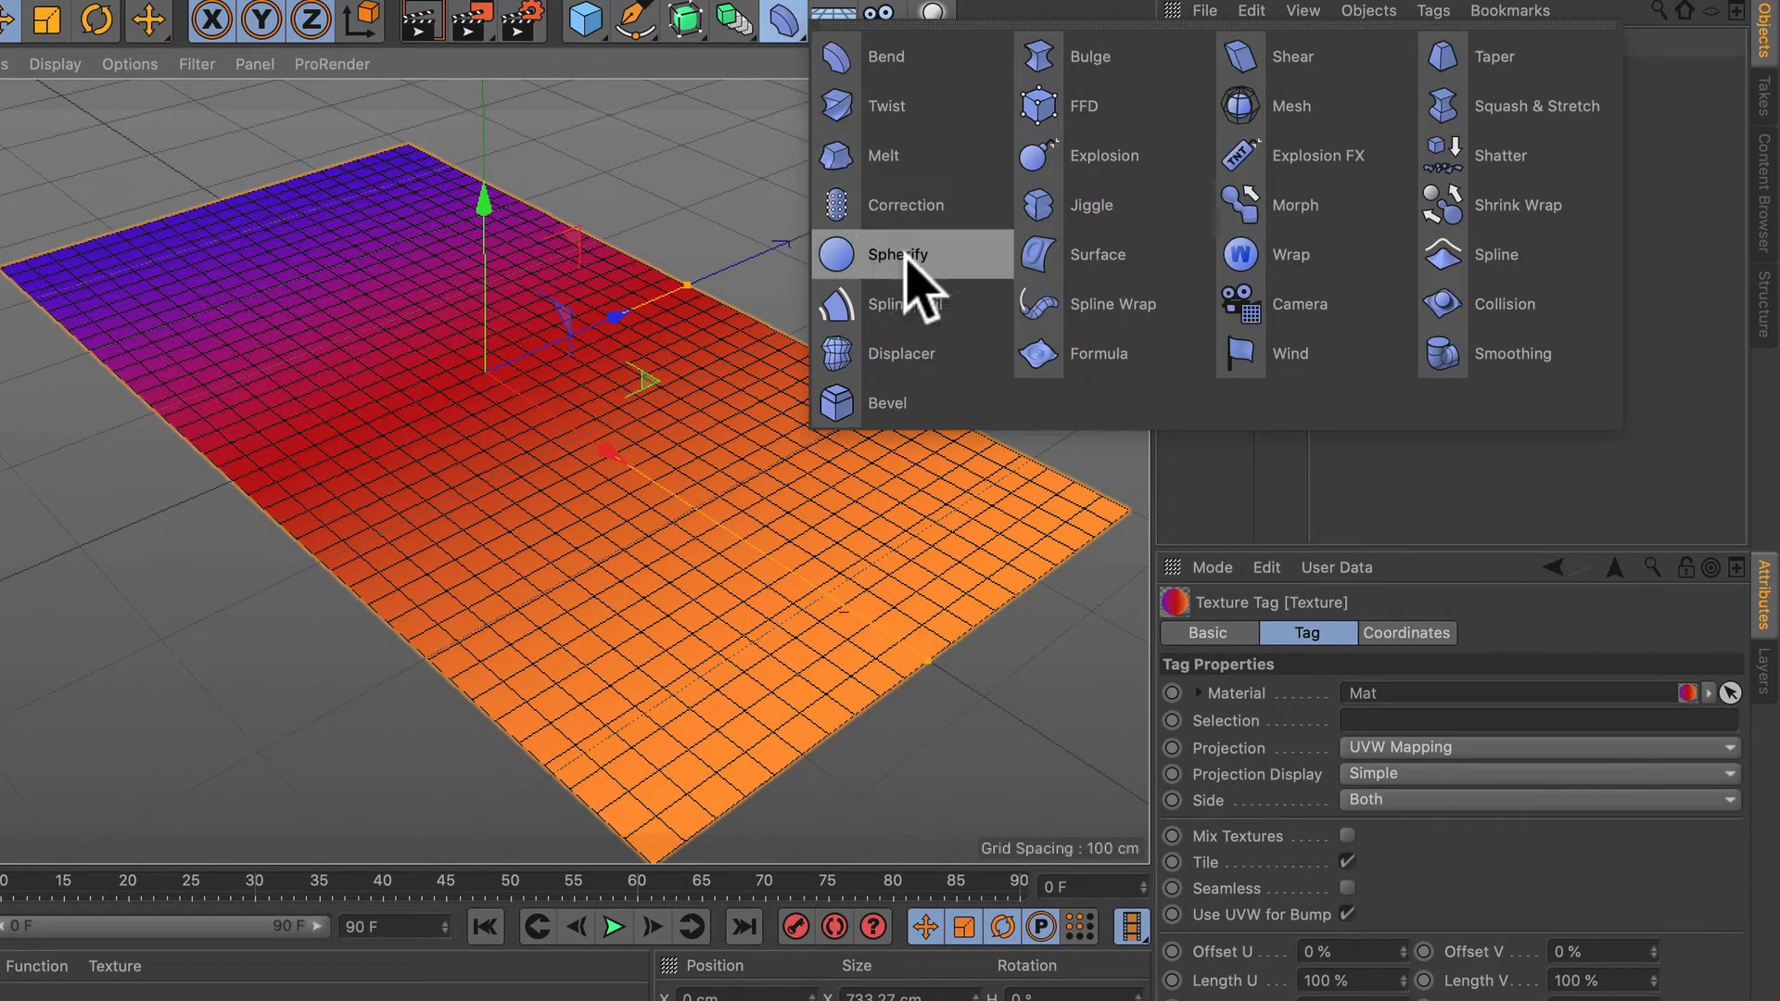
{"action": "left_click", "coordinate": [1279, 351]}
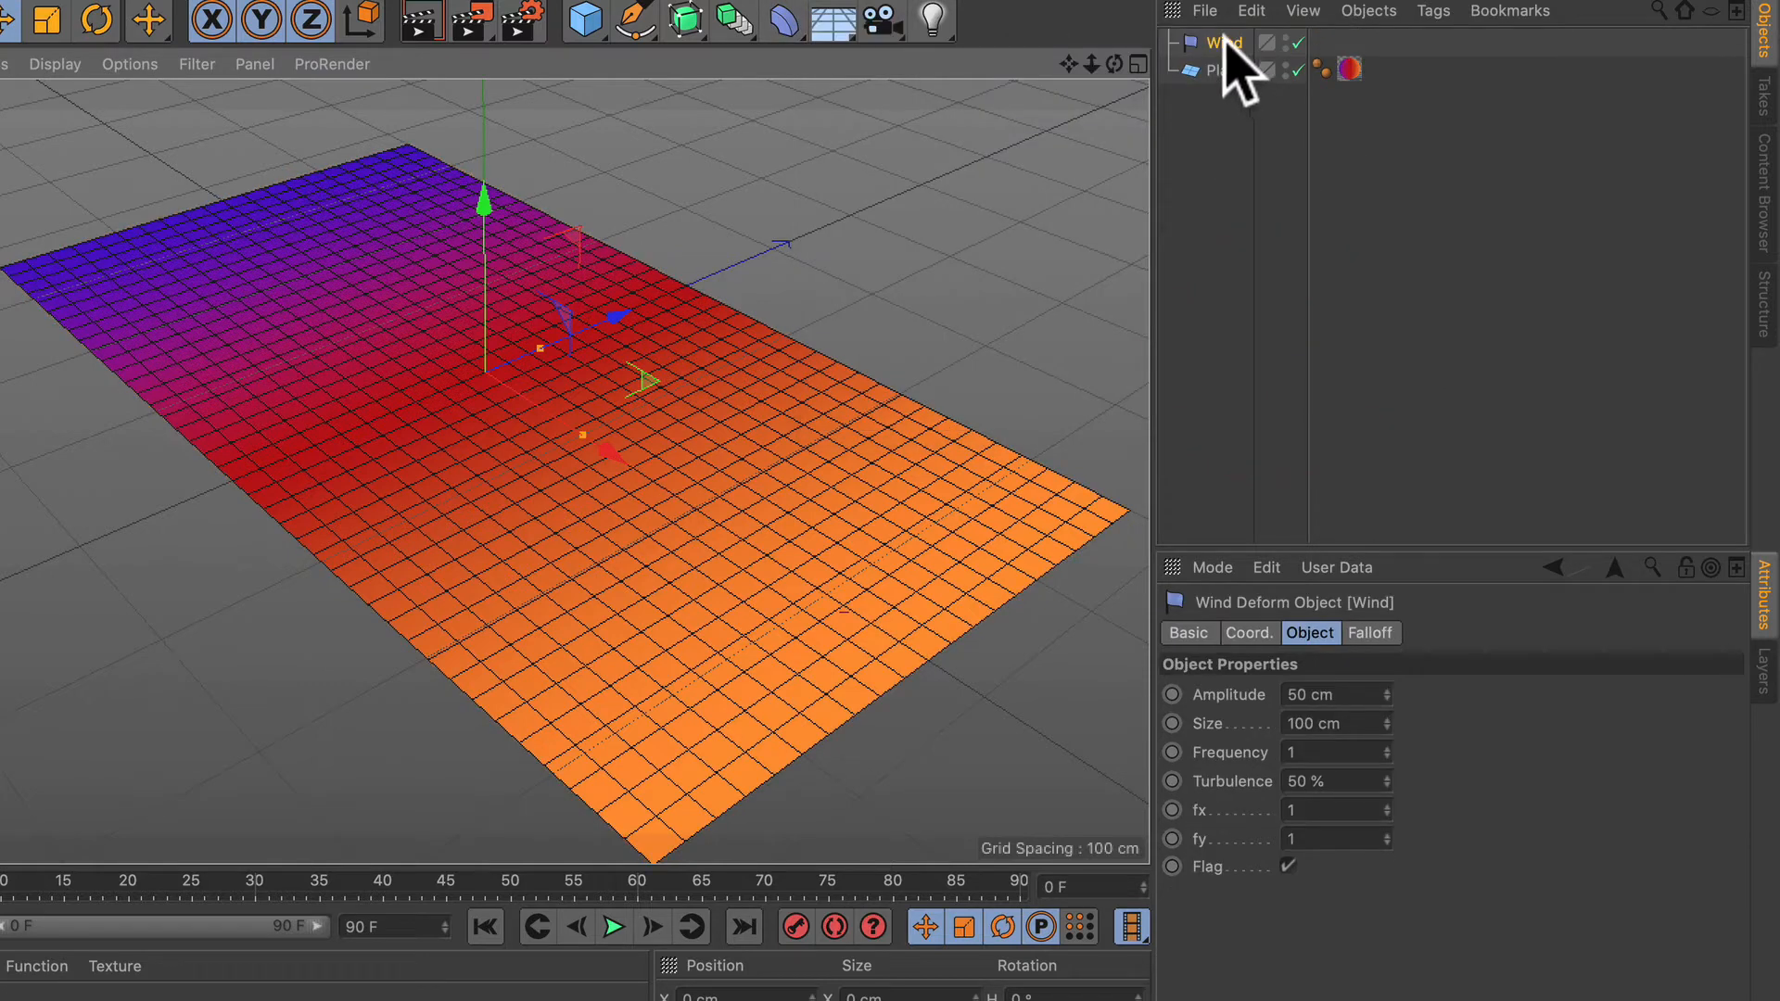
{"action": "left_click_drag", "start_coordinate": [1224, 41], "coordinate": [1238, 71]}
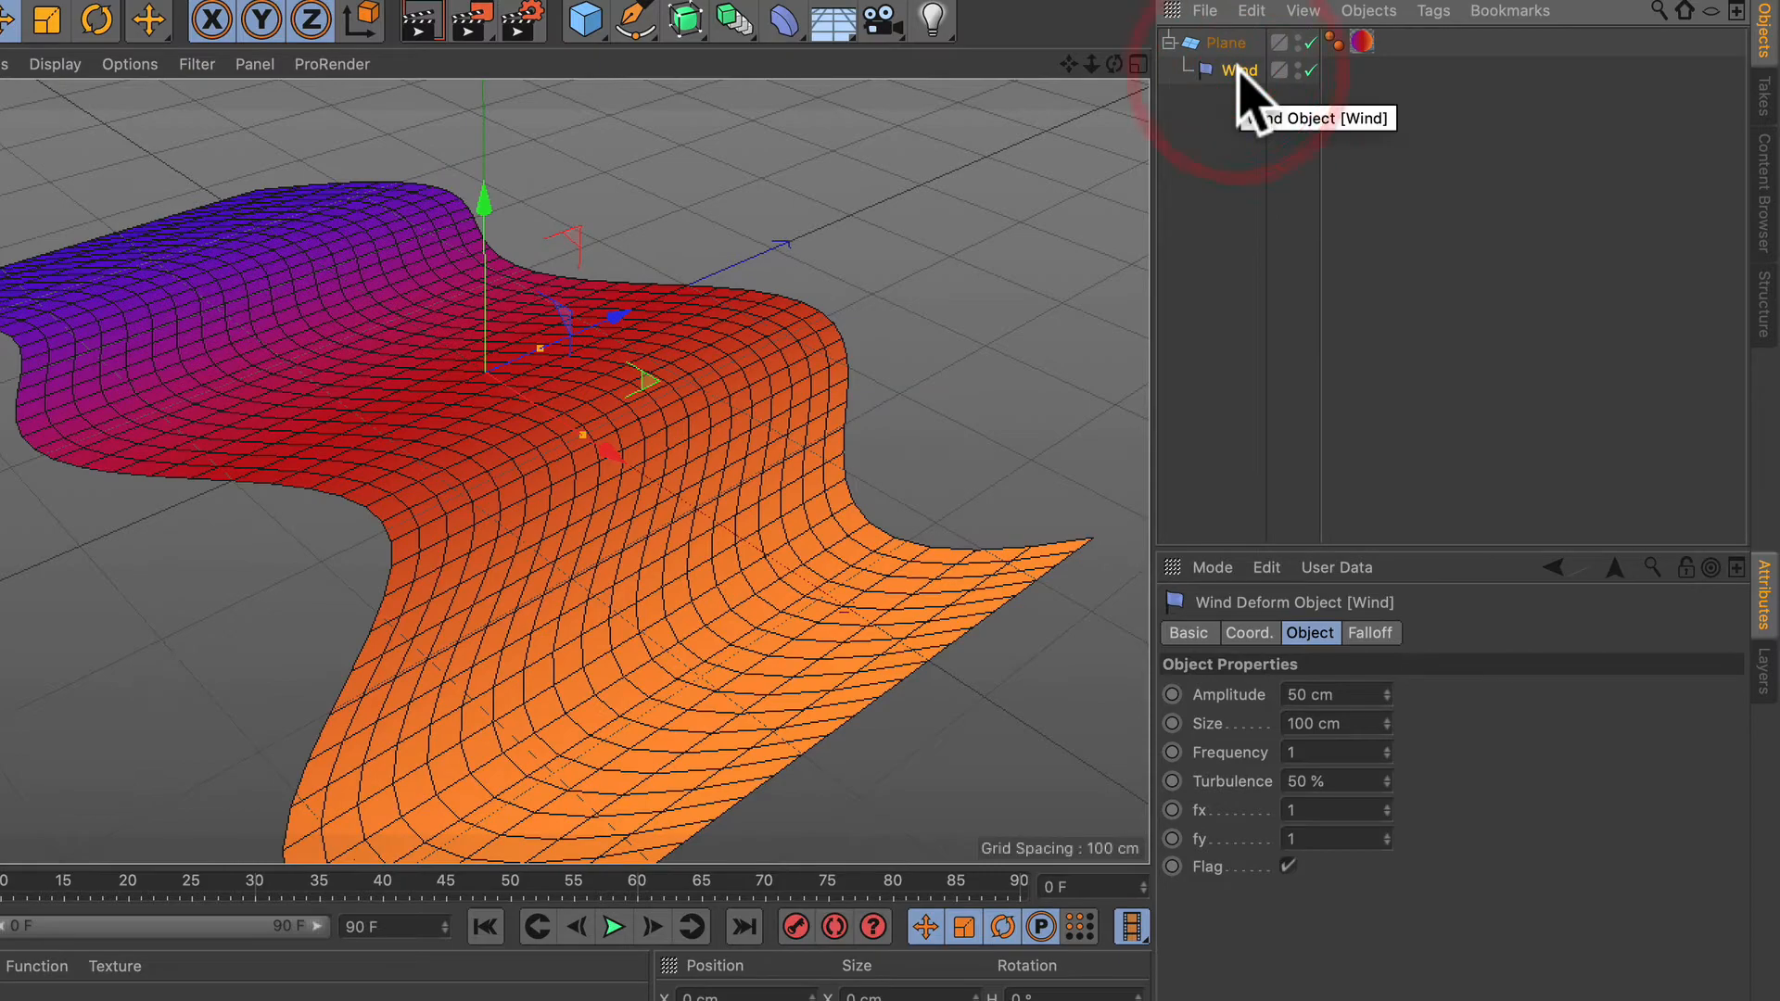
Step: Play the wind animation, switch the viewport display to Gouraud Shading without lines, and stop playback
{"action": "left_click", "coordinate": [615, 922]}
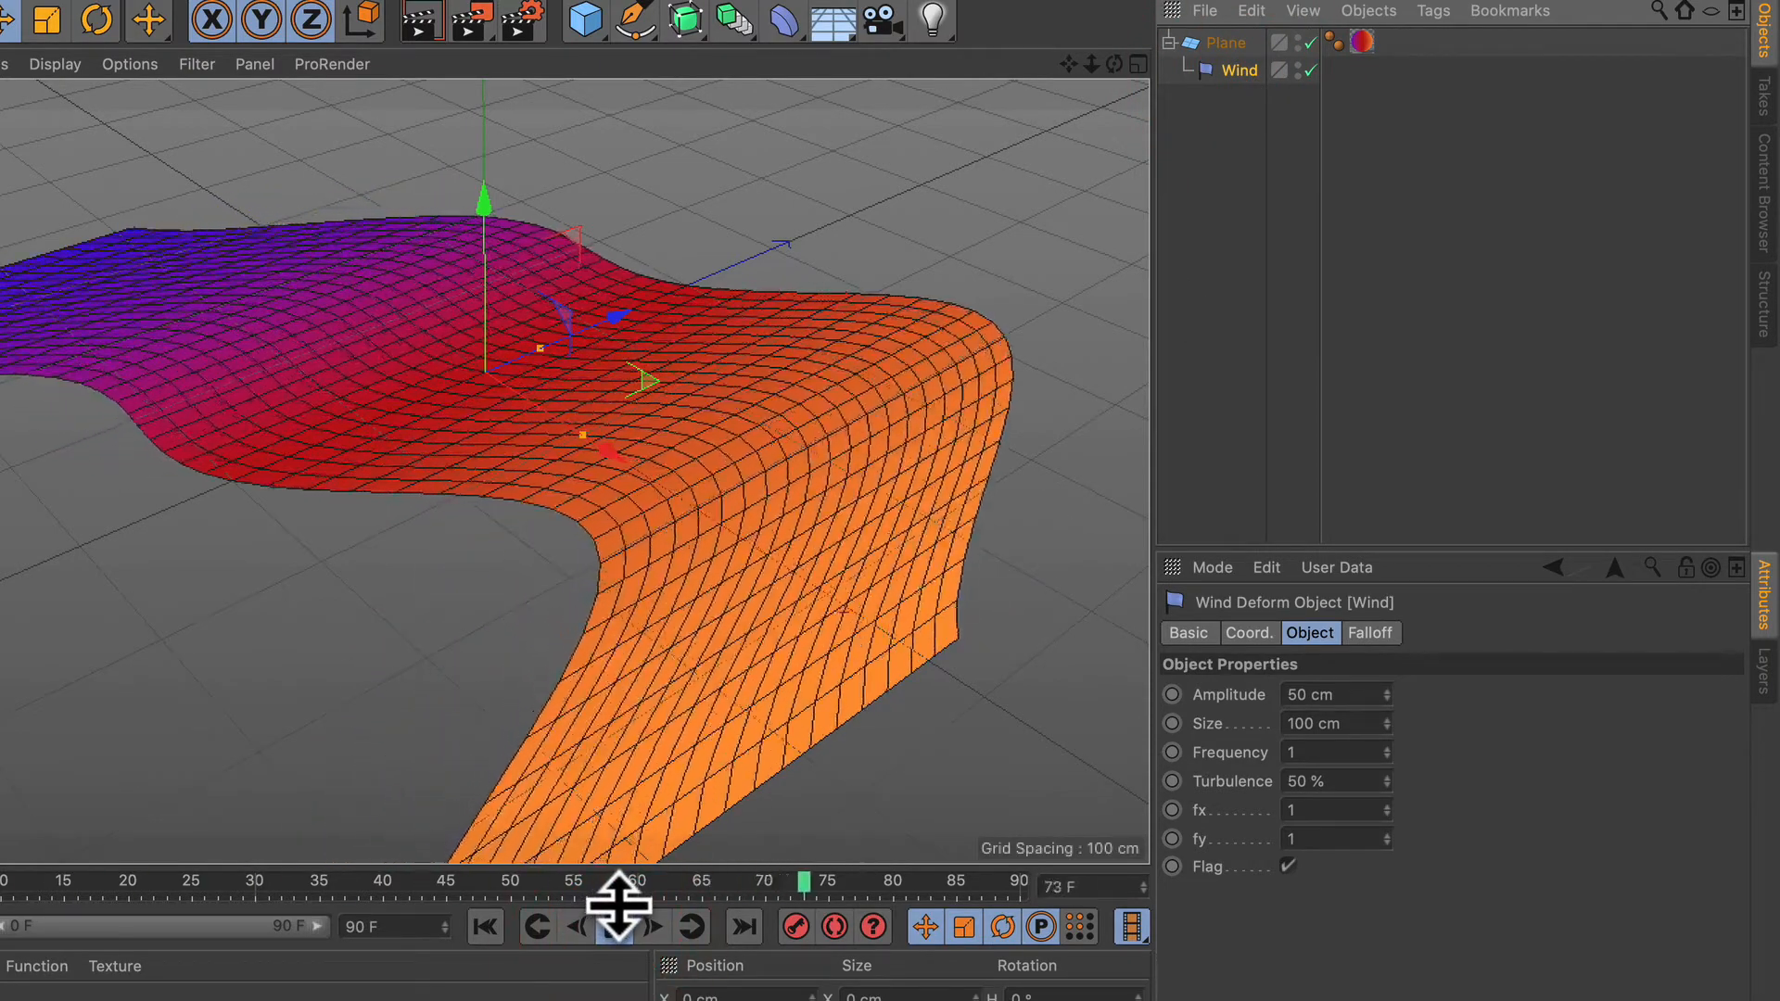
{"action": "left_click", "coordinate": [46, 65]}
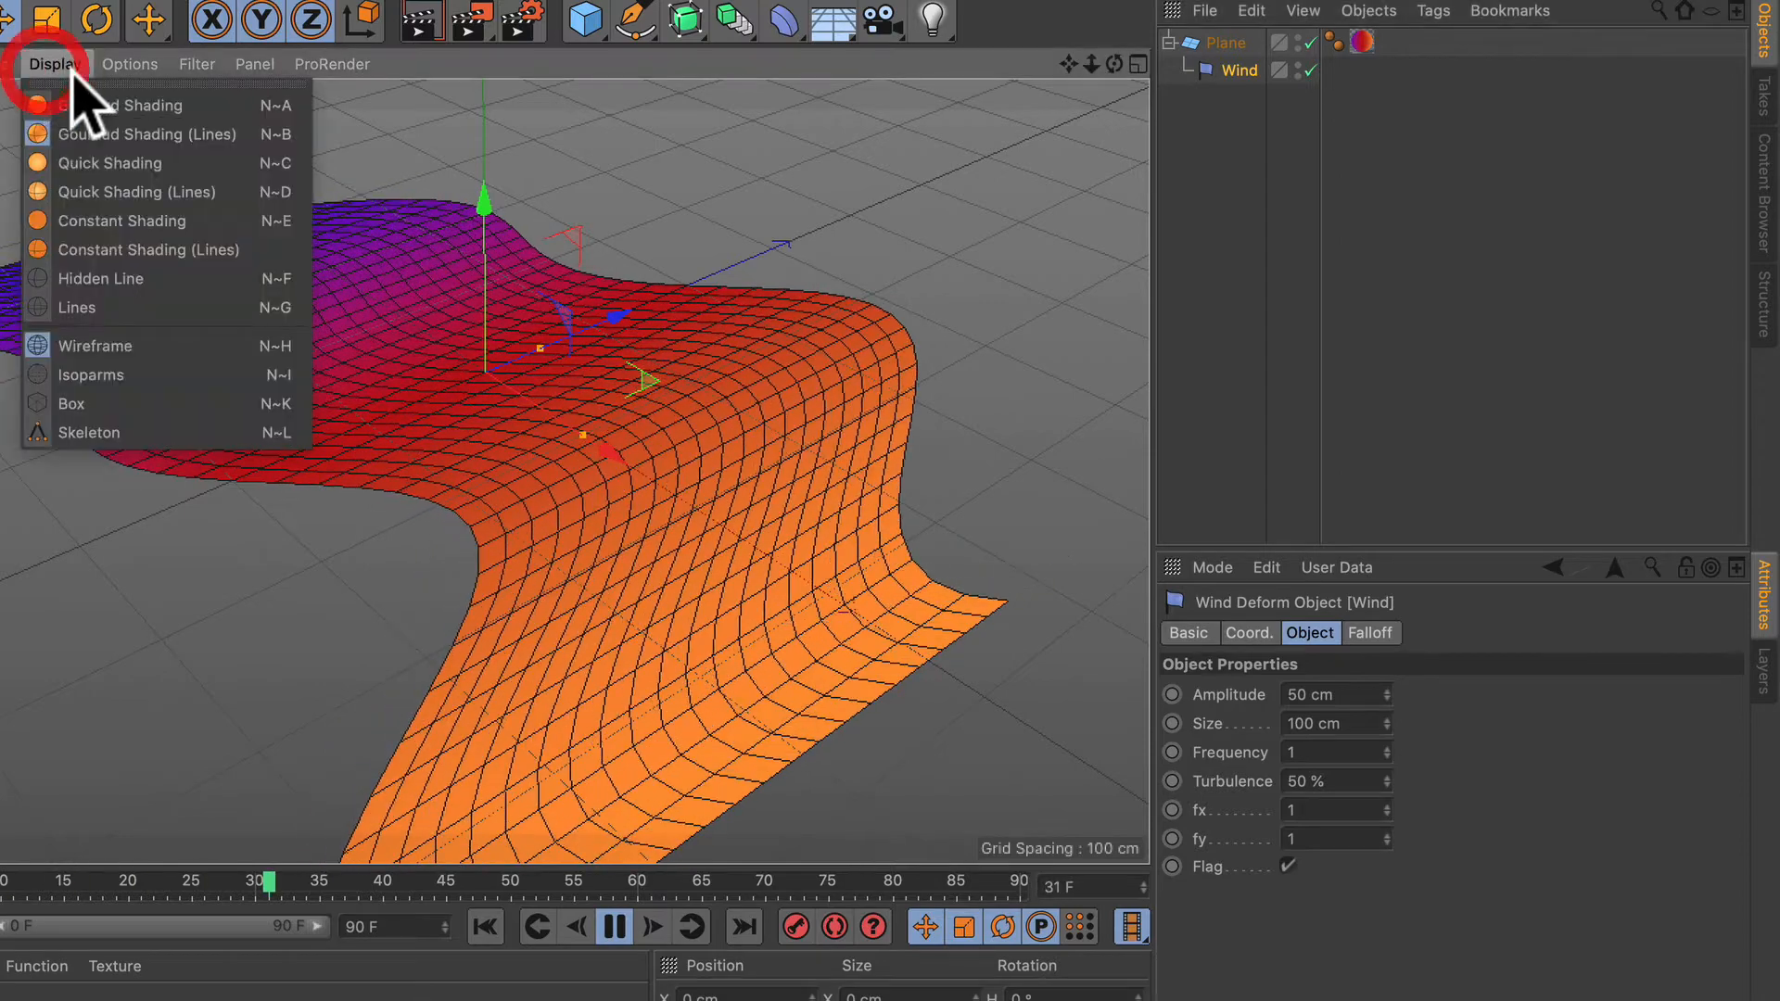
{"action": "left_click", "coordinate": [93, 106]}
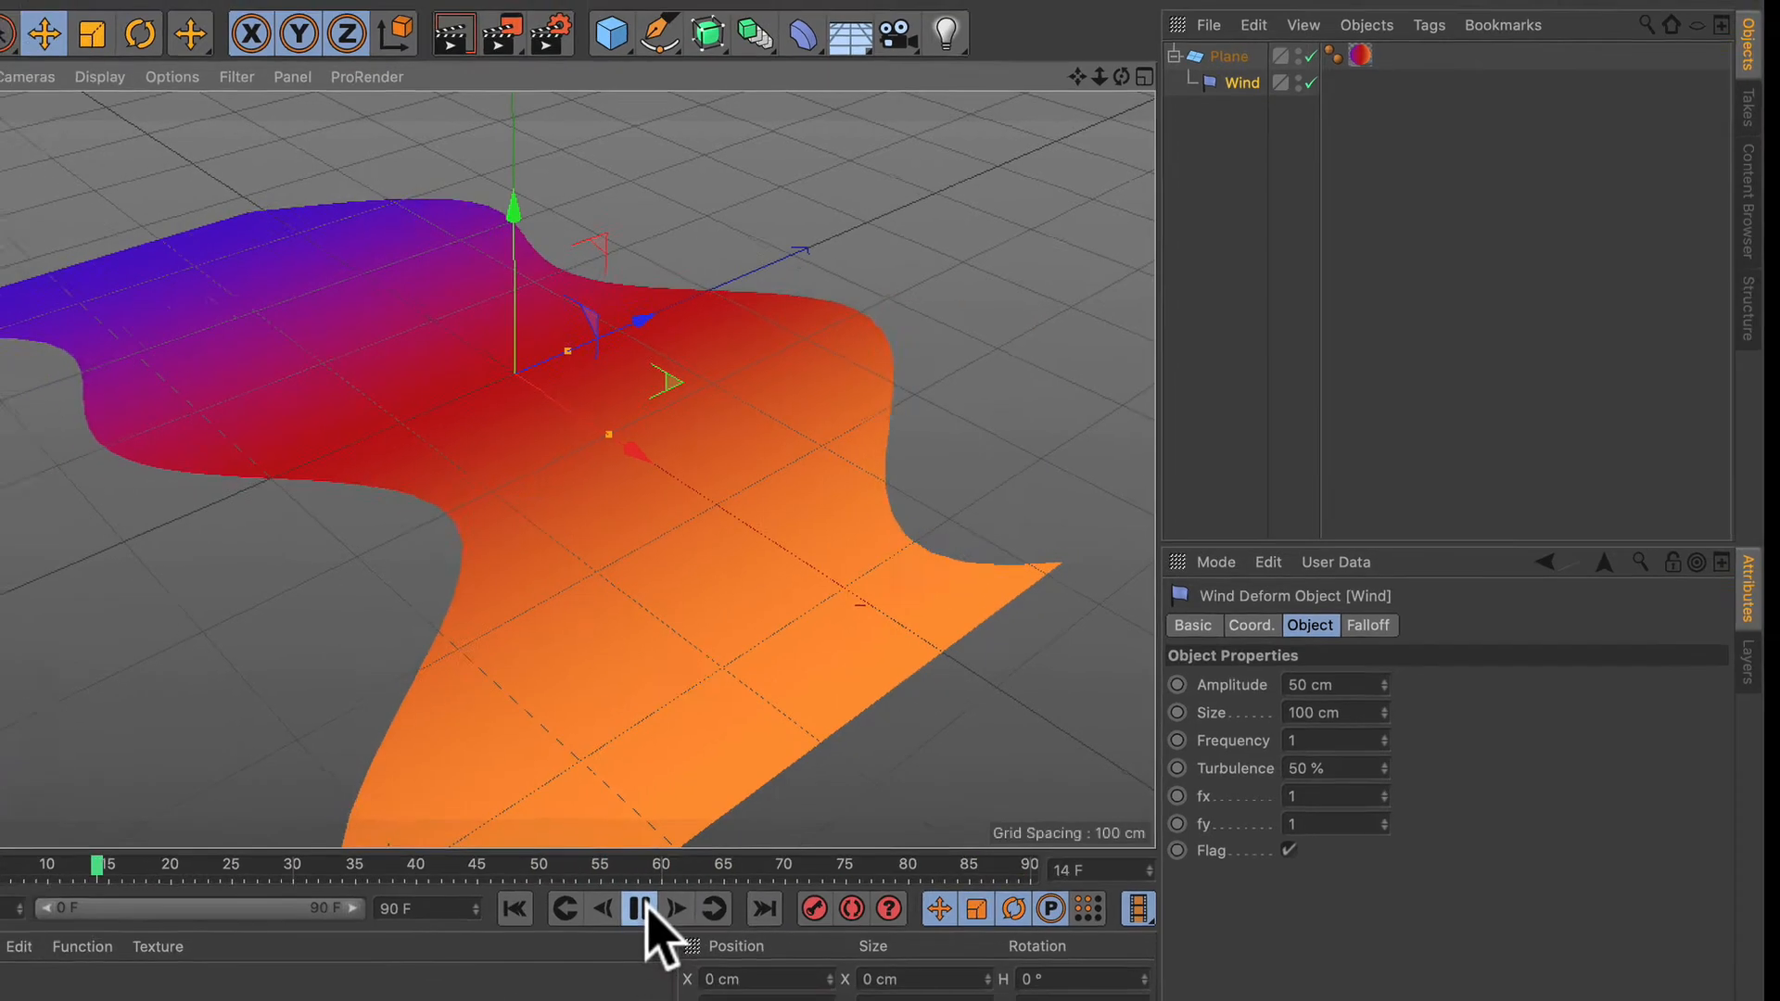
{"action": "left_click", "coordinate": [645, 908]}
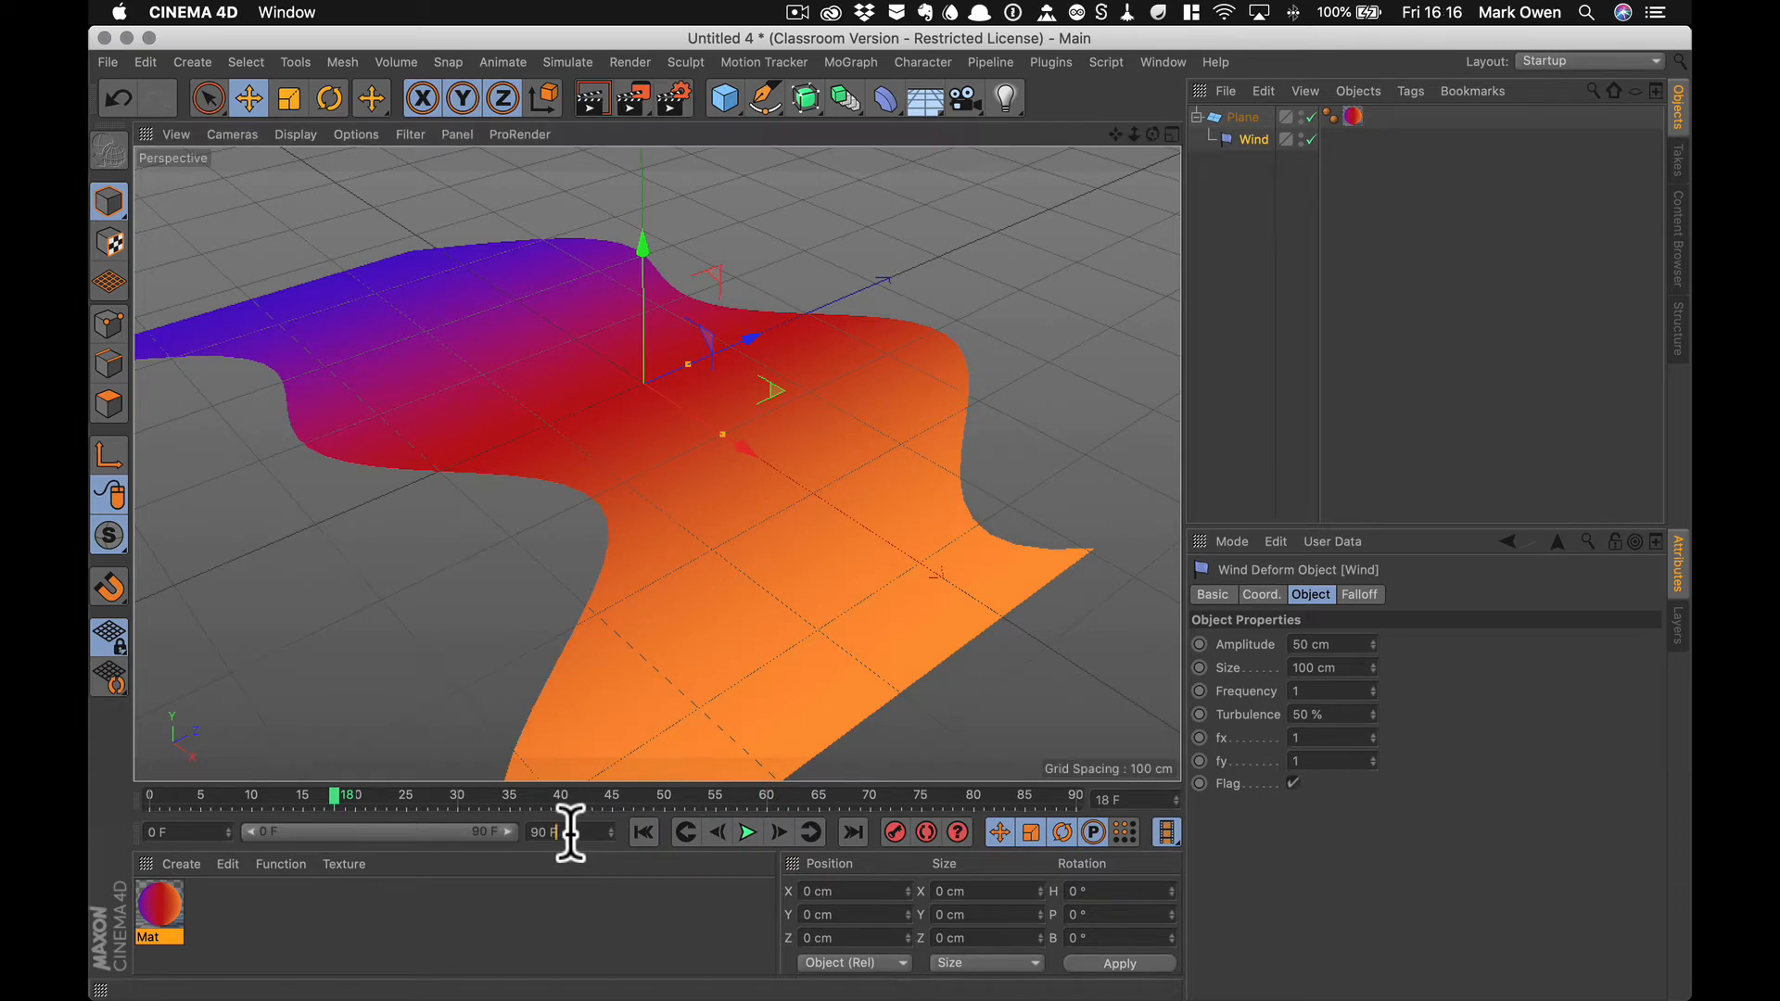
Step: Set the project's end frame to 200 and extend the preview range to frame 200
{"action": "type", "text": "5"}
{"action": "key", "text": "BackSpace"}
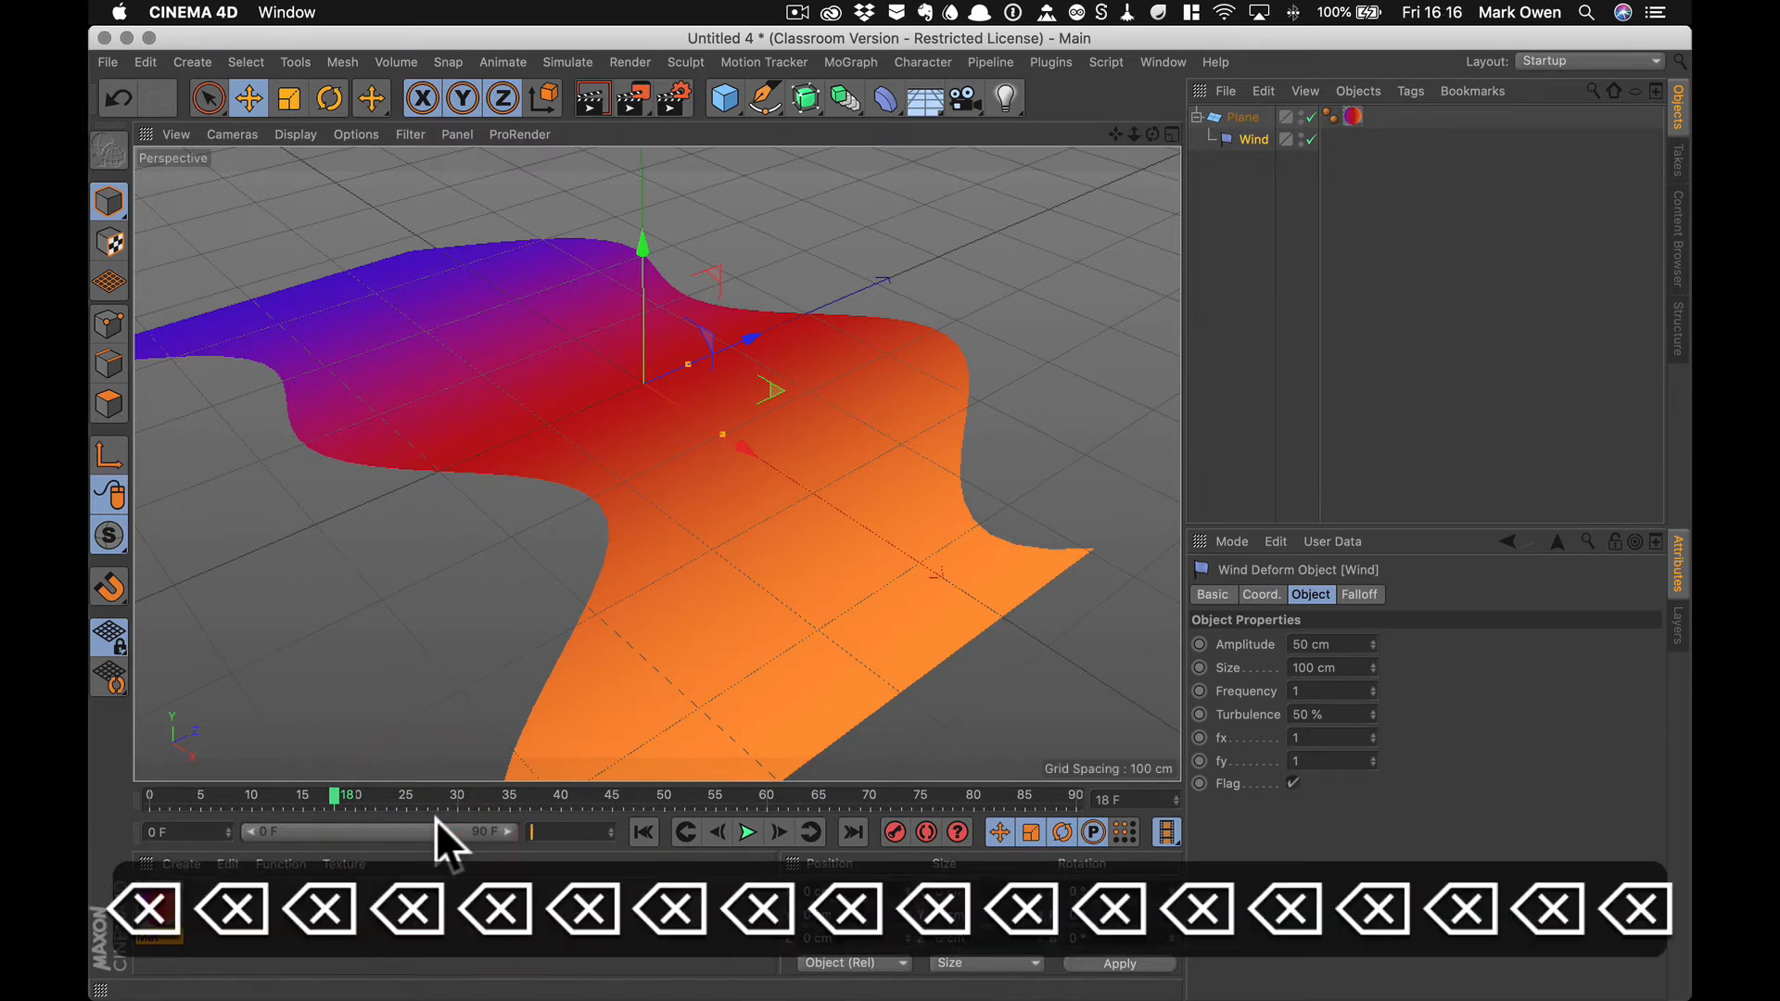
{"action": "type", "text": "200"}
{"action": "key", "text": "Return"}
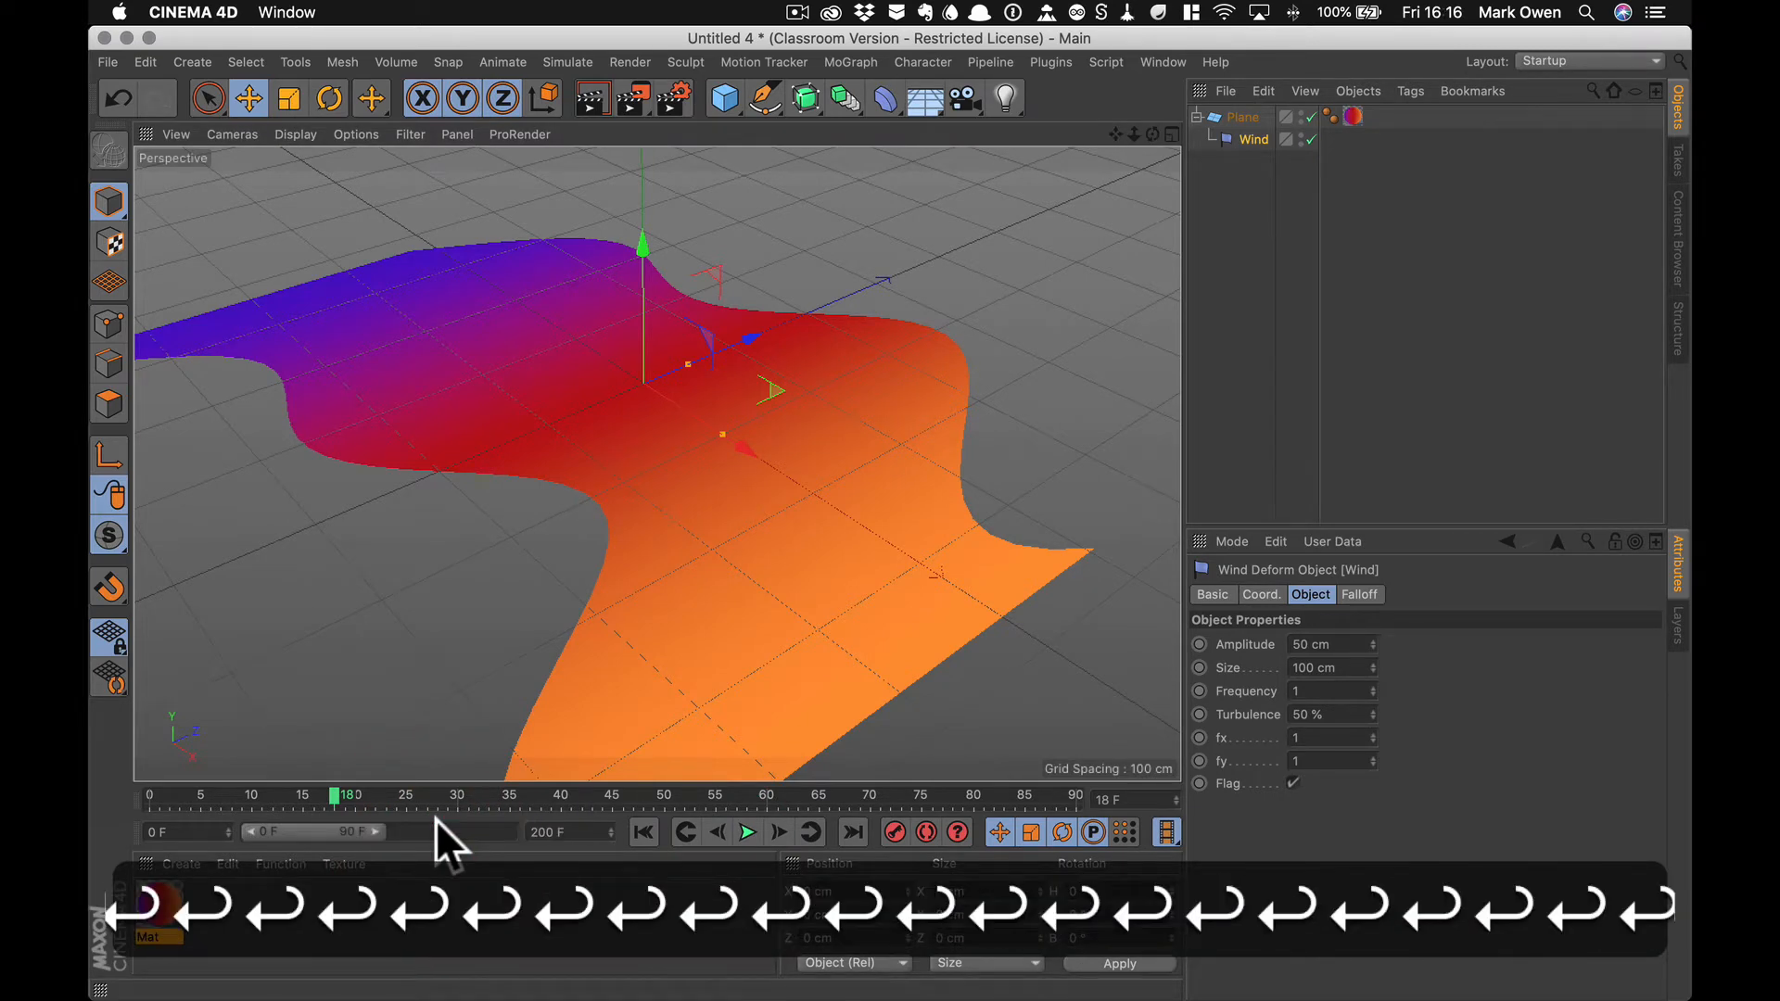
{"action": "left_click_drag", "start_coordinate": [371, 829], "coordinate": [516, 843]}
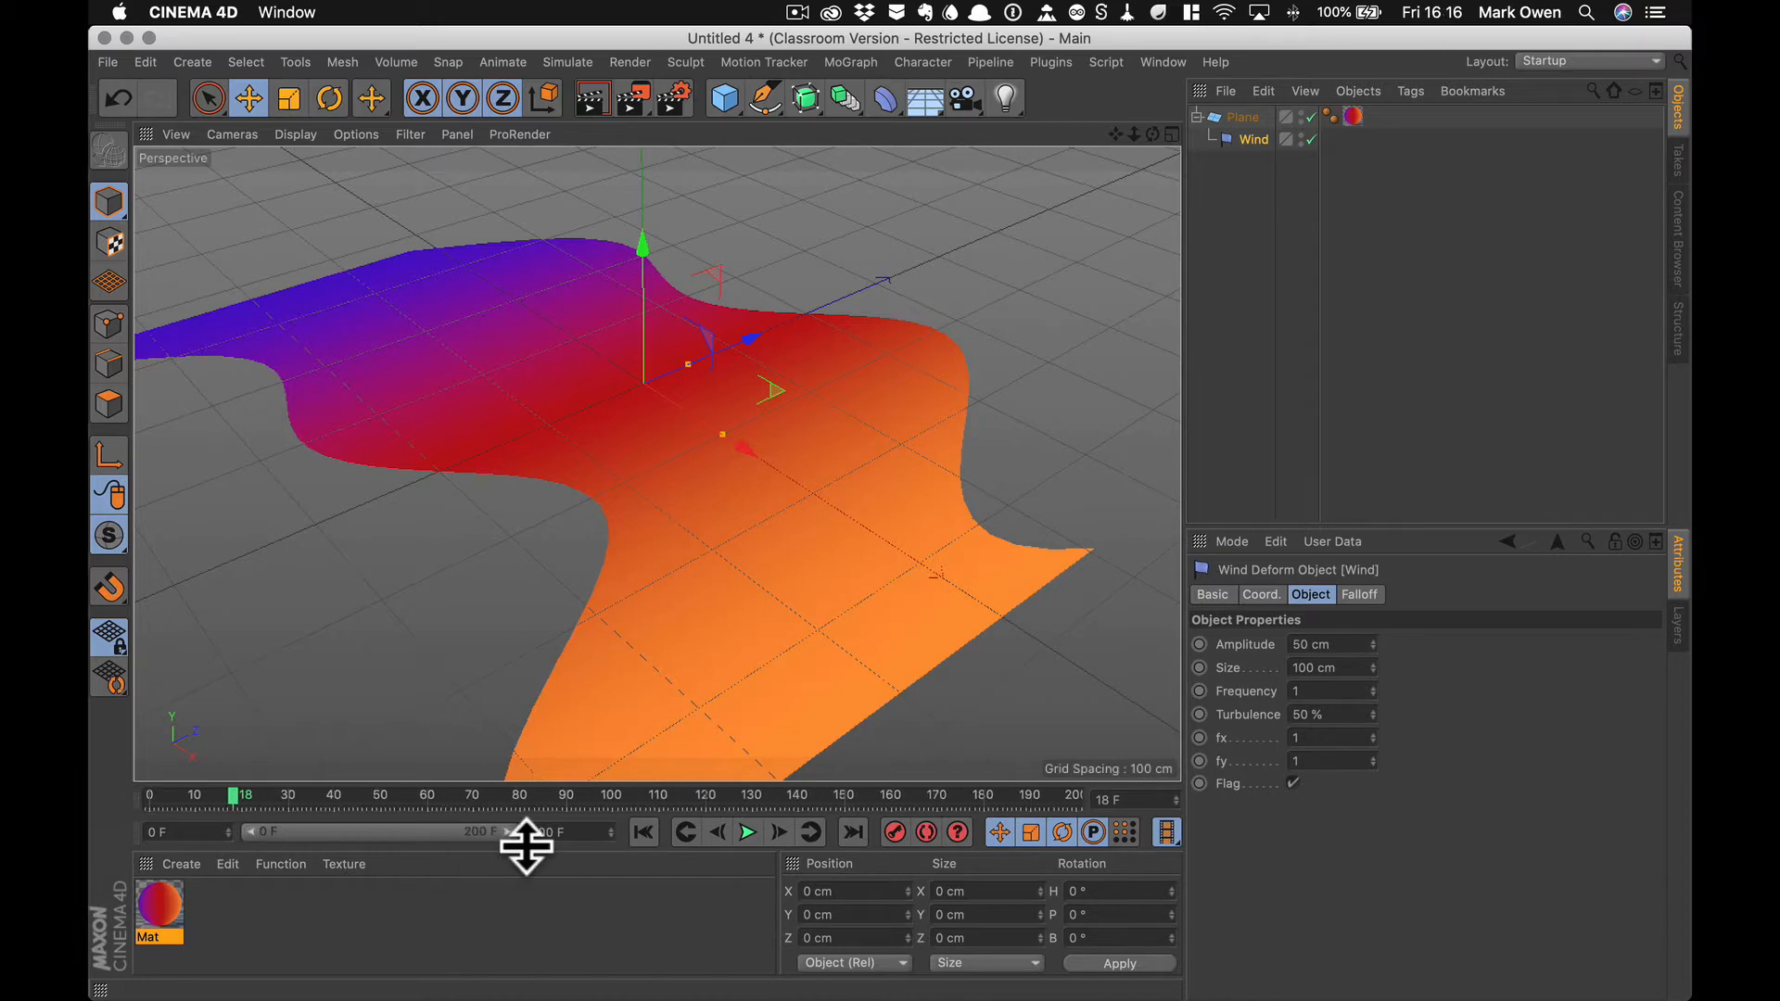
Step: Rotate the Wind deformer to a pitch of 90° while the animation plays, and stop playback after checking the waves
{"action": "left_click", "coordinate": [747, 831]}
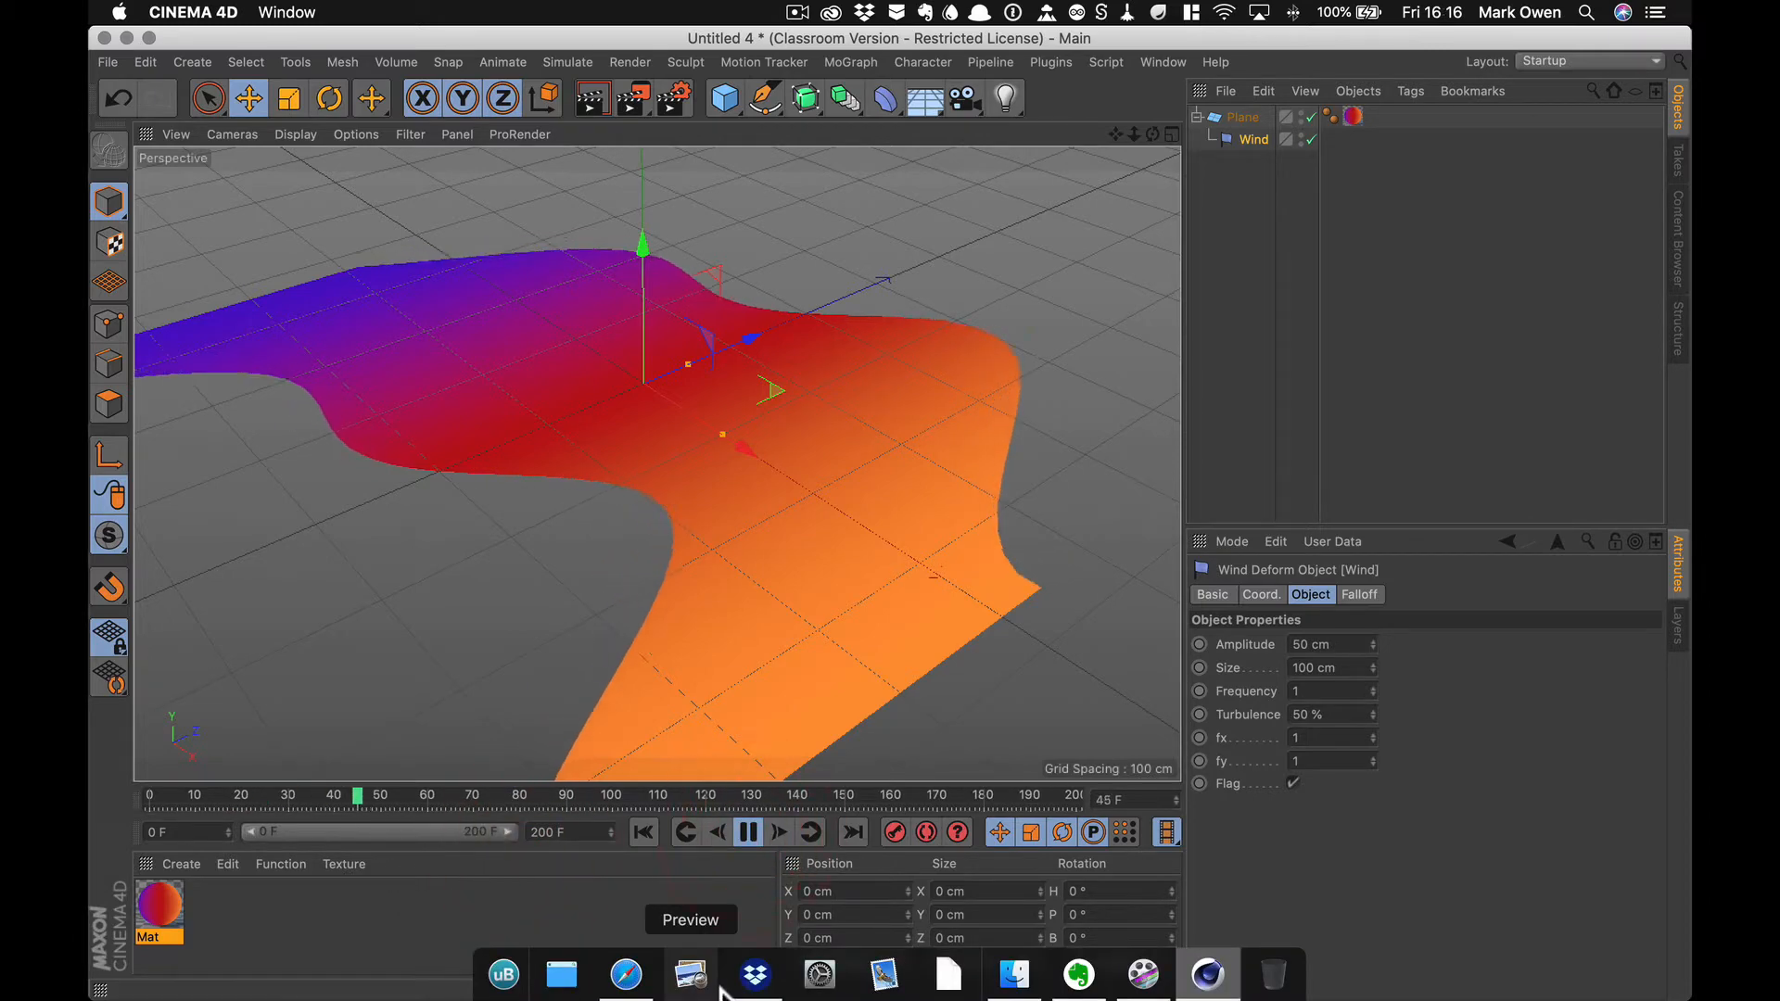
{"action": "mouse_move", "coordinate": [1152, 135]}
{"action": "left_mouse_down"}
{"action": "mouse_move", "coordinate": [1153, 78]}
{"action": "mouse_move", "coordinate": [1135, 163]}
{"action": "left_mouse_up"}
{"action": "left_click", "coordinate": [1244, 136]}
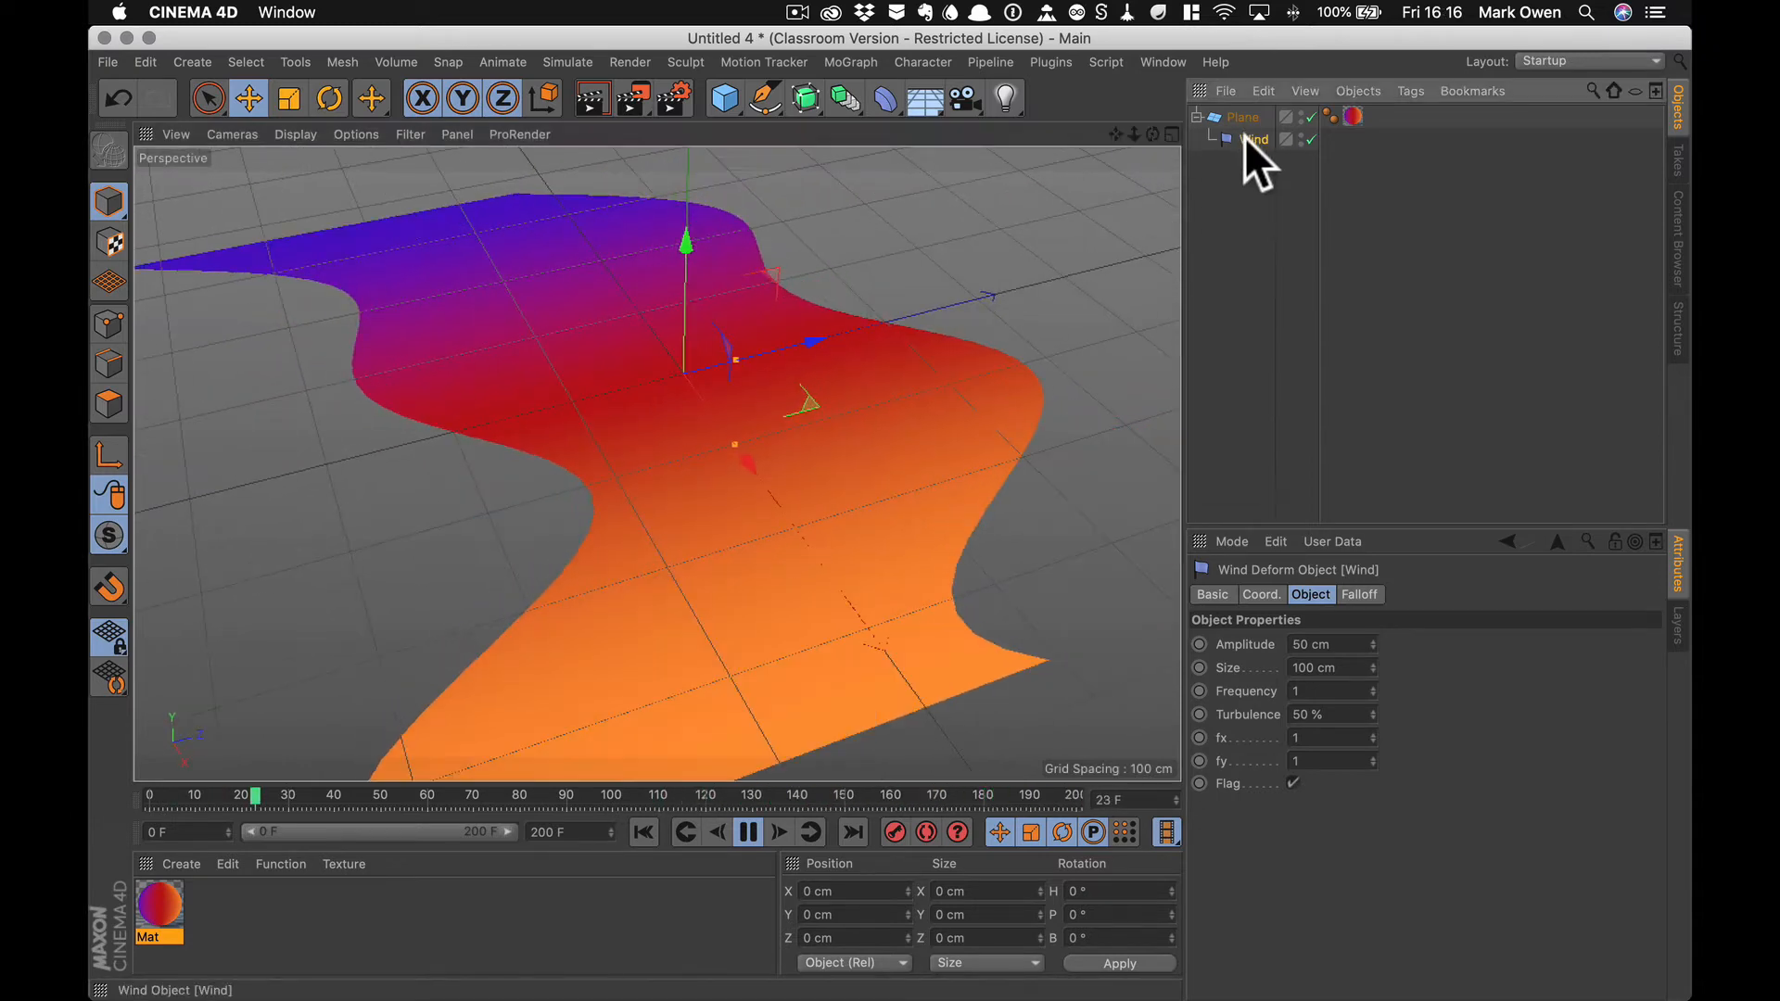
{"action": "left_click", "coordinate": [329, 98]}
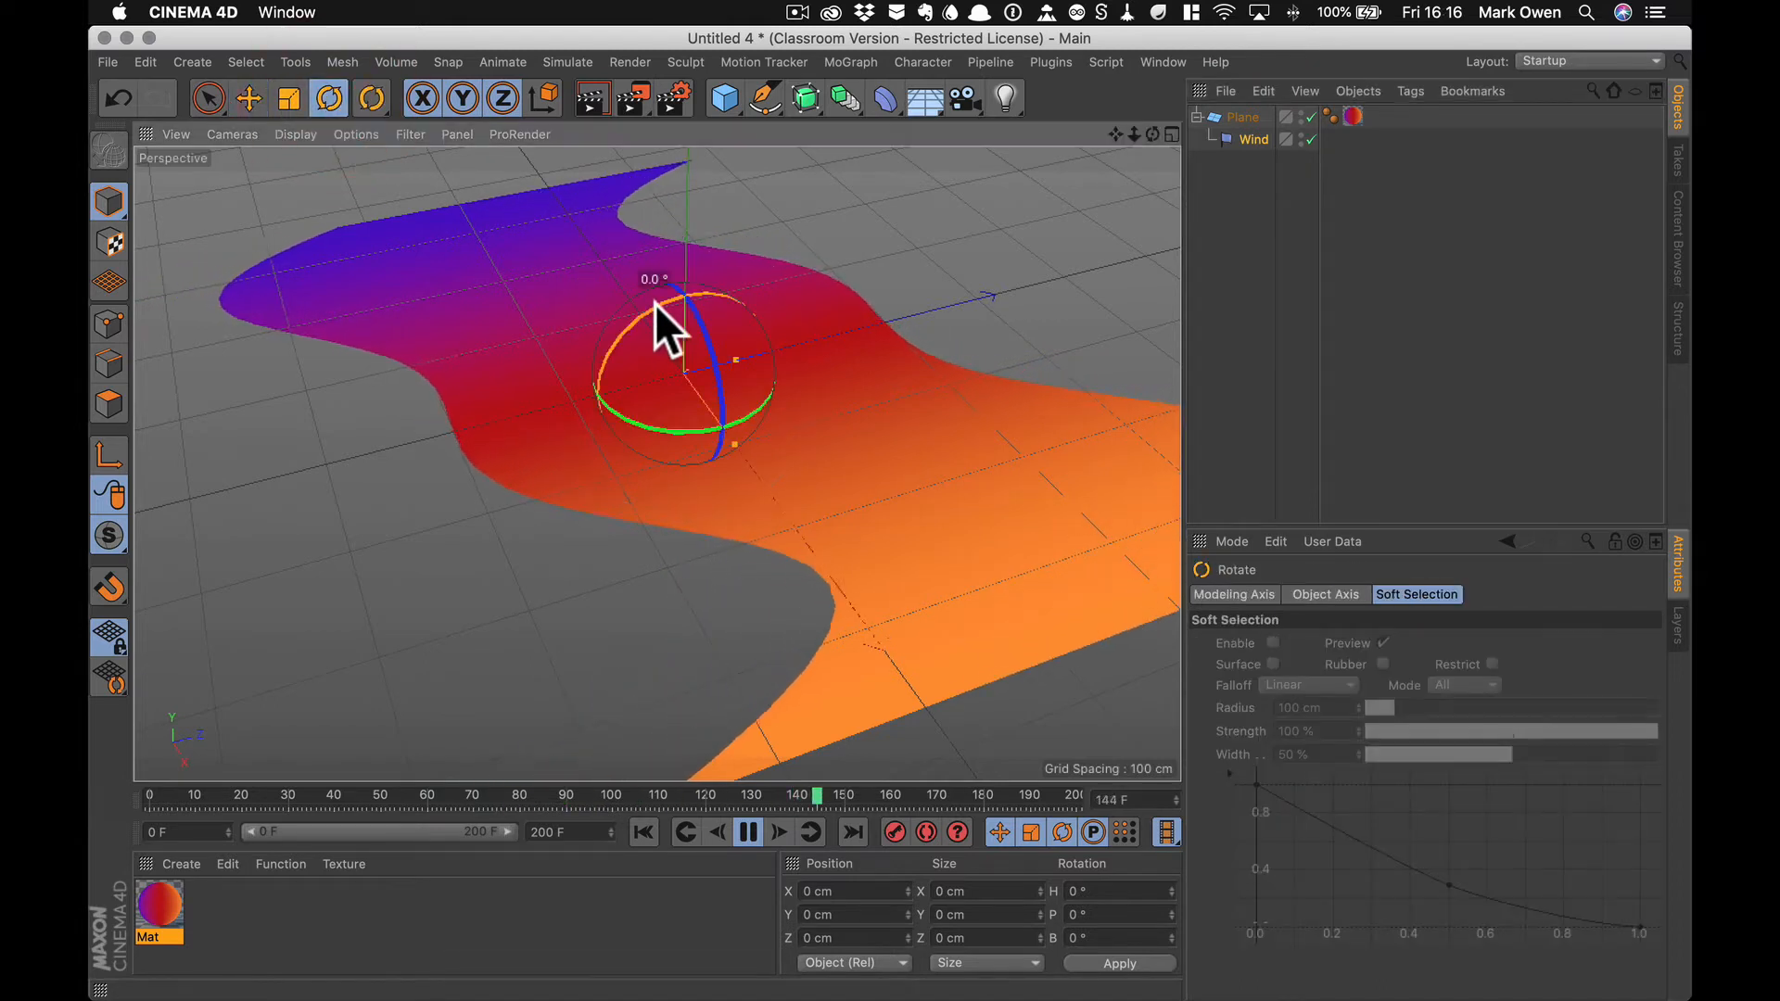
{"action": "left_click_drag", "start_coordinate": [654, 303], "coordinate": [541, 447]}
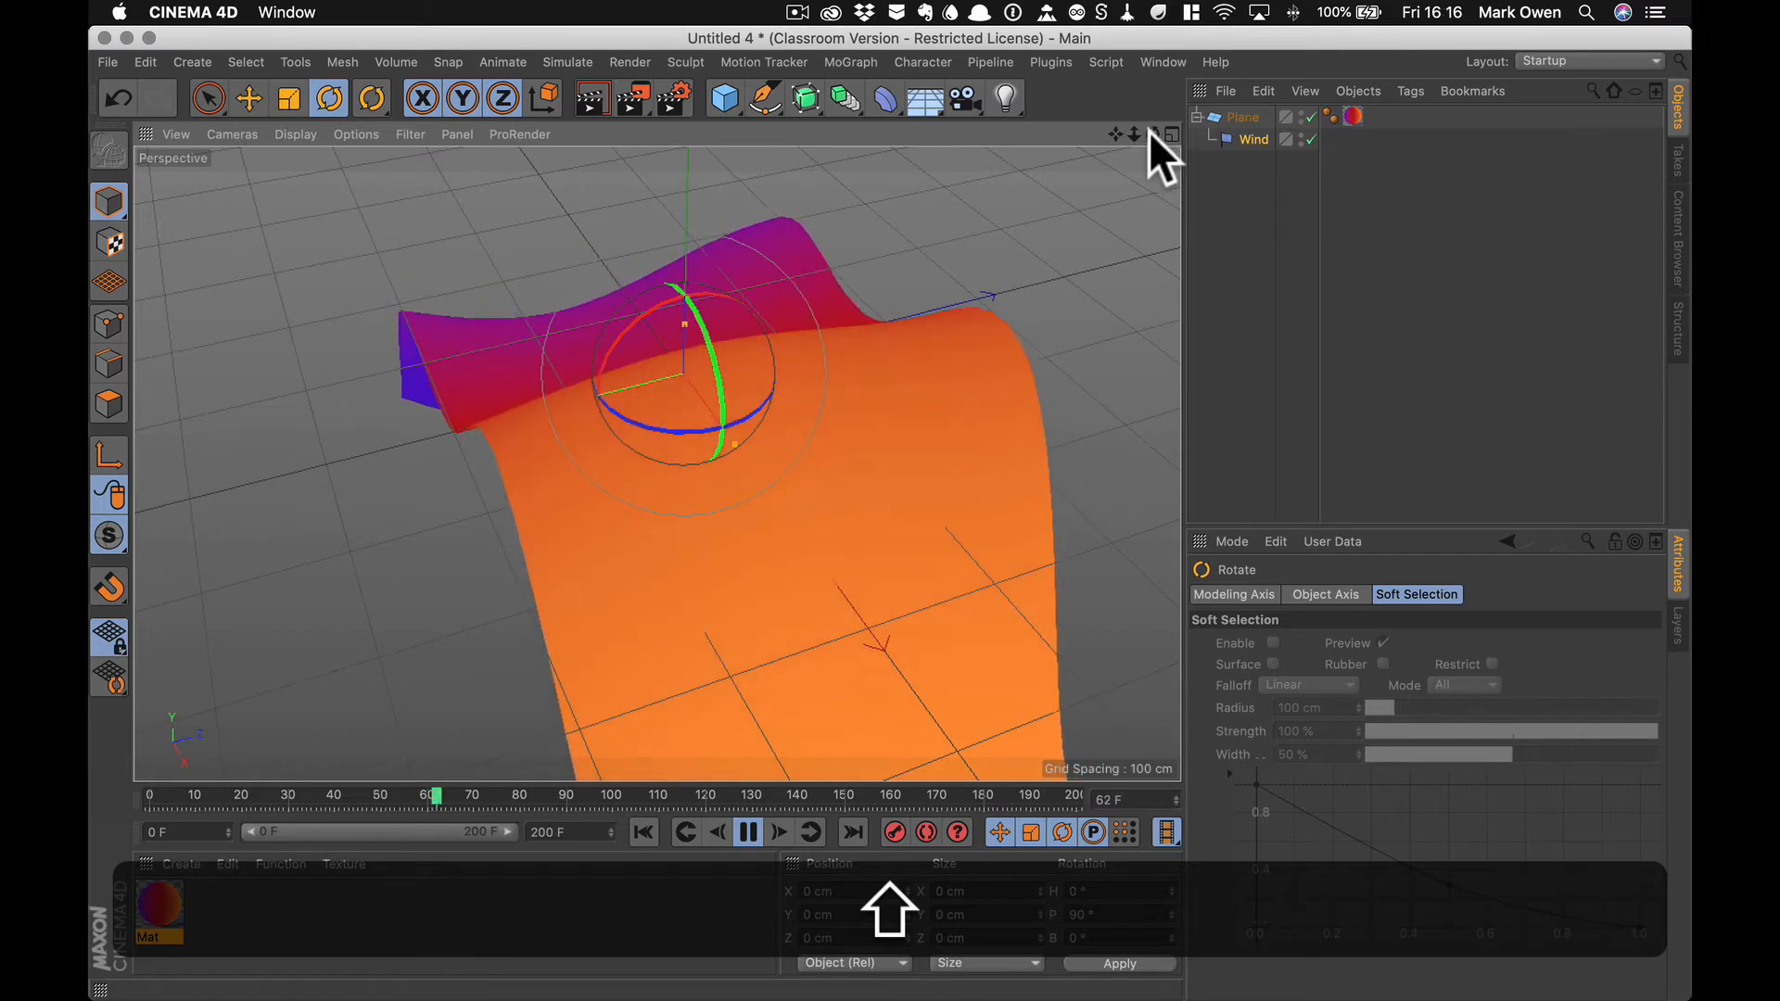
{"action": "mouse_move", "coordinate": [1150, 133]}
{"action": "left_mouse_down"}
{"action": "mouse_move", "coordinate": [1117, 134]}
{"action": "mouse_move", "coordinate": [1153, 132]}
{"action": "left_mouse_up"}
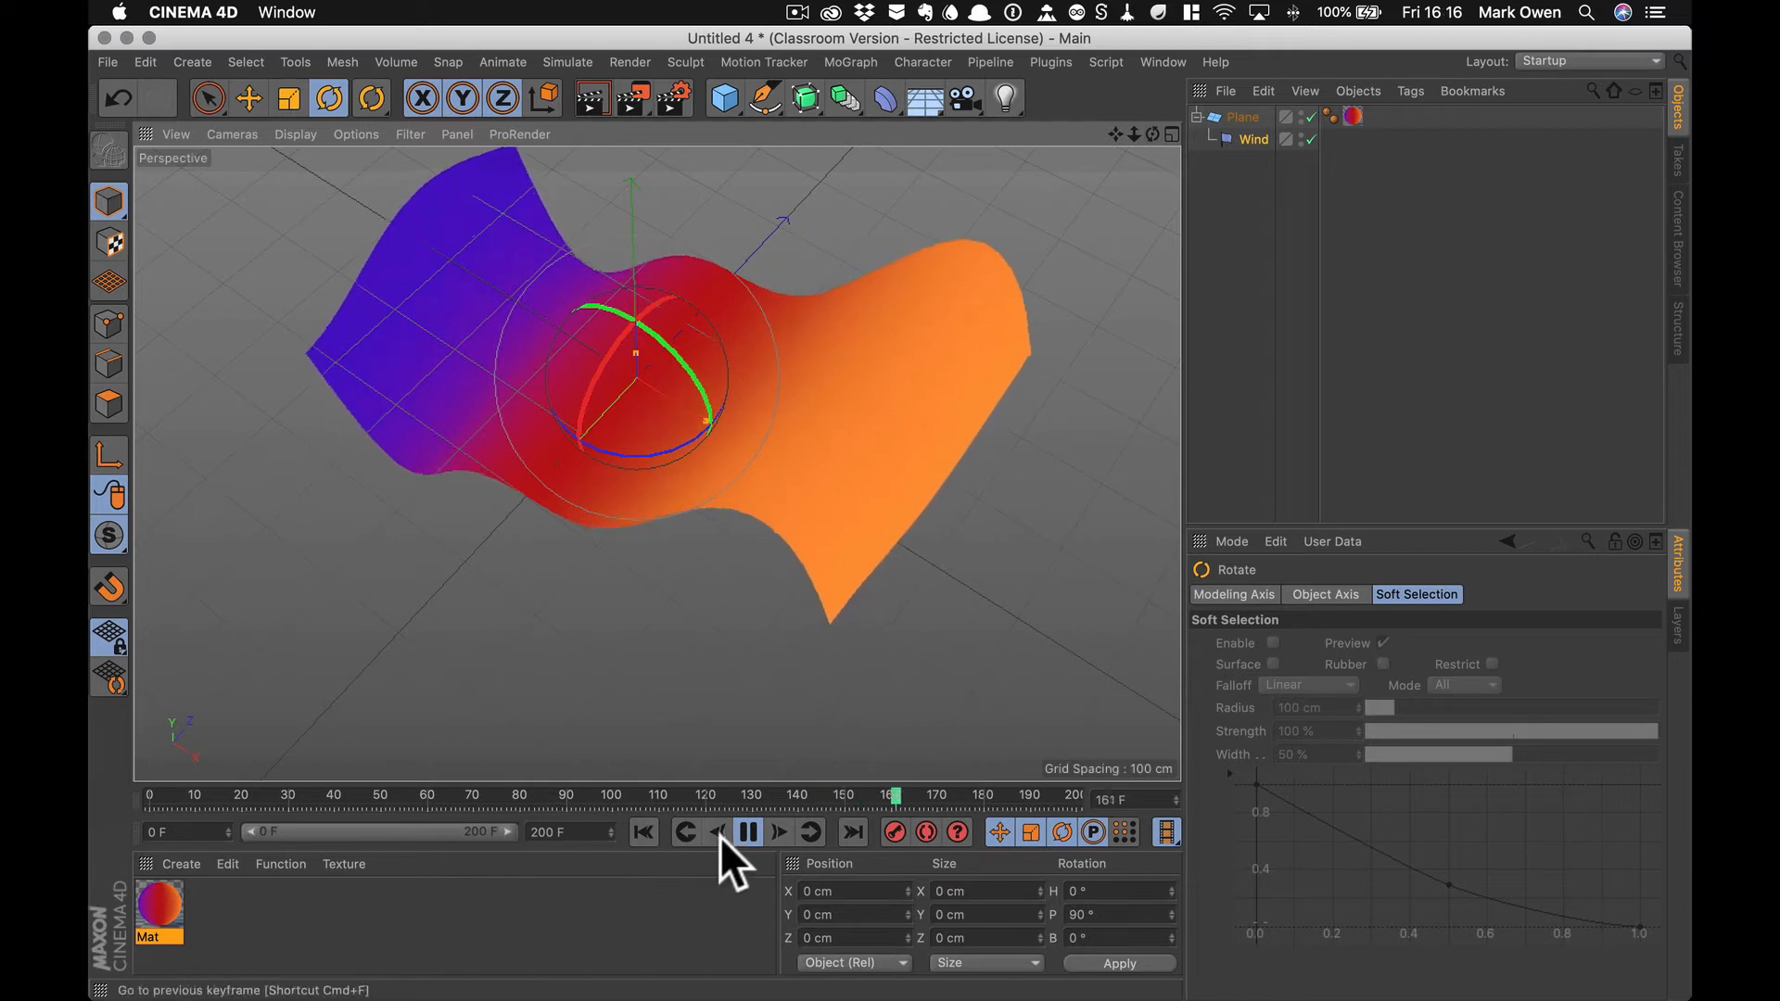
{"action": "left_click", "coordinate": [748, 832]}
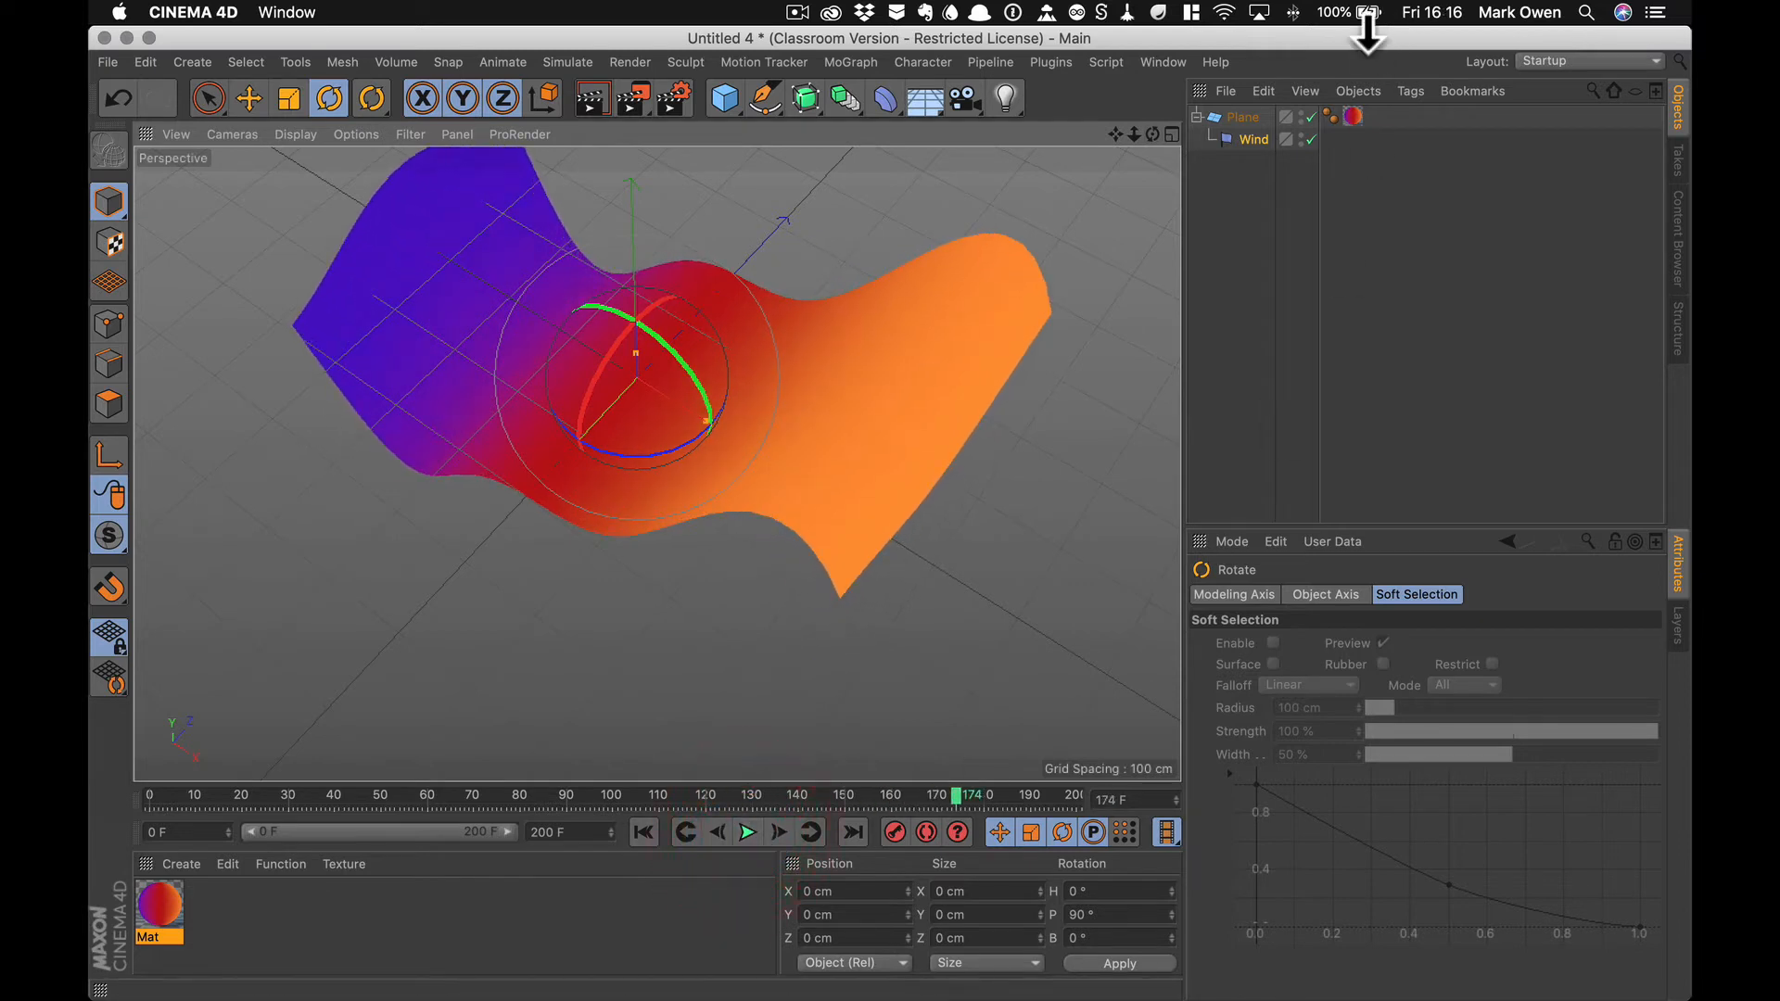
Step: Add a Background object to the scene and create a new material
{"action": "left_click", "coordinate": [926, 92]}
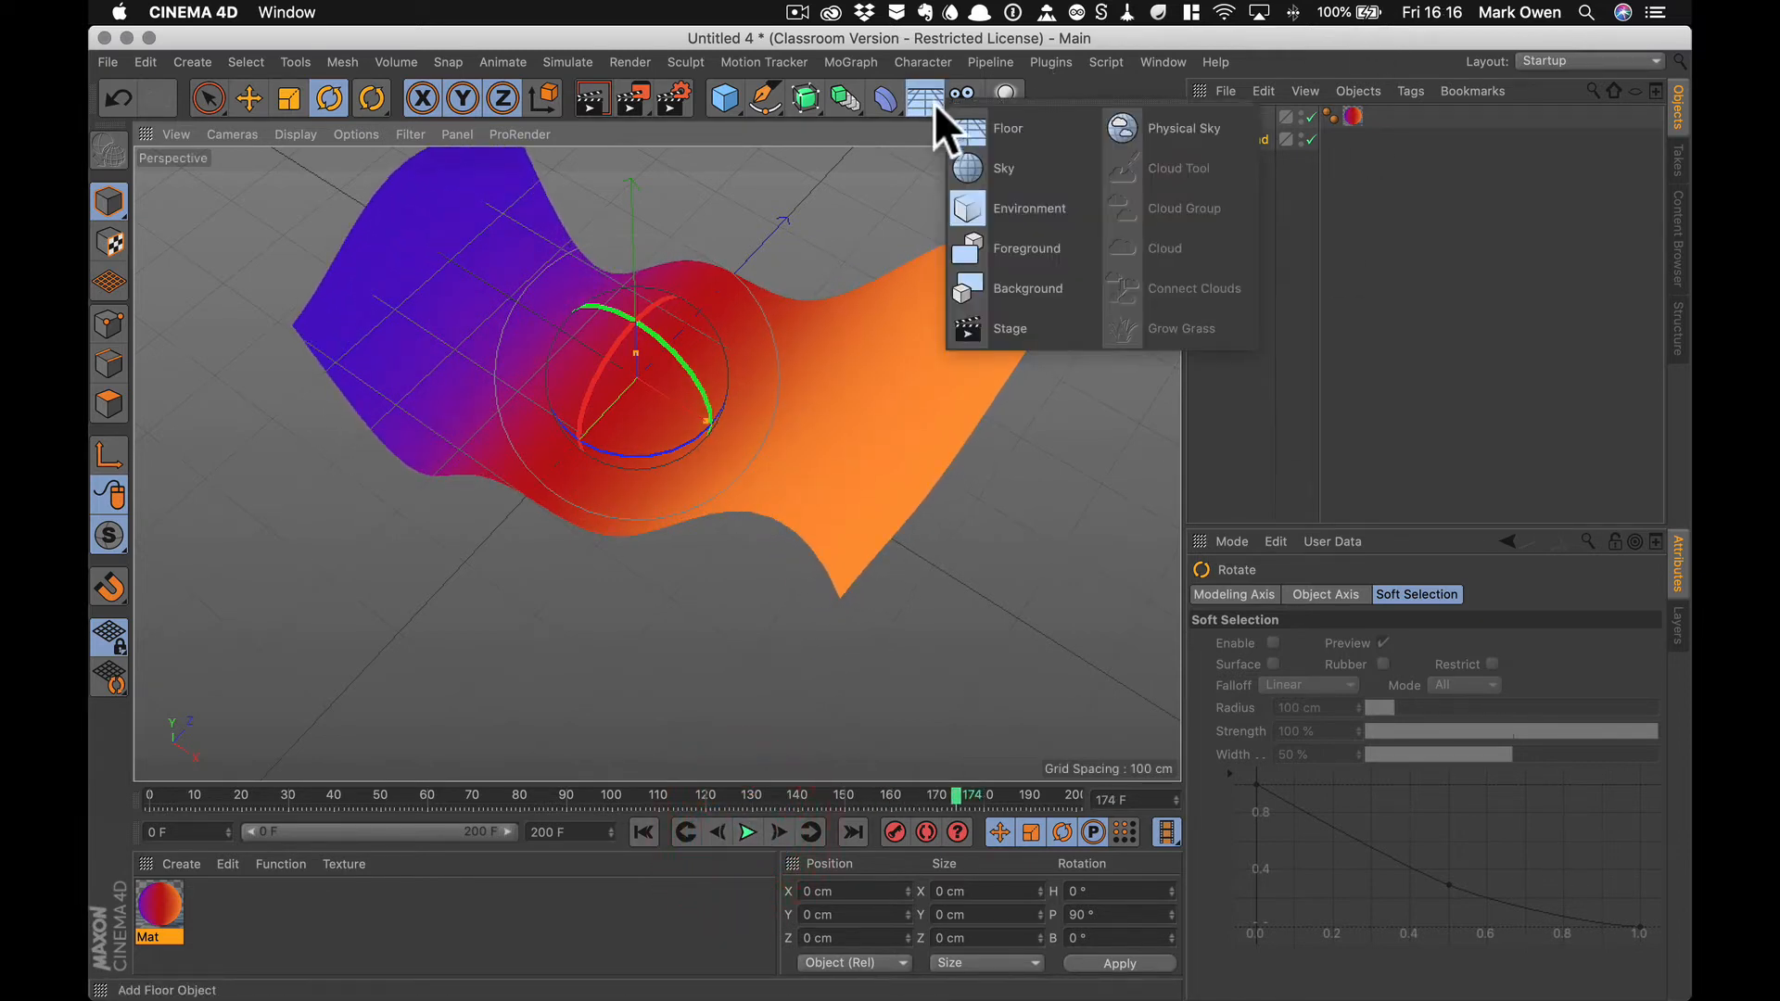
{"action": "left_click", "coordinate": [1021, 287]}
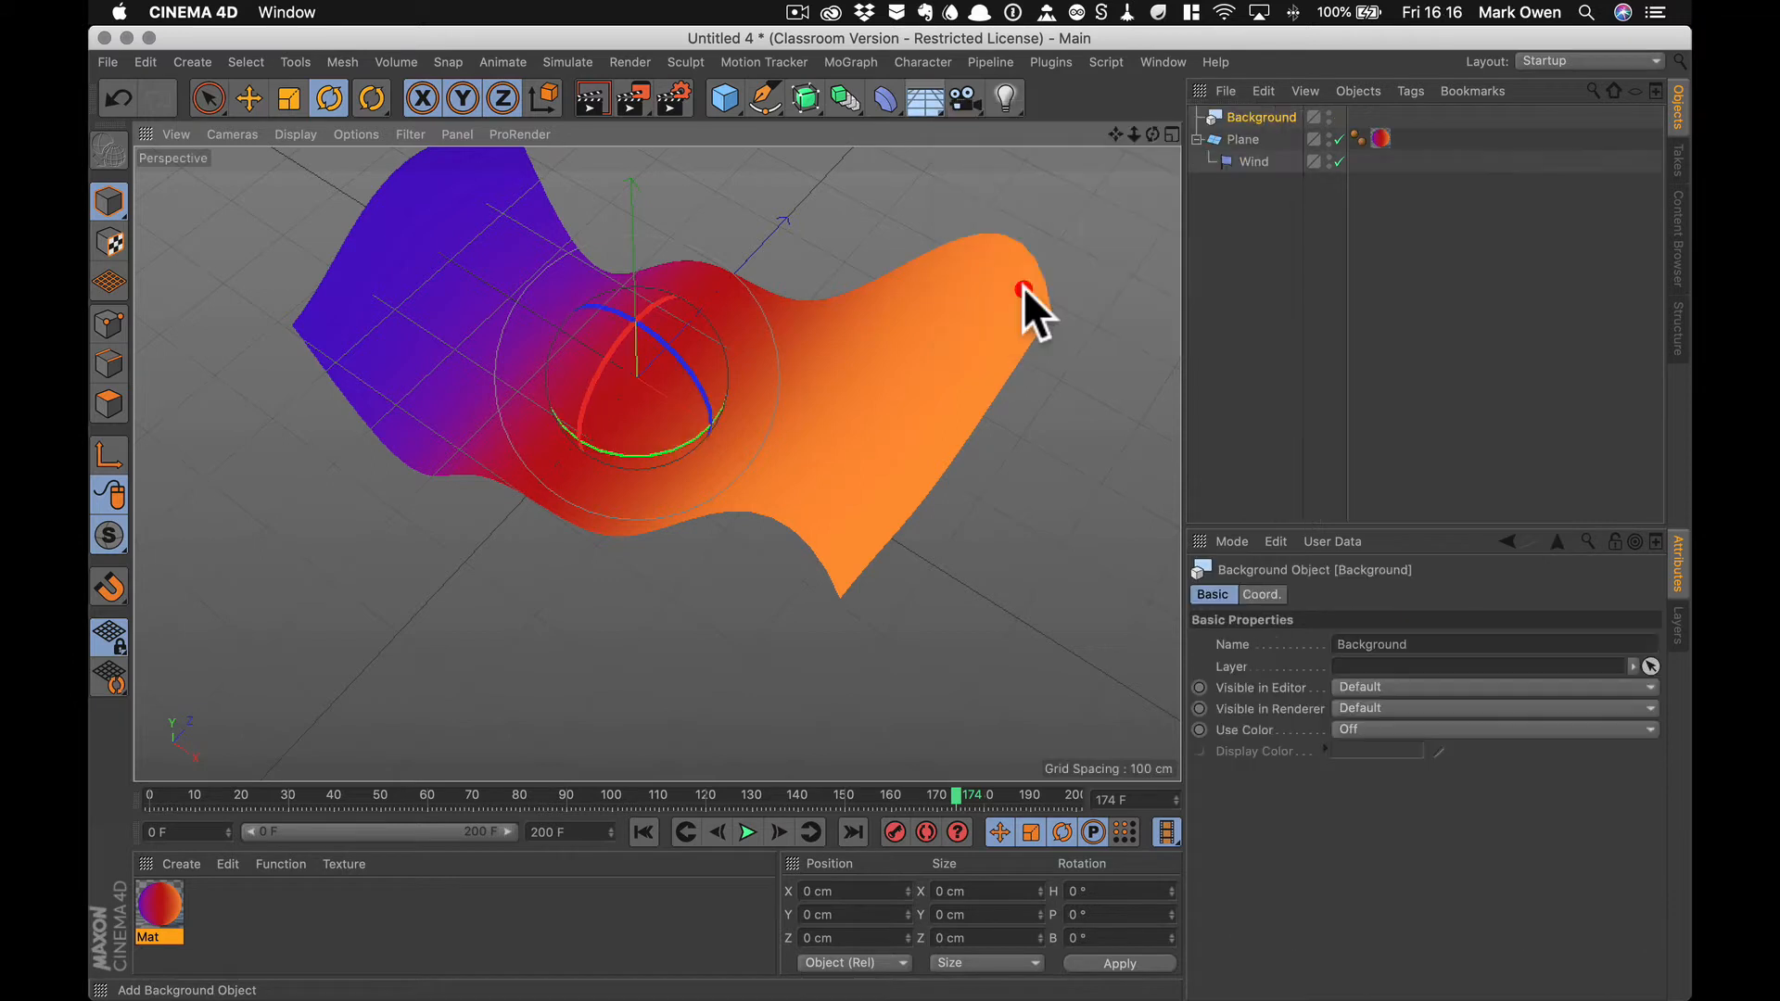
{"action": "double_click", "coordinate": [208, 904]}
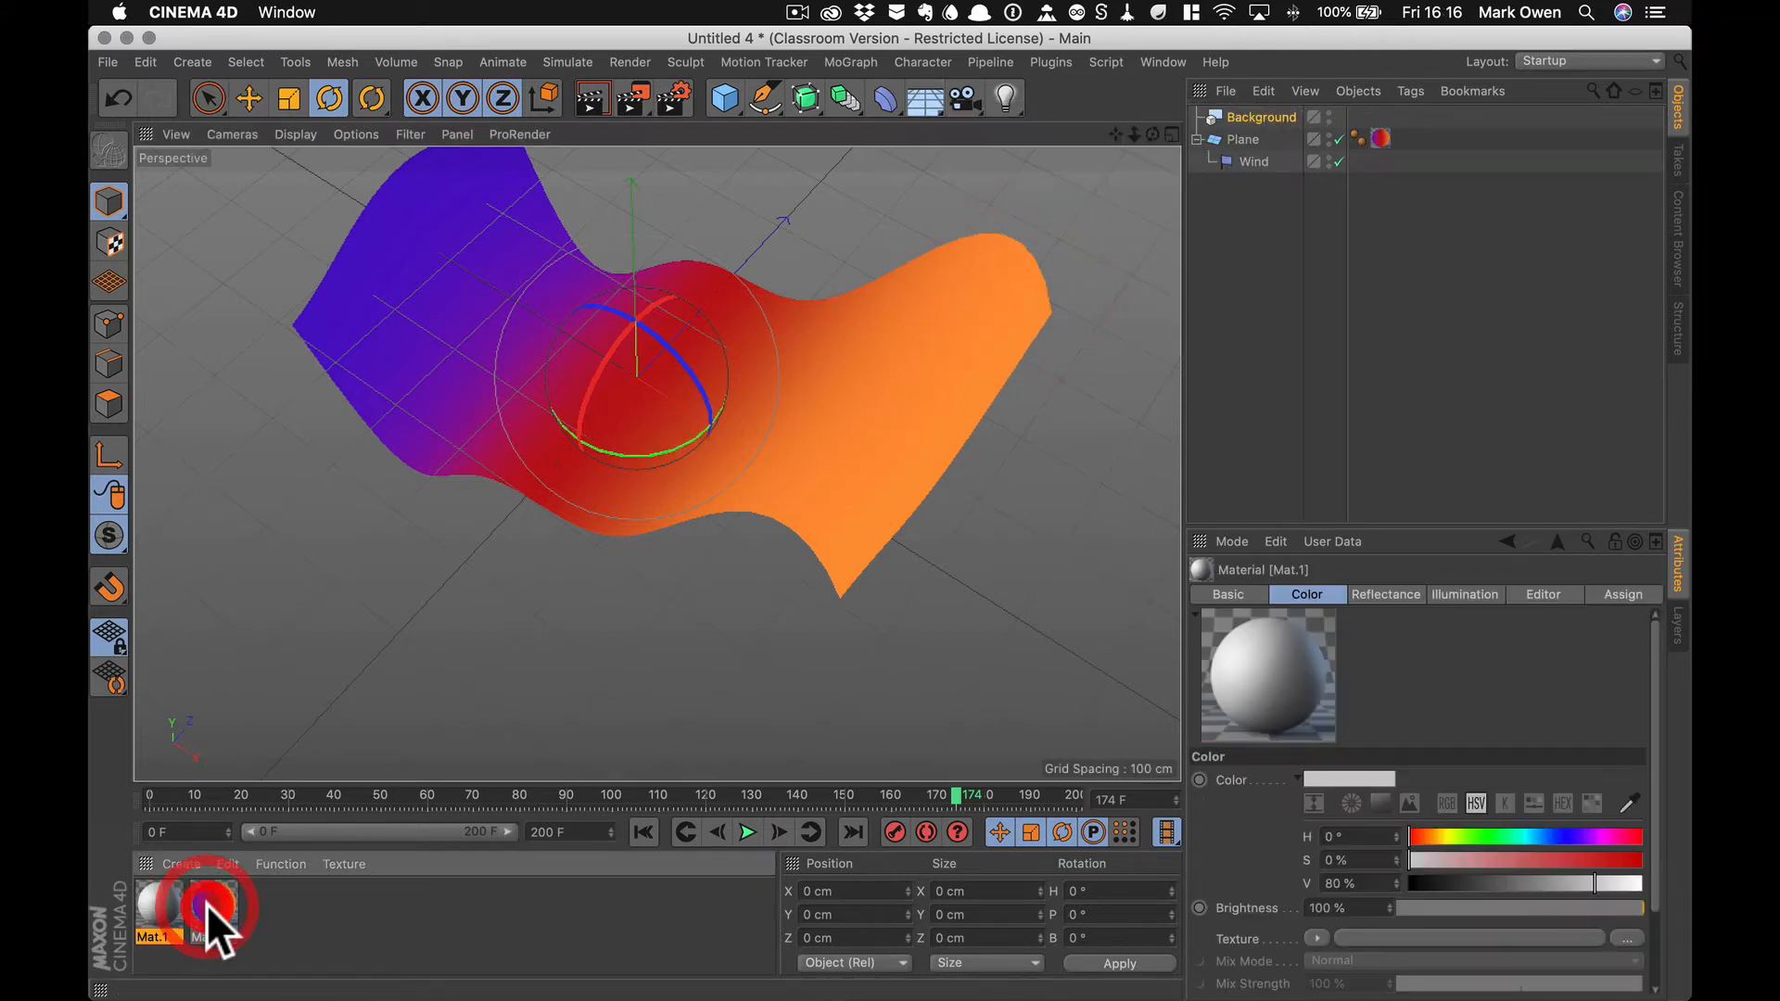
Step: Open the new material and sample the plane's blue-violet end as its Luminance colour, H 261.29°, S 93.467%, V 78.039%
{"action": "double_click", "coordinate": [158, 899]}
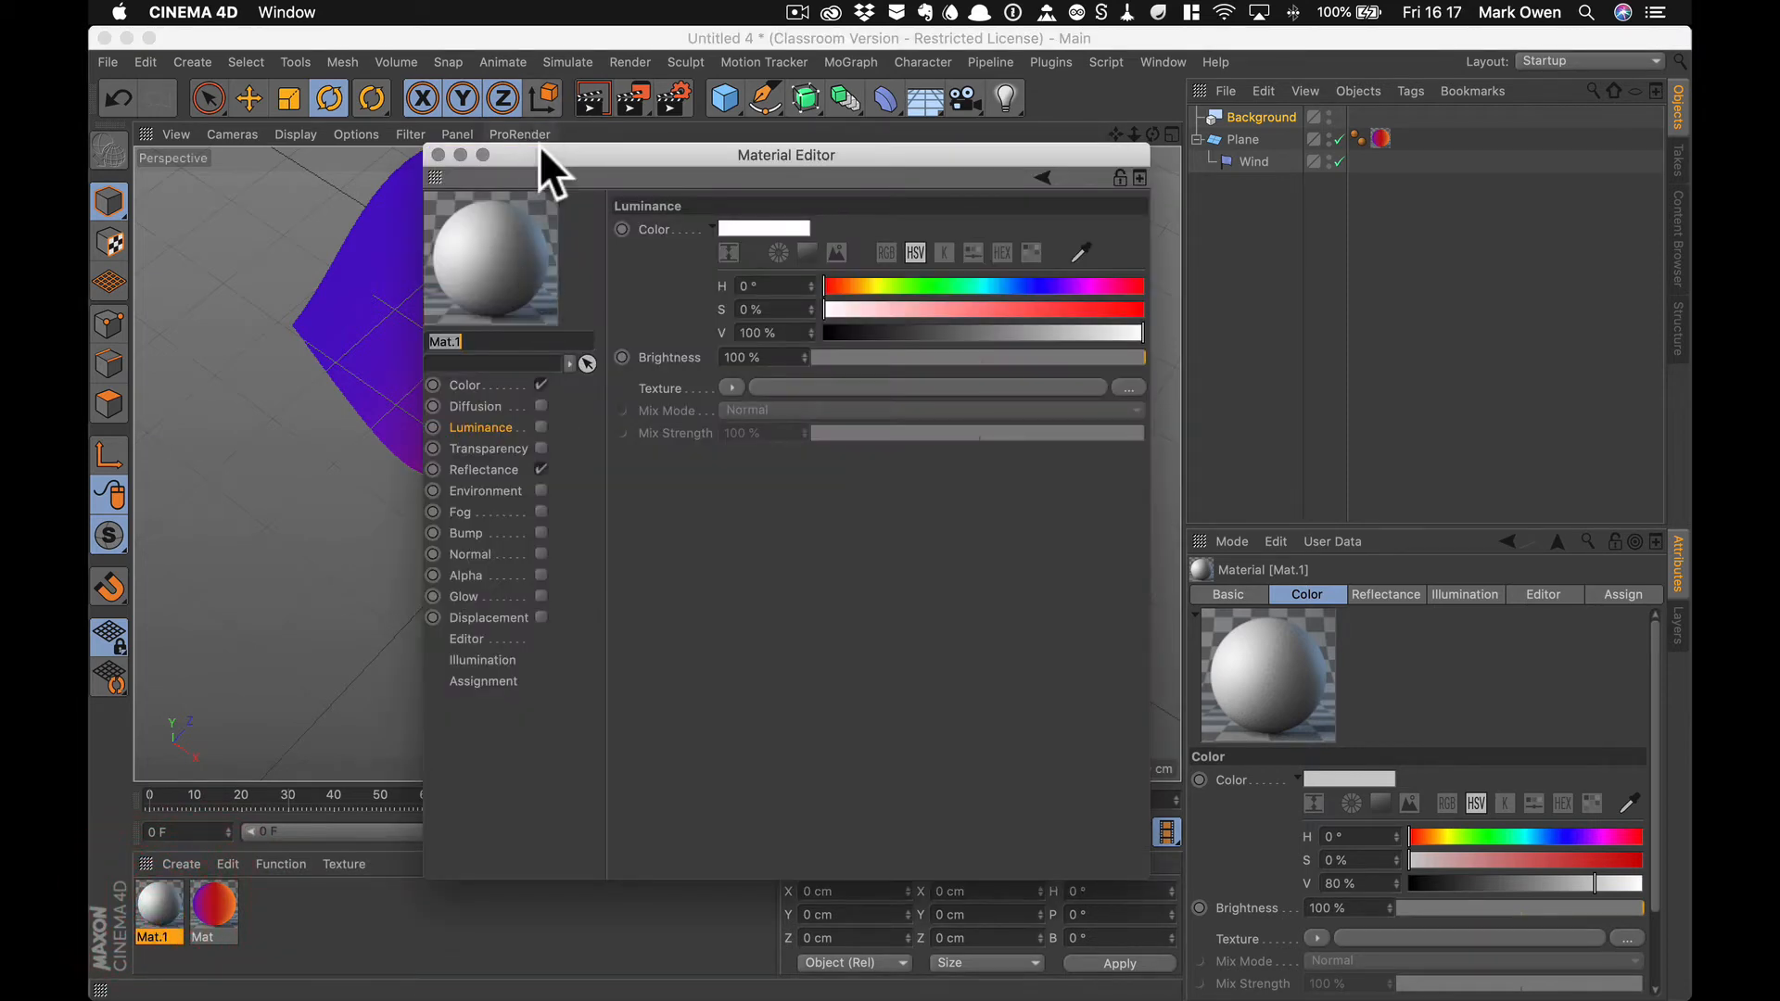
{"action": "left_click_drag", "start_coordinate": [541, 148], "coordinate": [990, 276]}
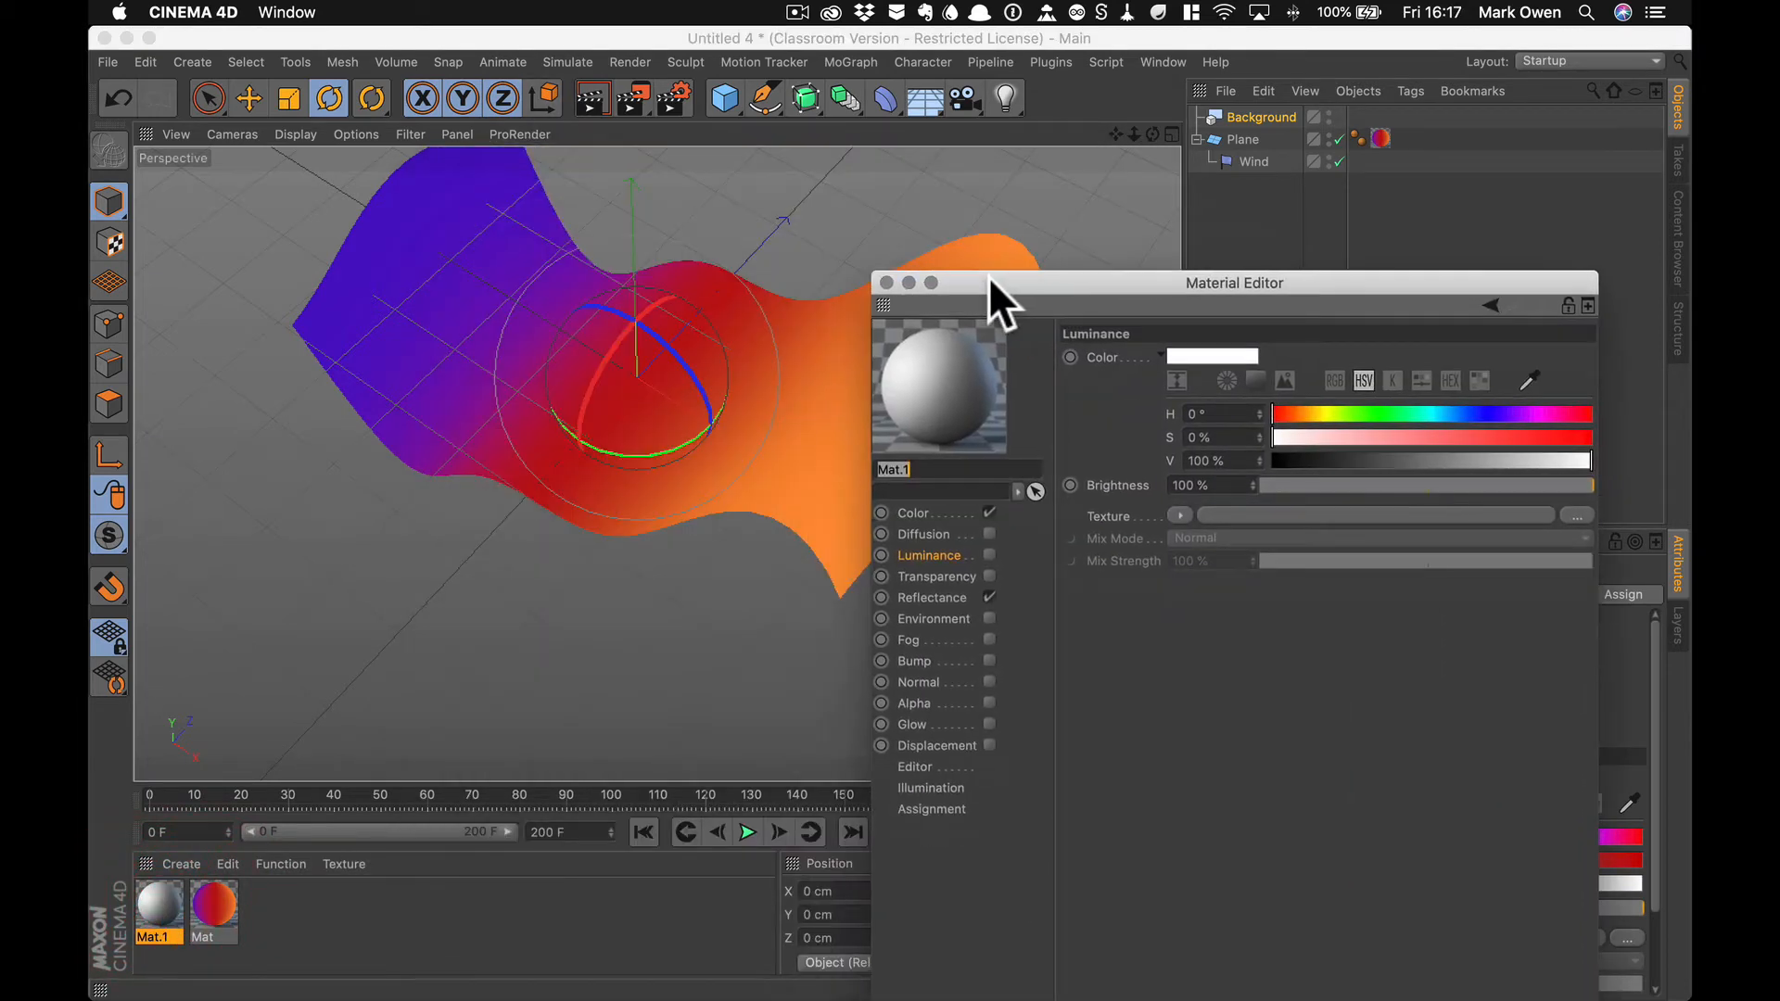
{"action": "left_click", "coordinate": [1528, 381]}
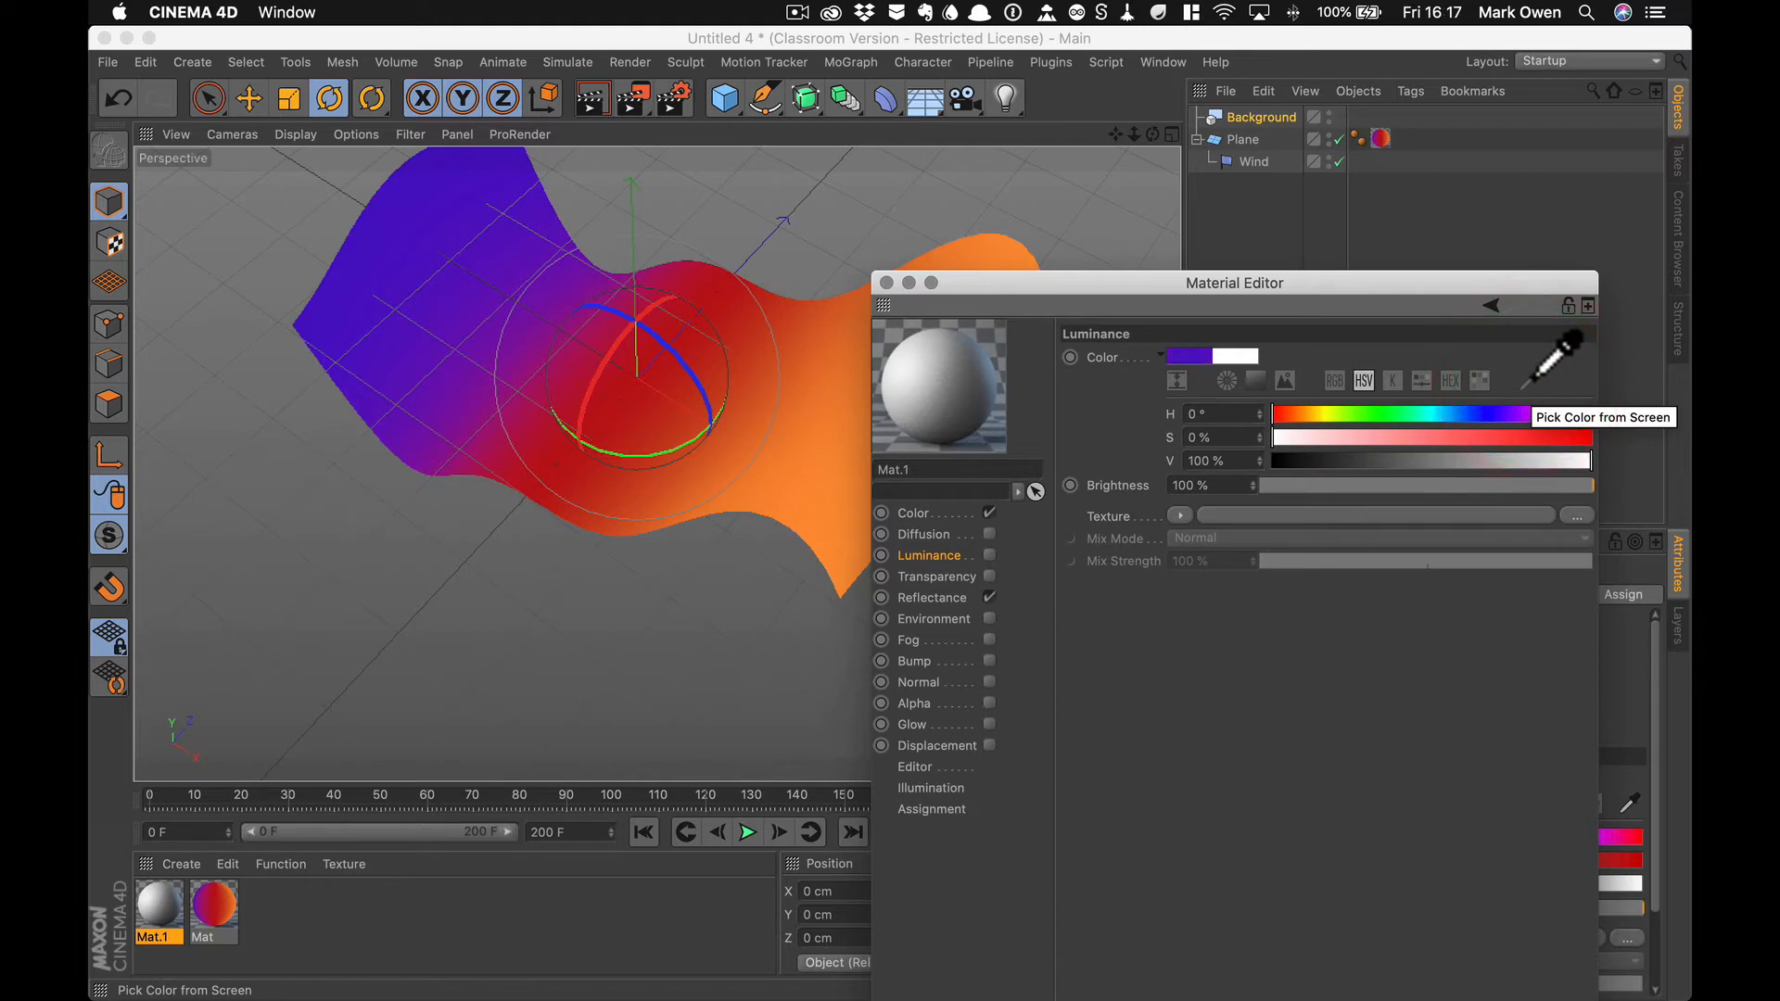
{"action": "left_click", "coordinate": [386, 192]}
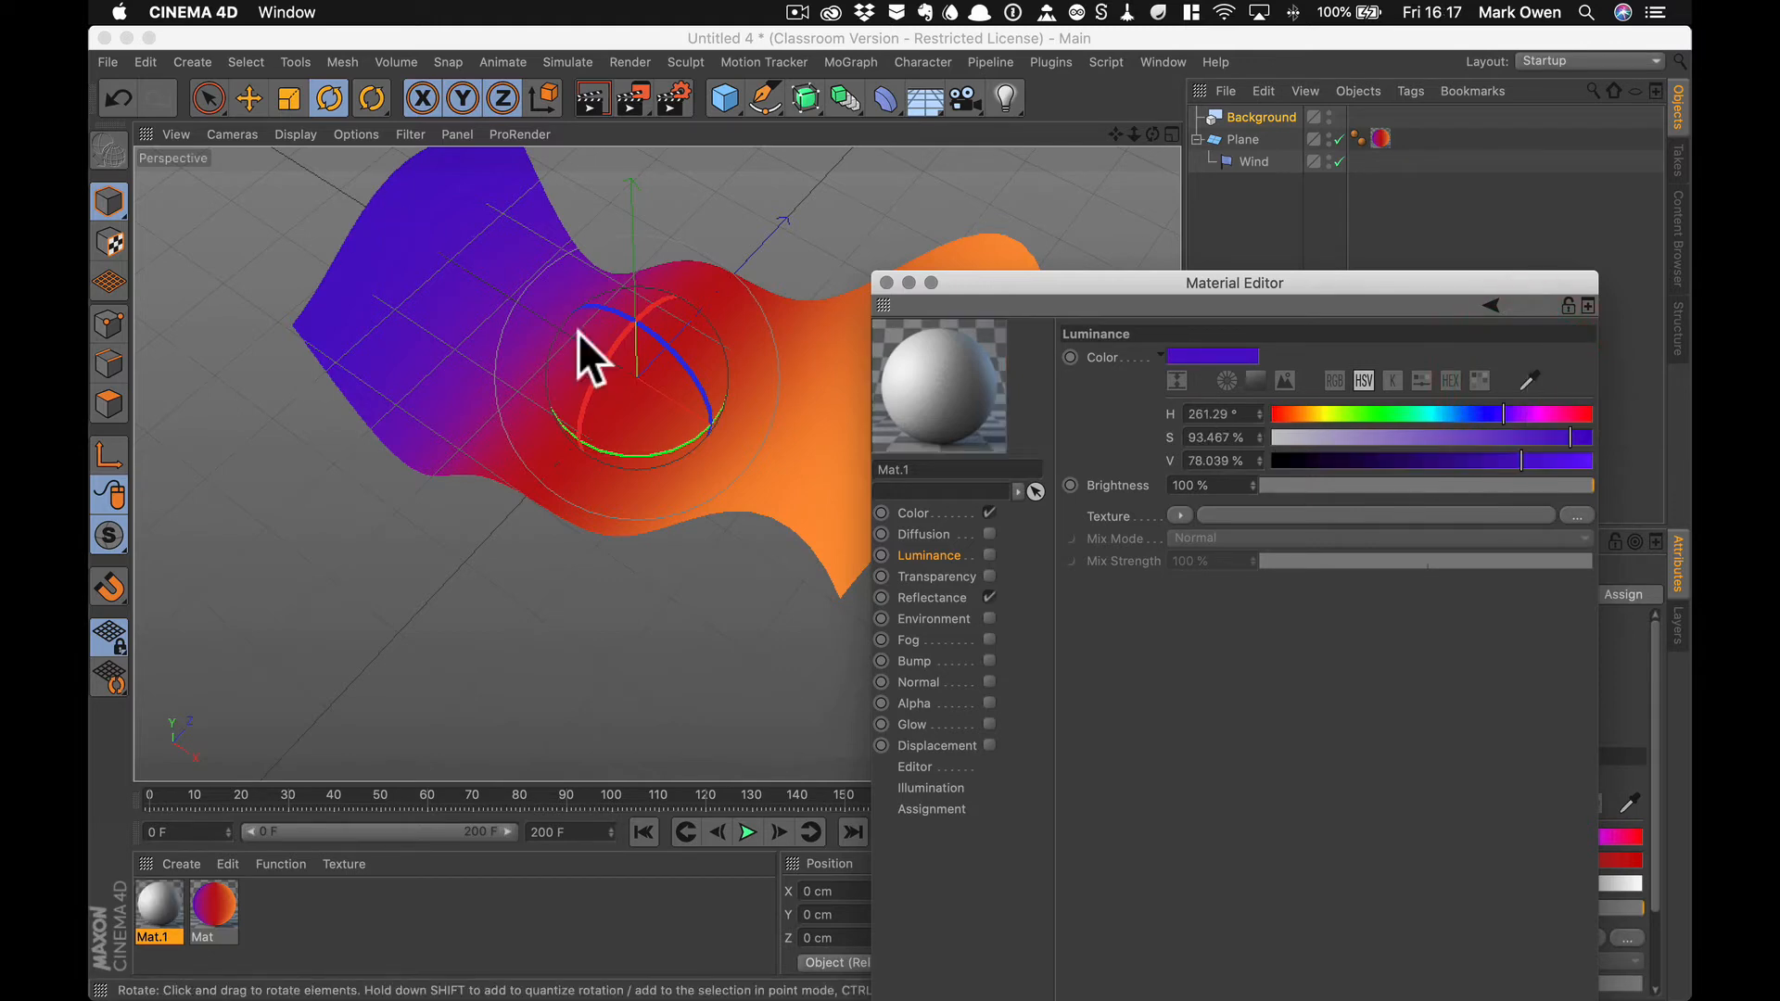
Step: Turn off the new material's Reflectance and Color channels
{"action": "left_click", "coordinate": [943, 512]}
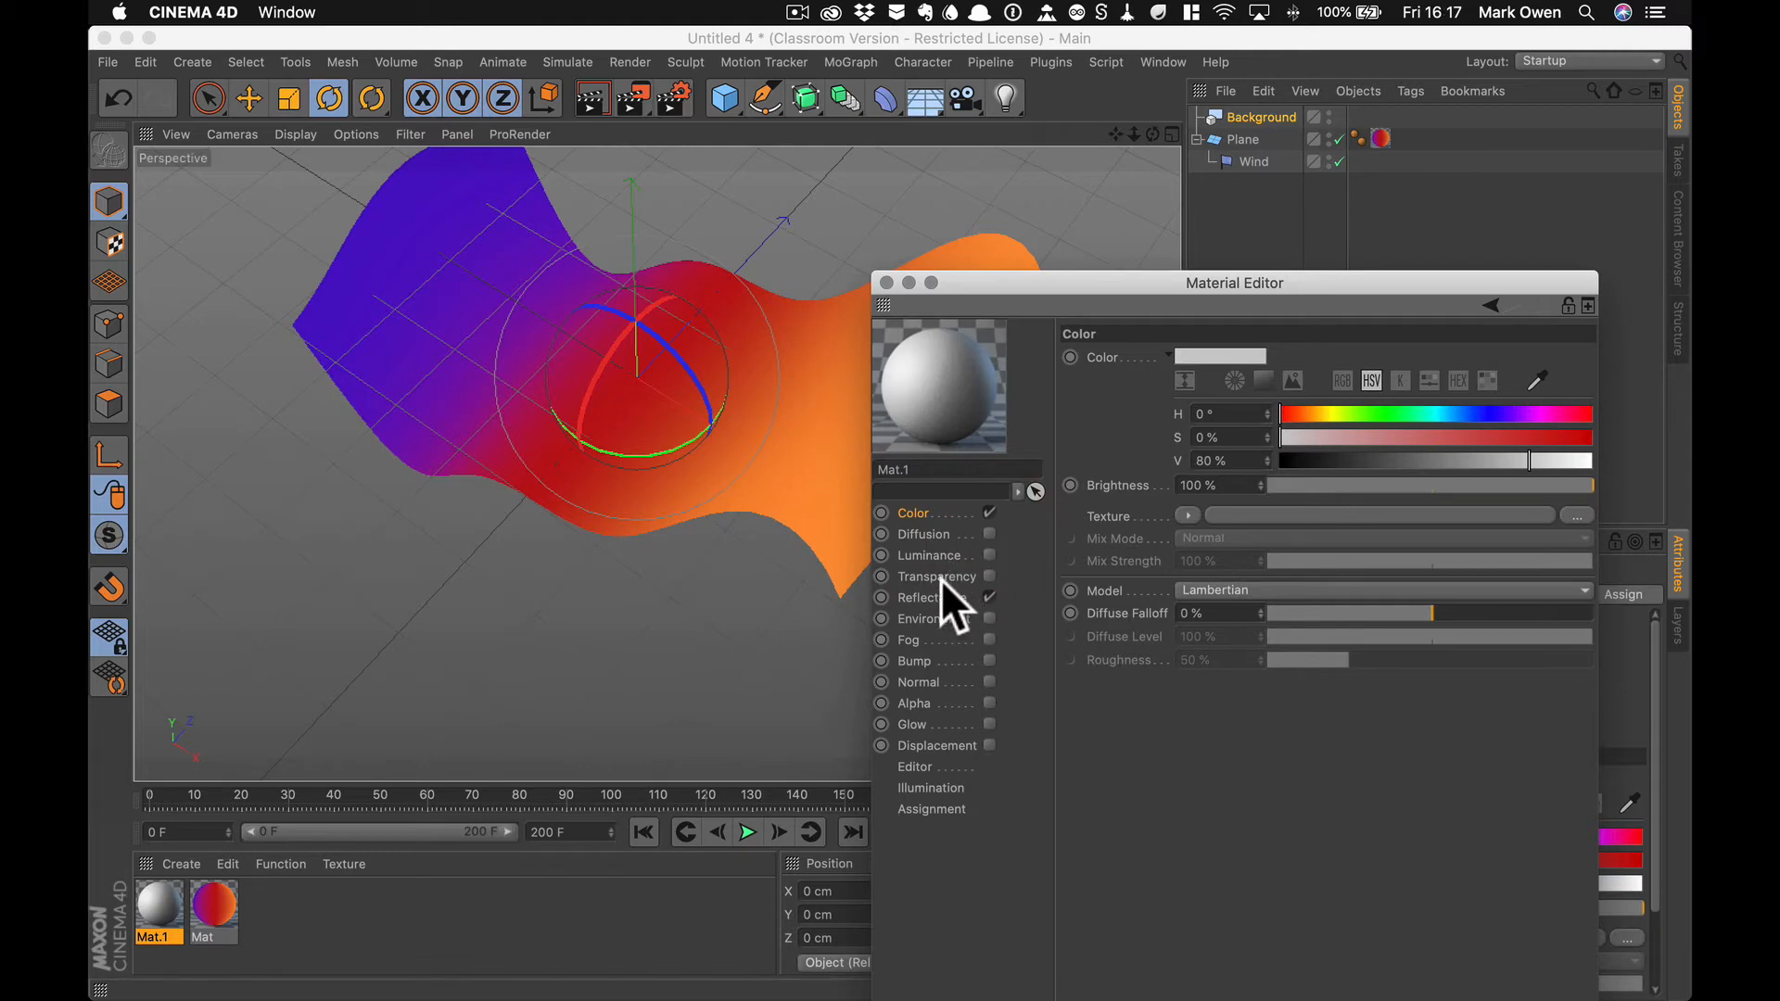
{"action": "left_click", "coordinate": [988, 597]}
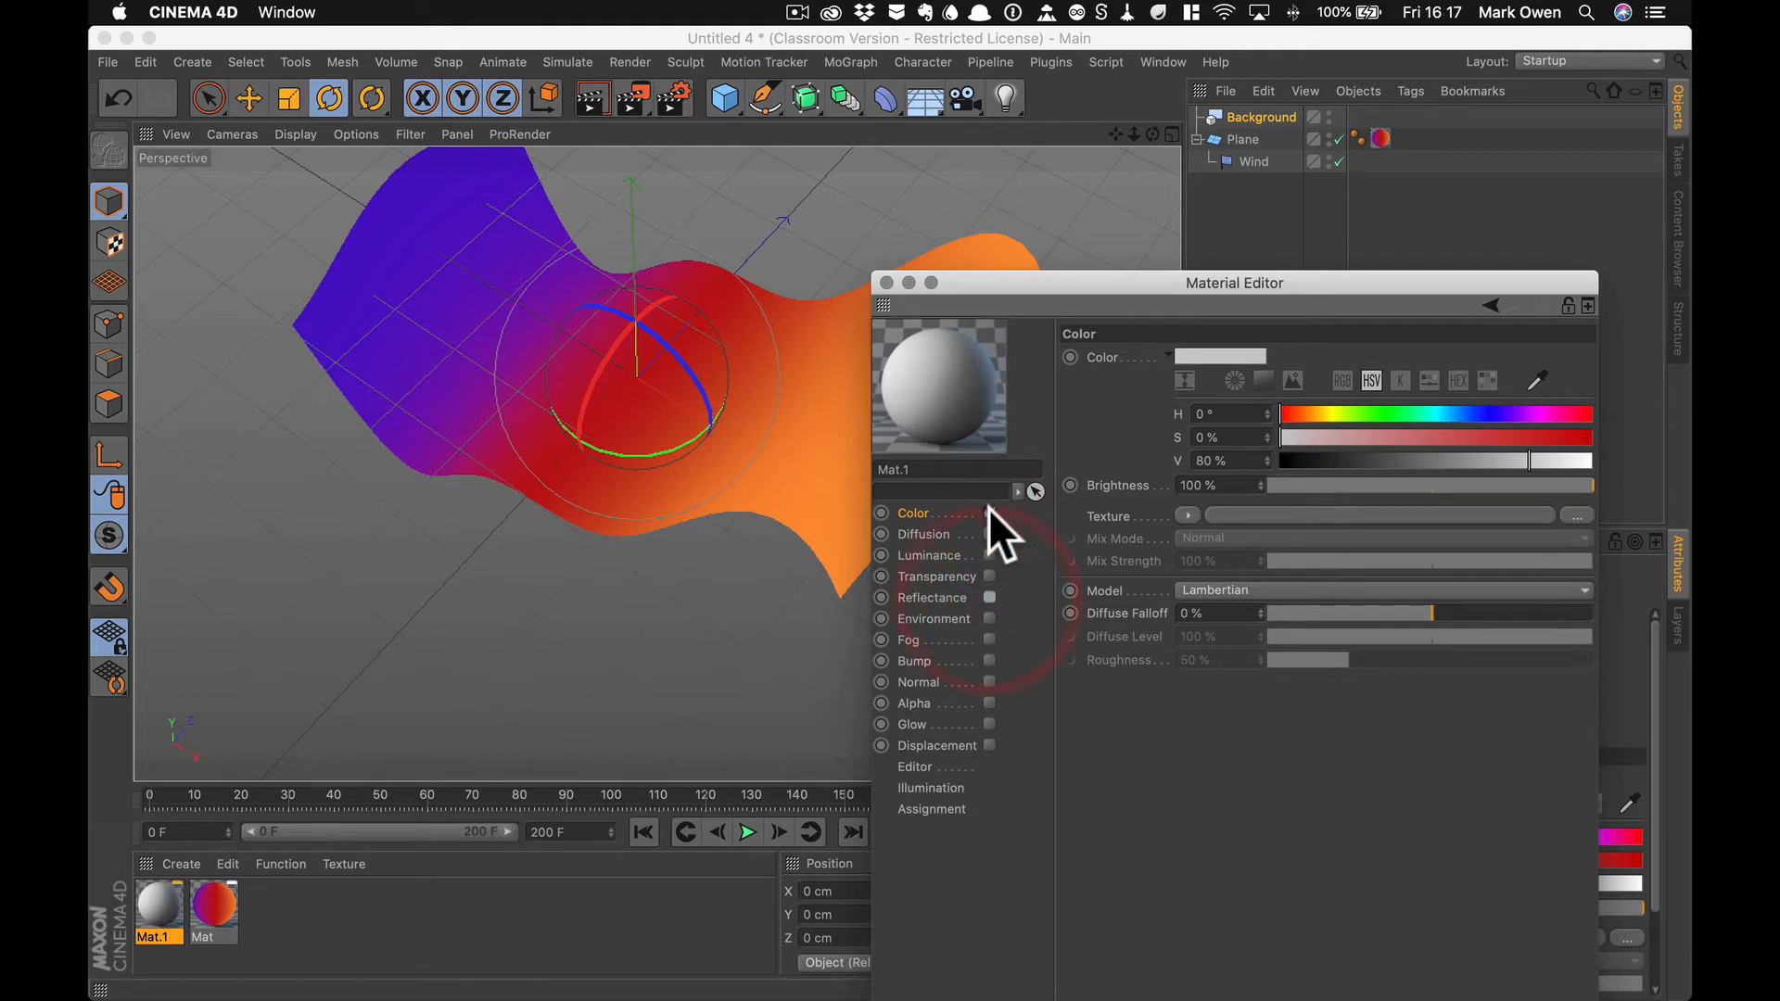
{"action": "left_click", "coordinate": [989, 512]}
Step: Resample the Luminance colour from the plane's blue-violet area at H 260.645°, enable the Luminance channel, and close the editor
{"action": "left_click", "coordinate": [938, 554]}
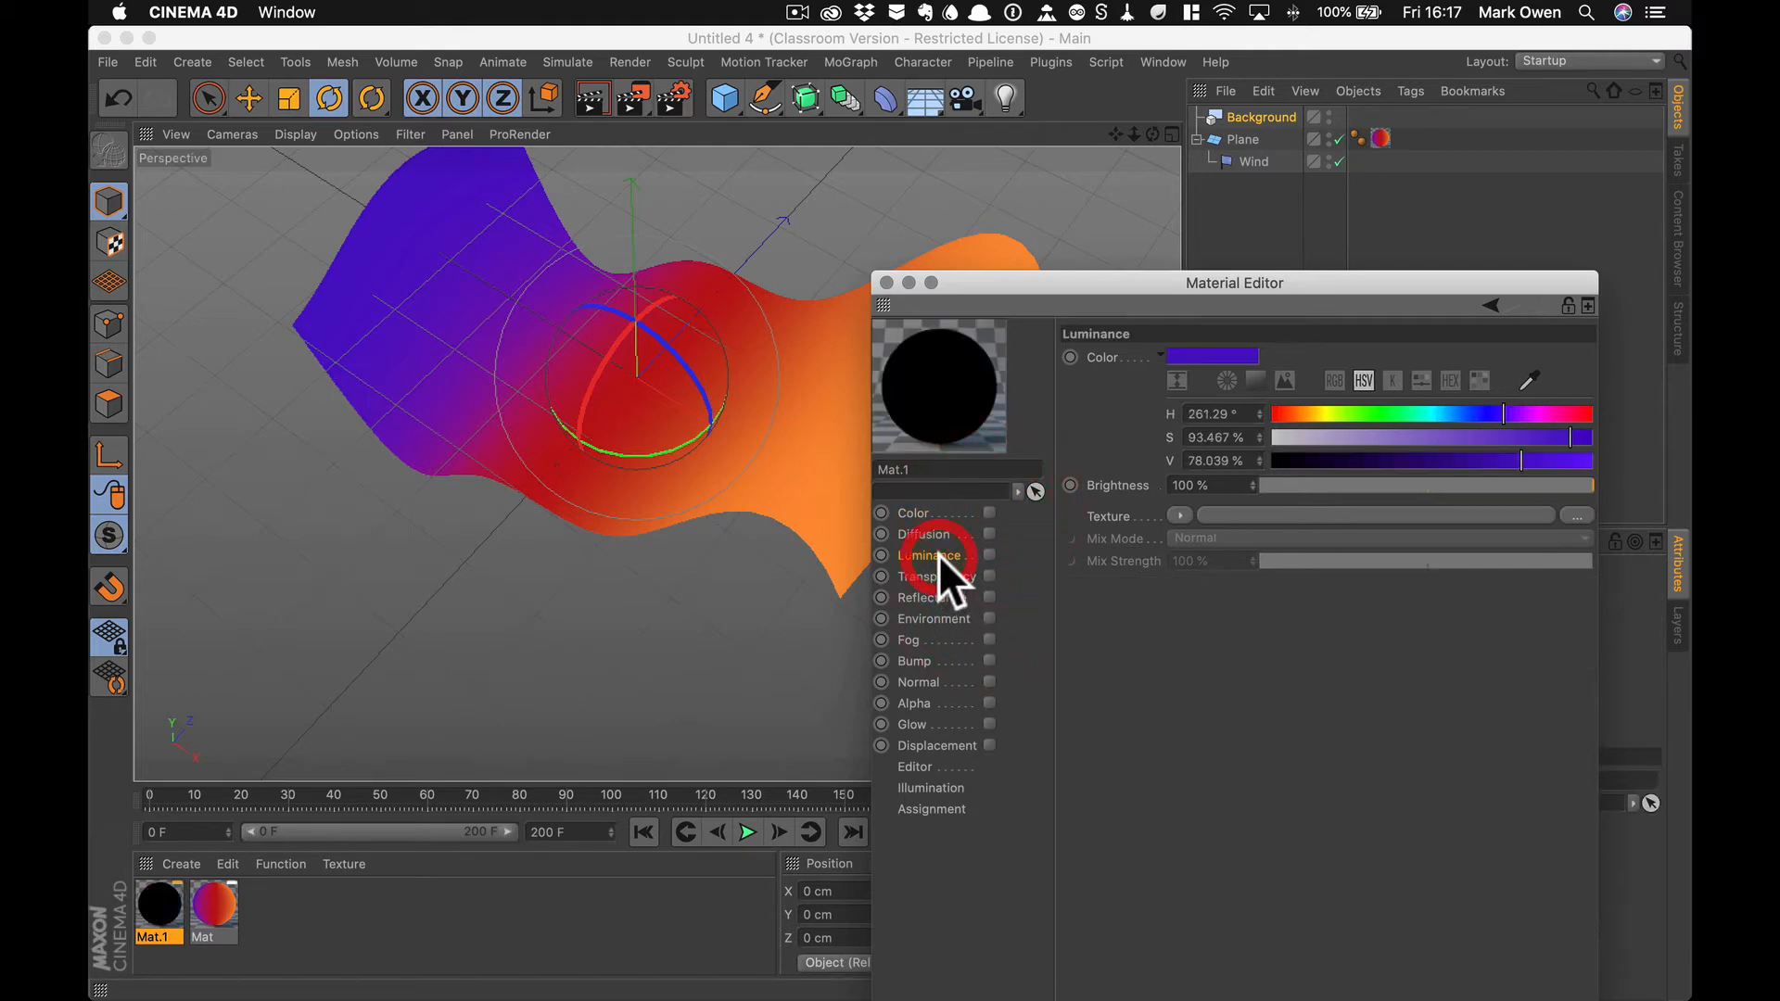
{"action": "left_click", "coordinate": [1529, 377]}
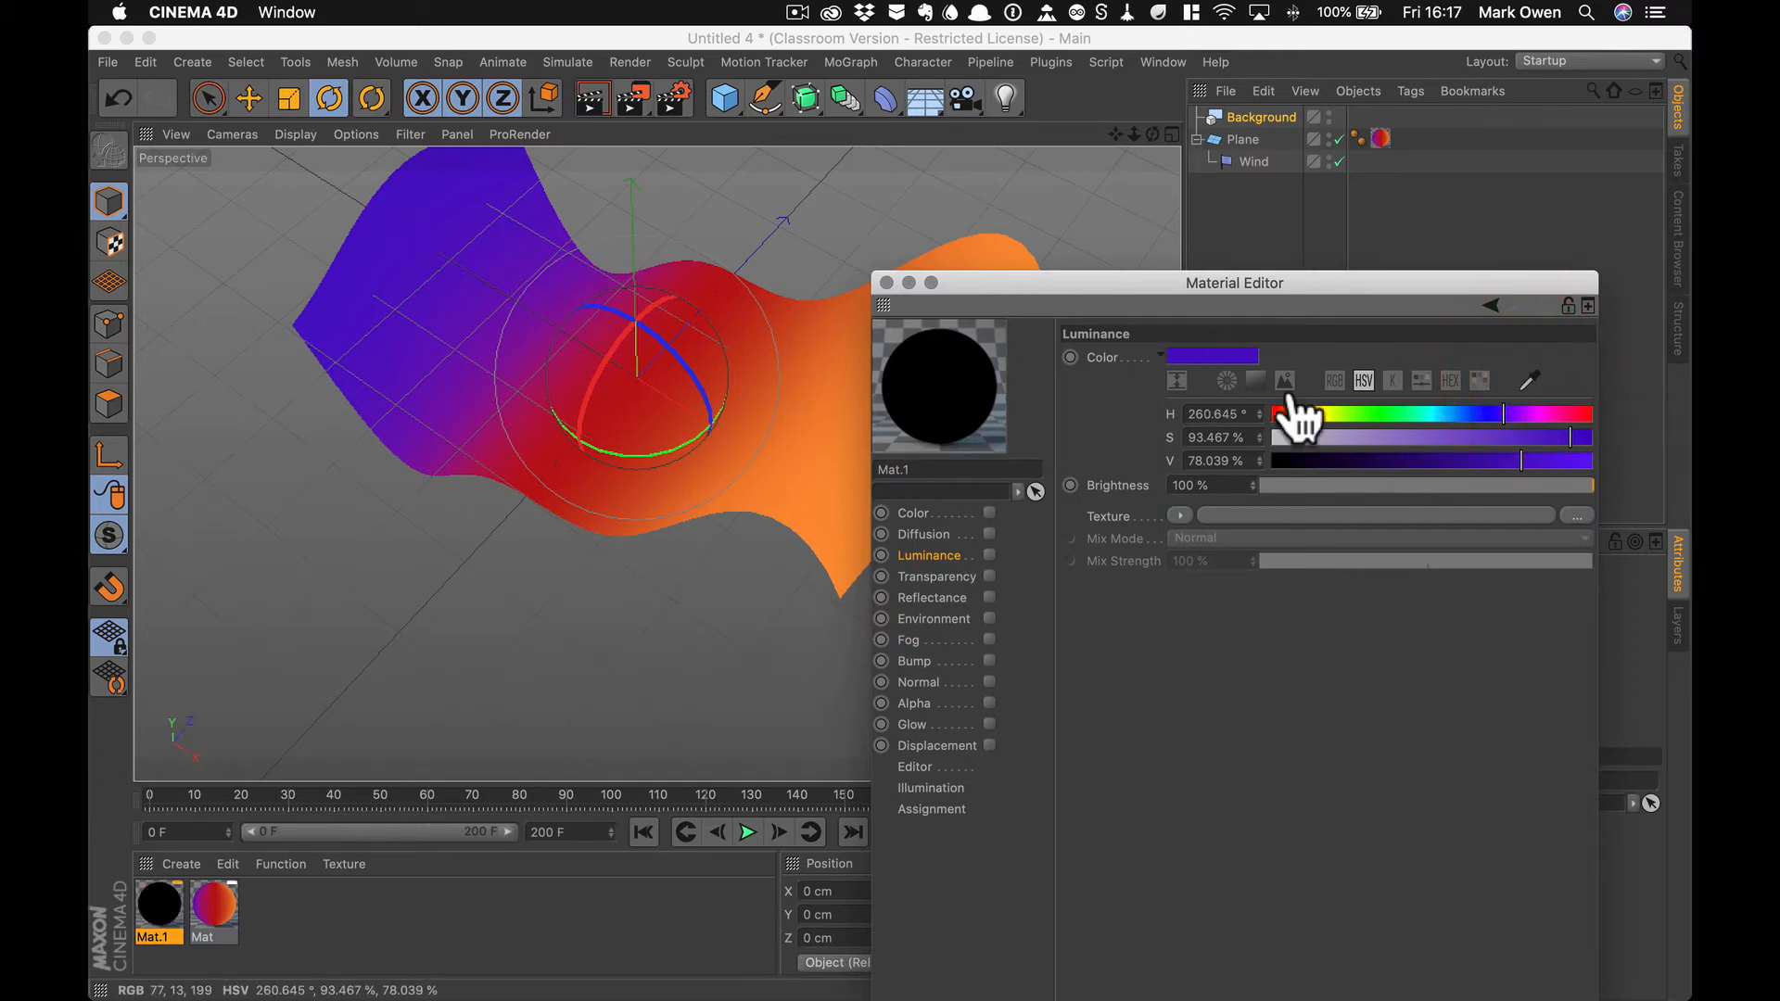
{"action": "left_click", "coordinate": [1209, 358]}
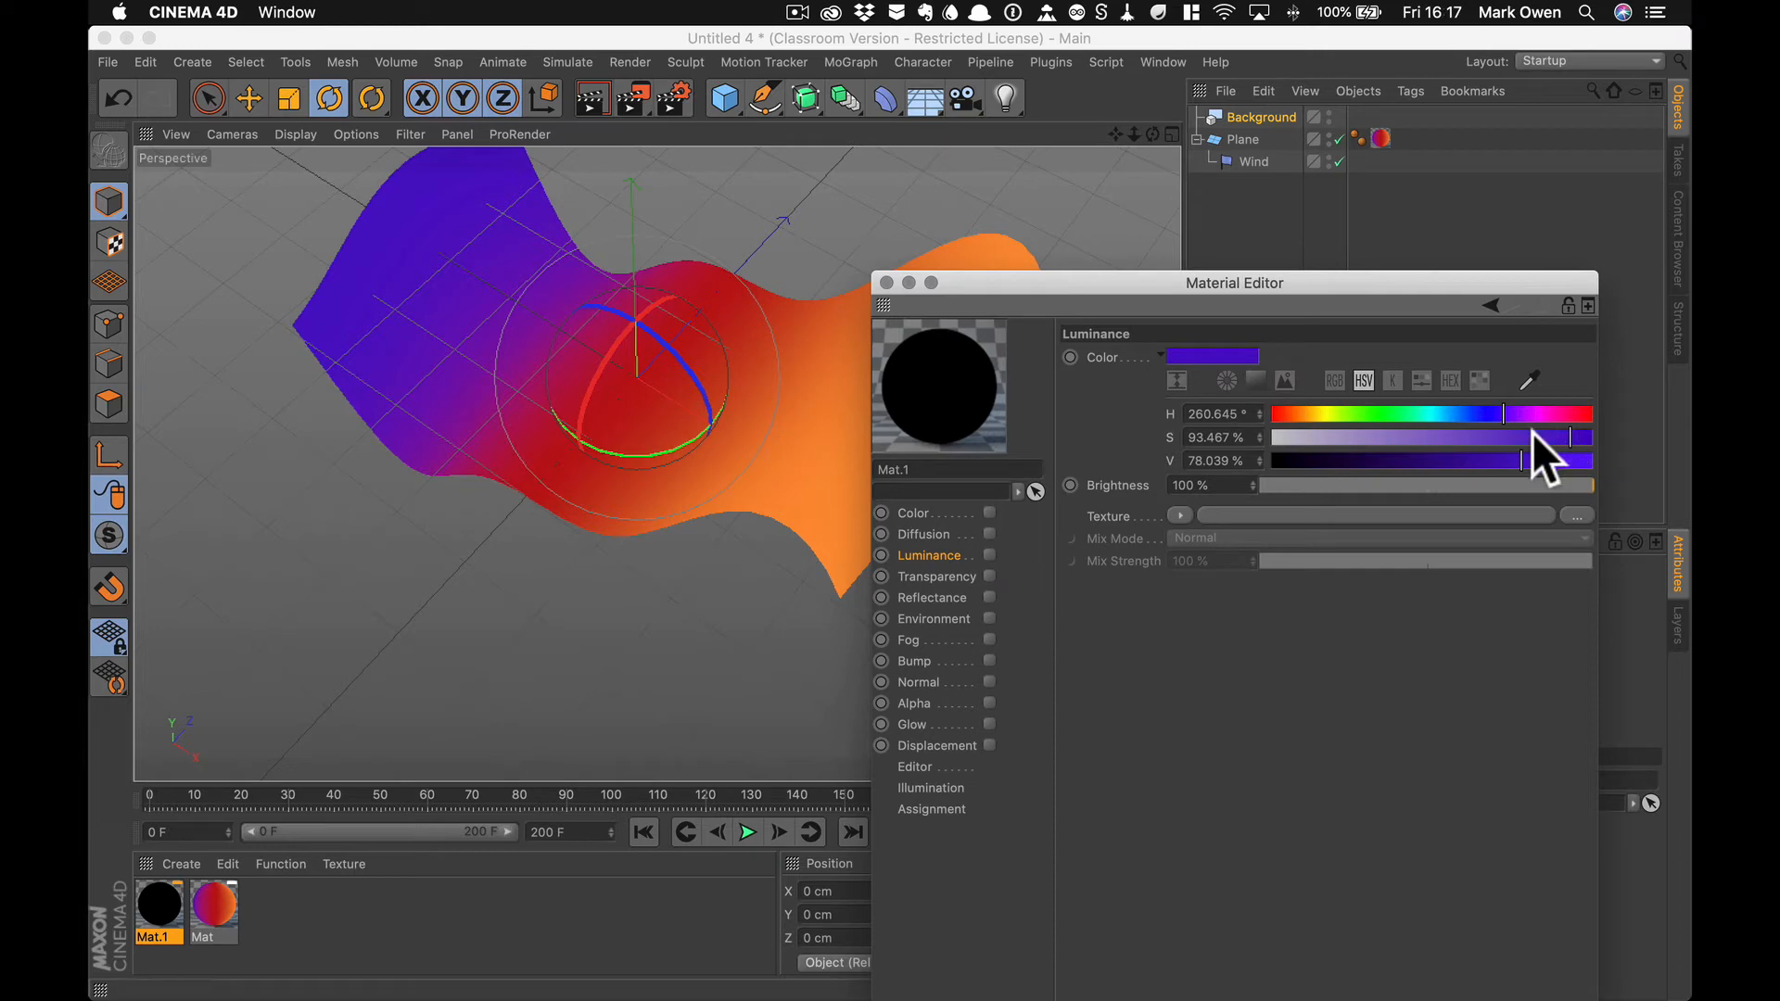
{"action": "left_click", "coordinate": [989, 556]}
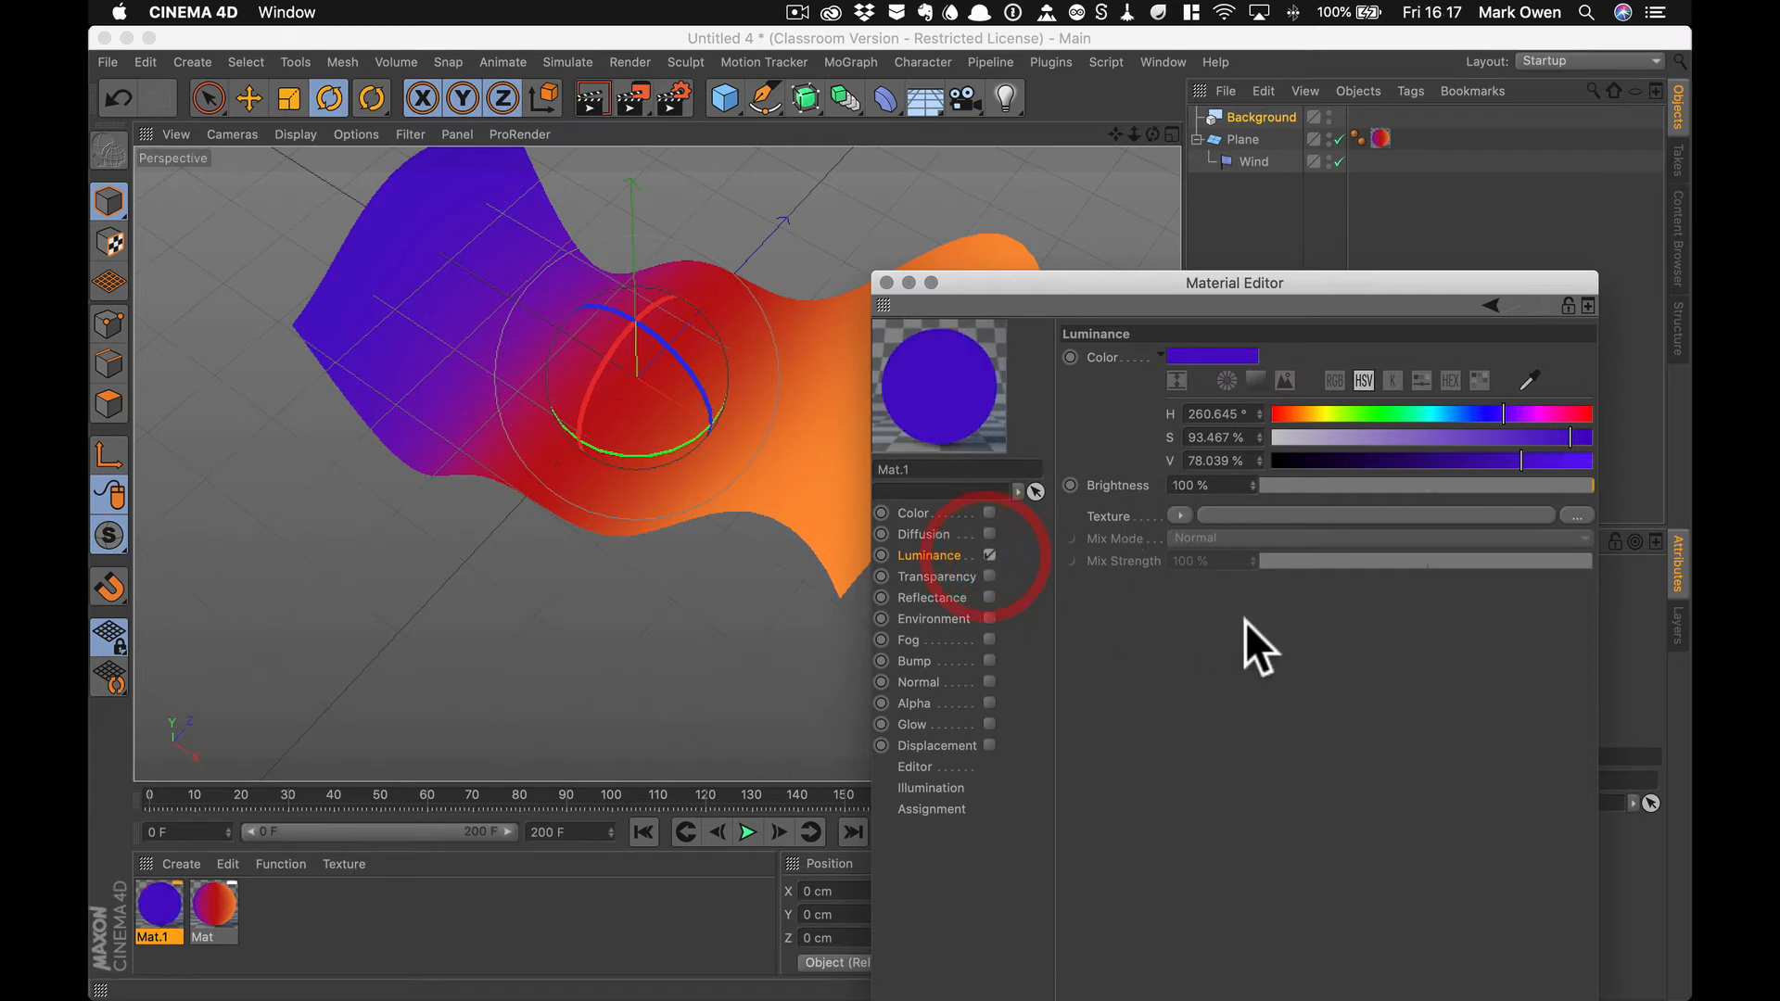
{"action": "left_click", "coordinate": [888, 283]}
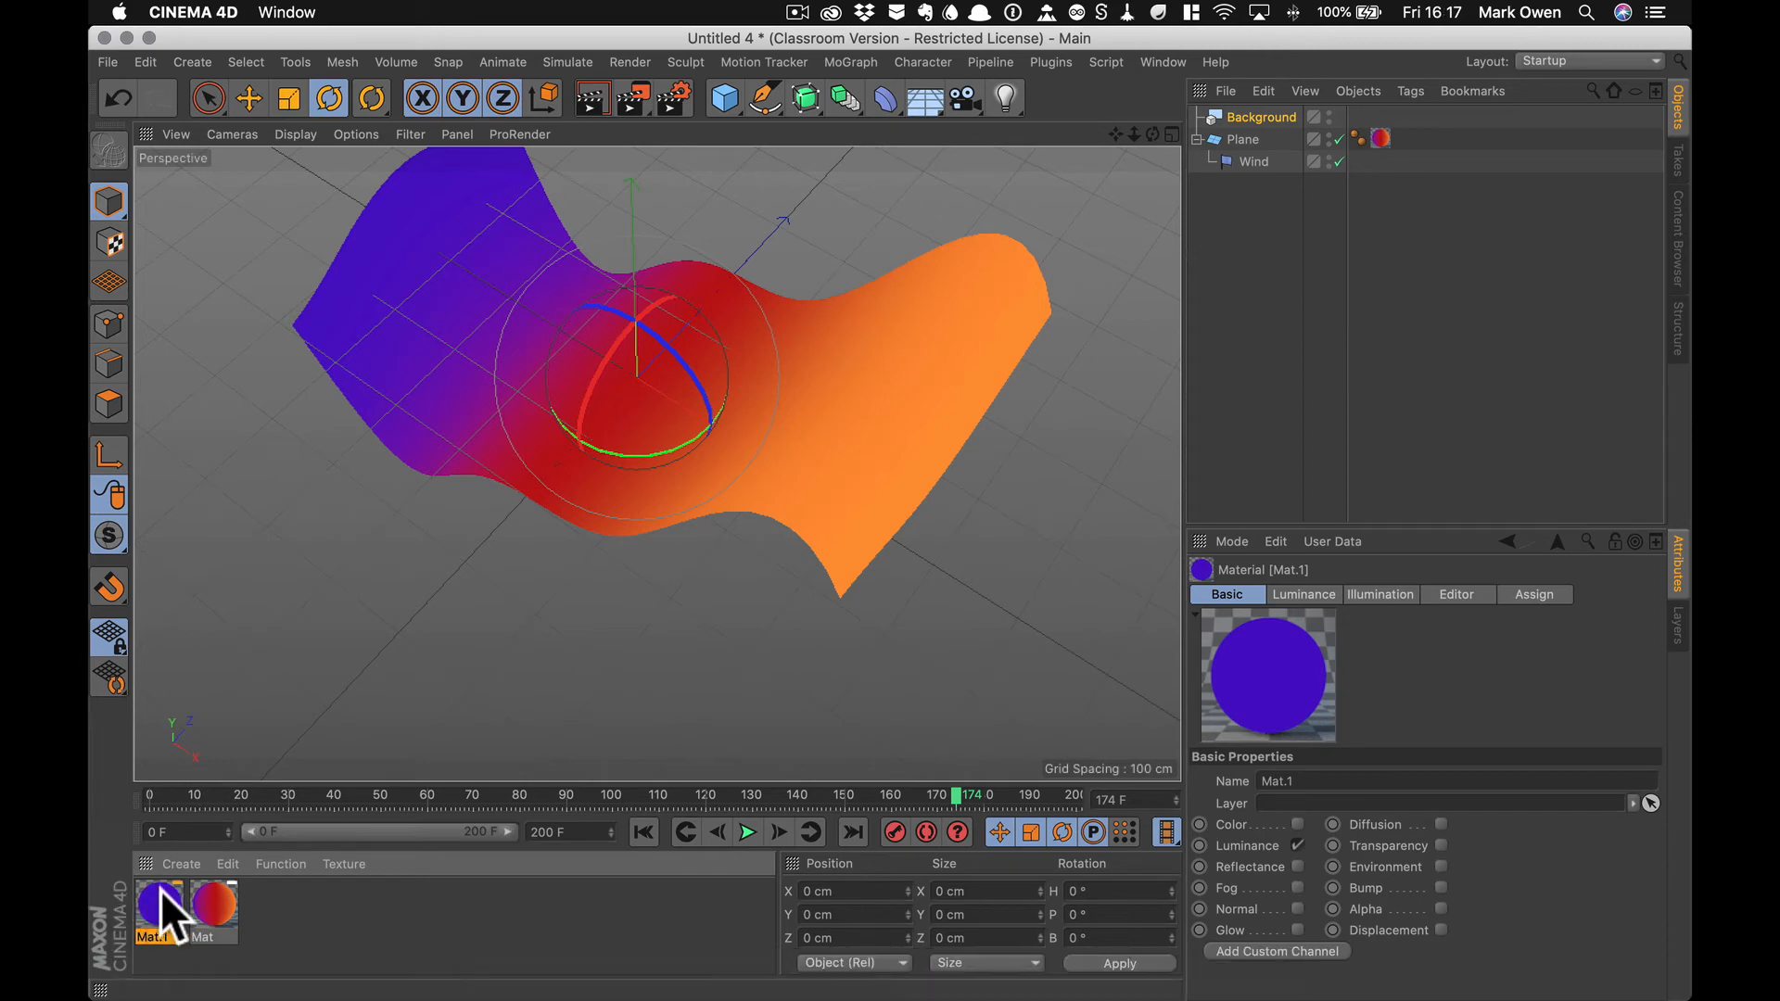
Step: Apply the blue-violet material to the Background object and render the viewport with the whole plane framed
{"action": "left_click_drag", "start_coordinate": [161, 890], "coordinate": [1265, 111]}
{"action": "left_click_drag", "start_coordinate": [1266, 111], "coordinate": [1266, 113]}
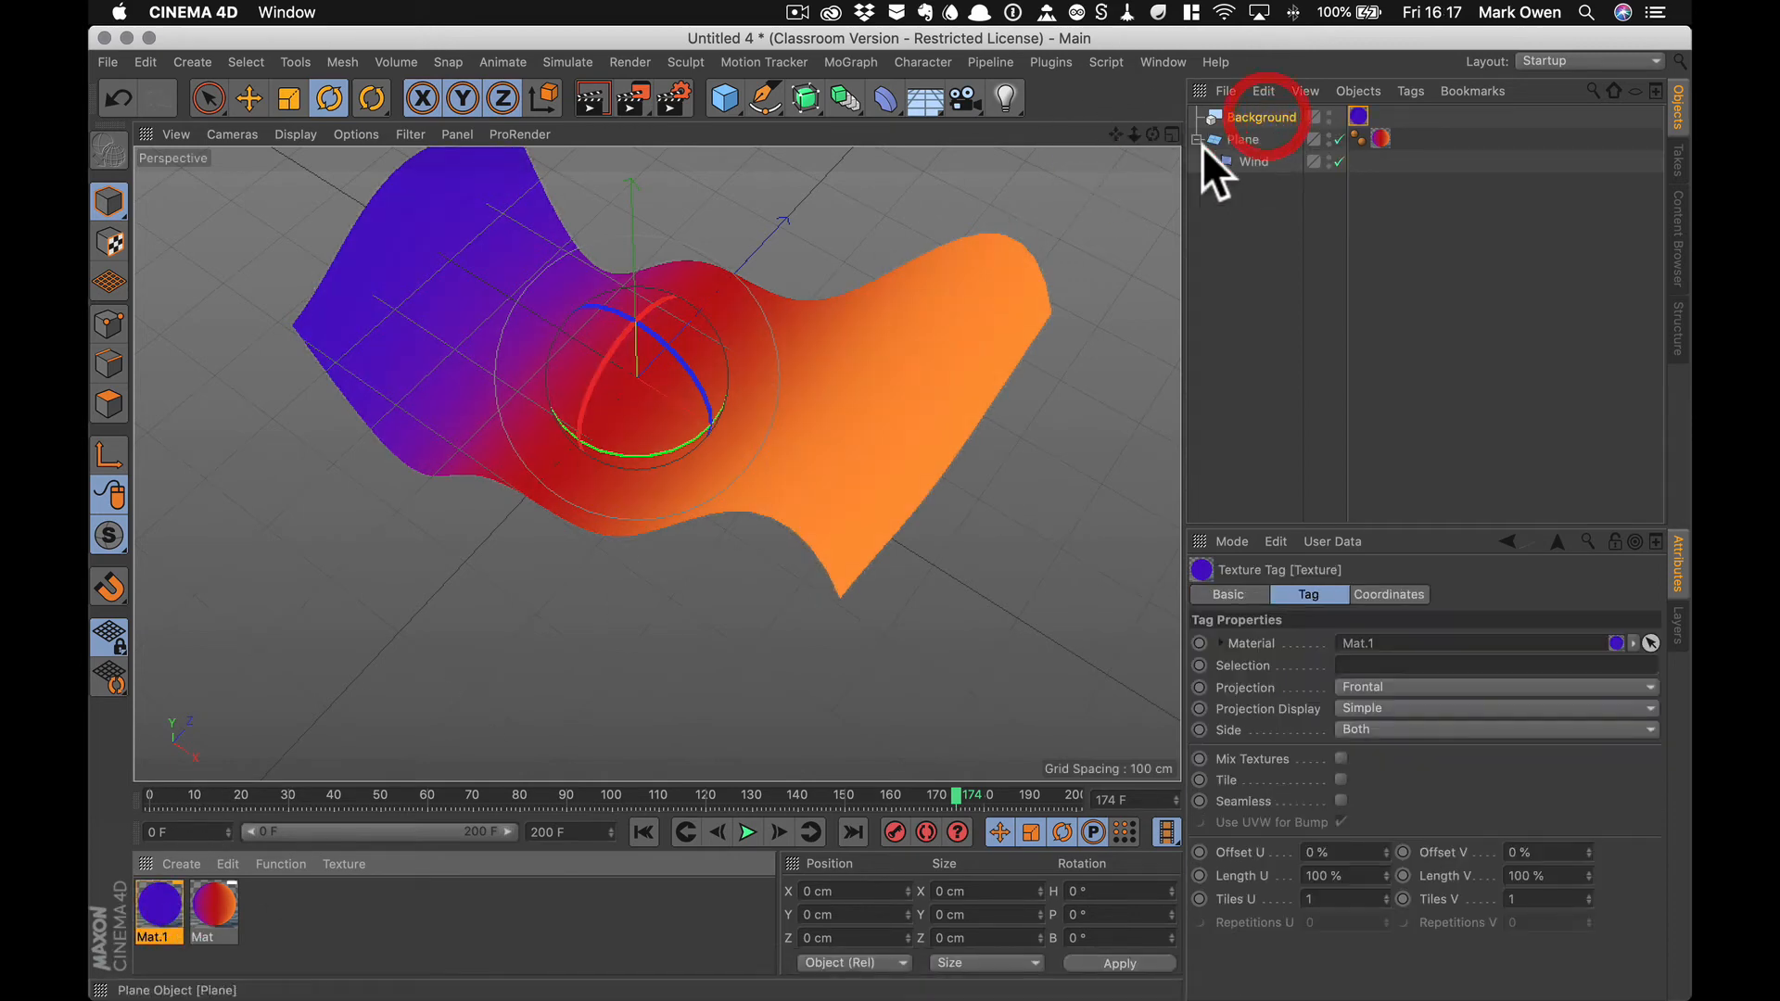
{"action": "left_click_drag", "start_coordinate": [1120, 128], "coordinate": [1115, 196]}
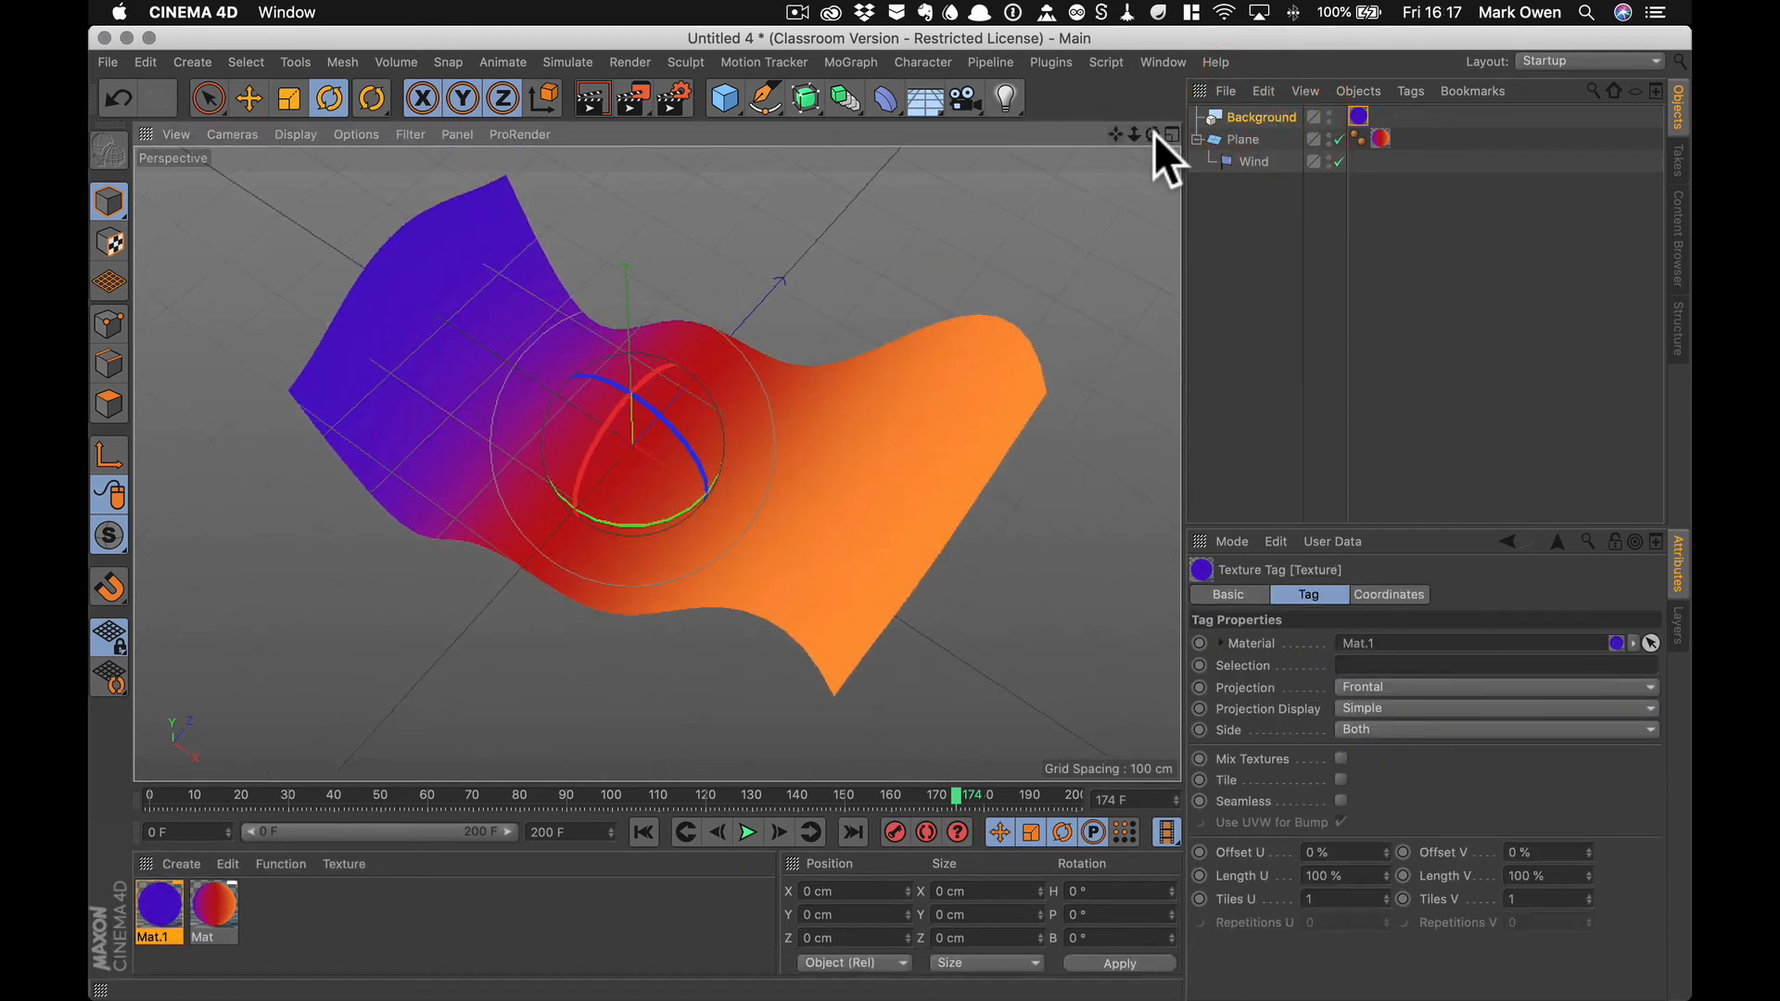
{"action": "left_click_drag", "start_coordinate": [1152, 134], "coordinate": [1182, 143]}
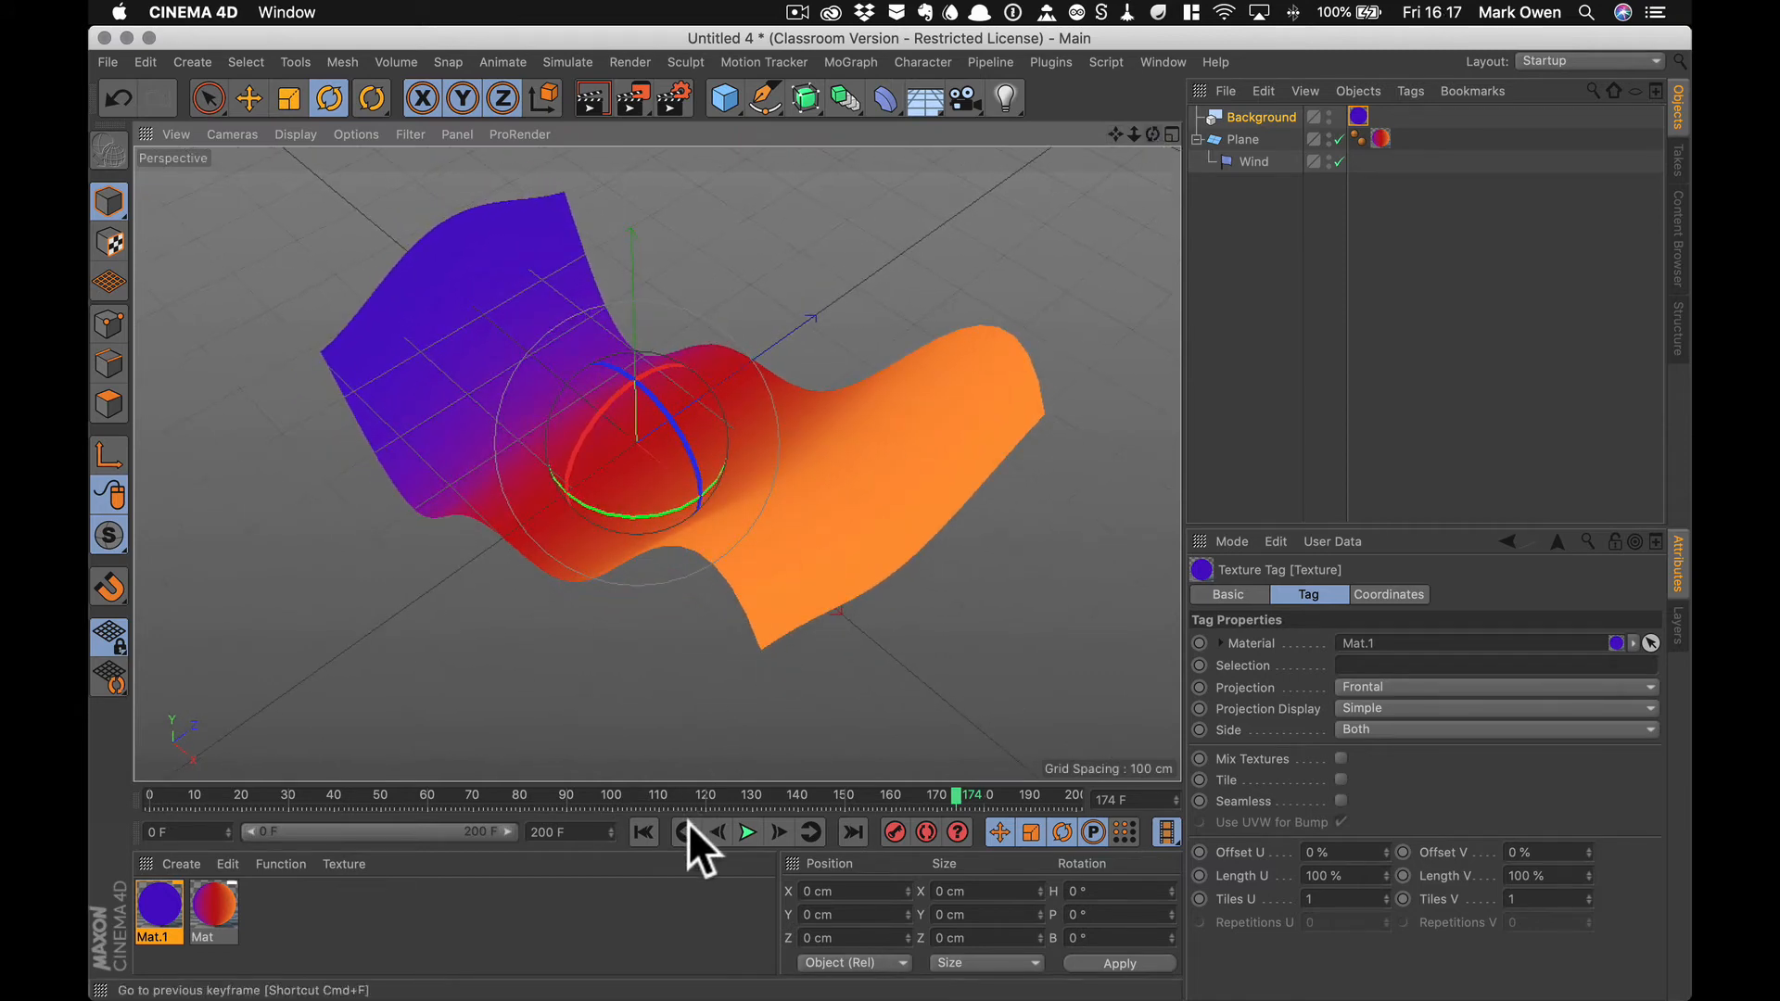
{"action": "left_click", "coordinate": [588, 97]}
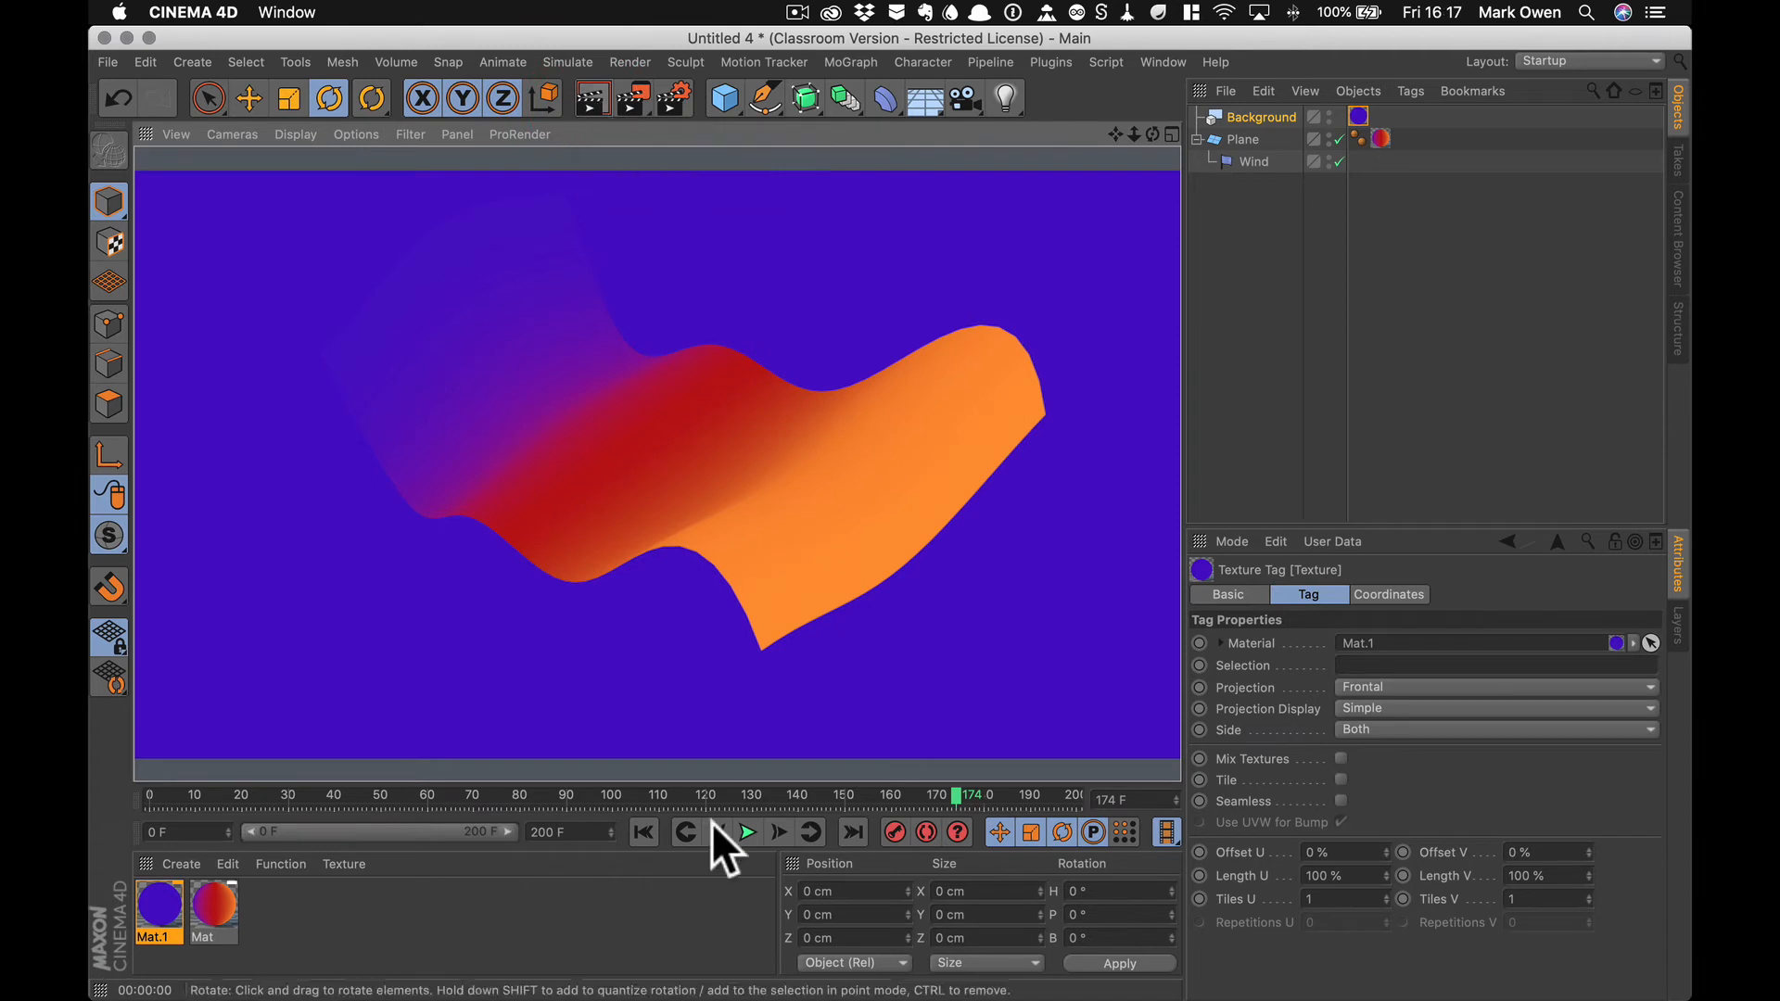
Step: Play the animation and set the Wind deformer's Amplitude to 14 cm
{"action": "left_click", "coordinate": [748, 831]}
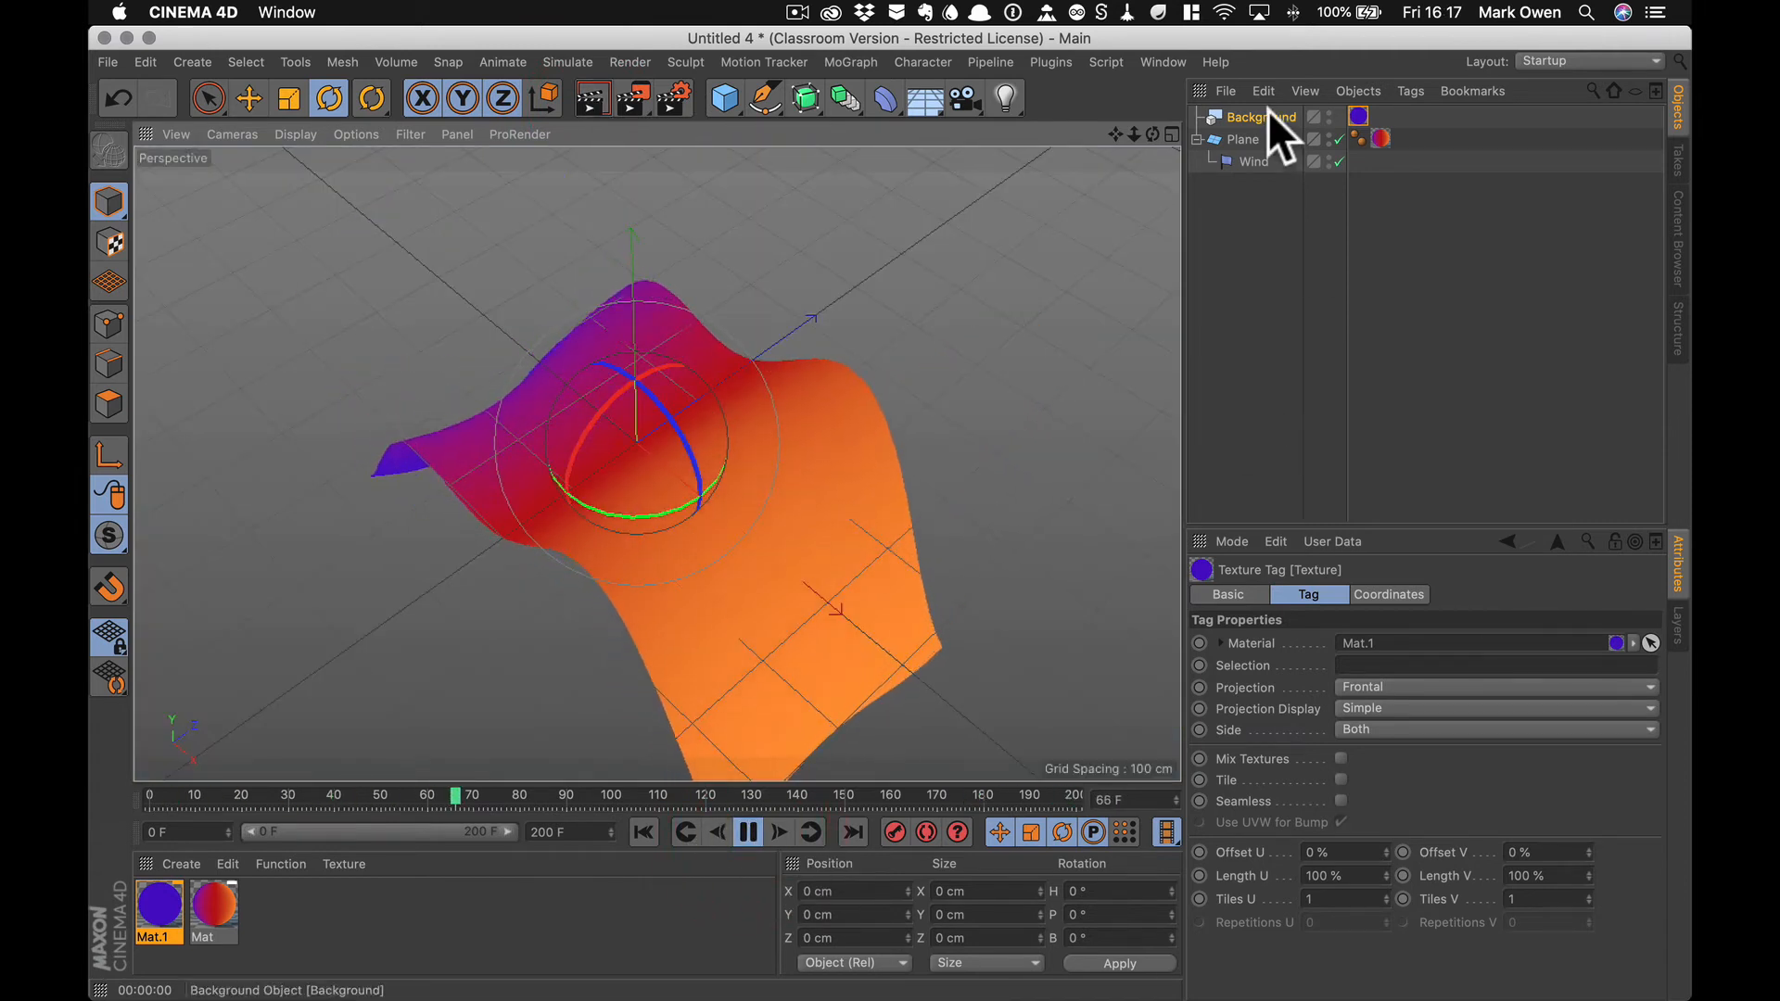
{"action": "left_click", "coordinate": [1257, 163]}
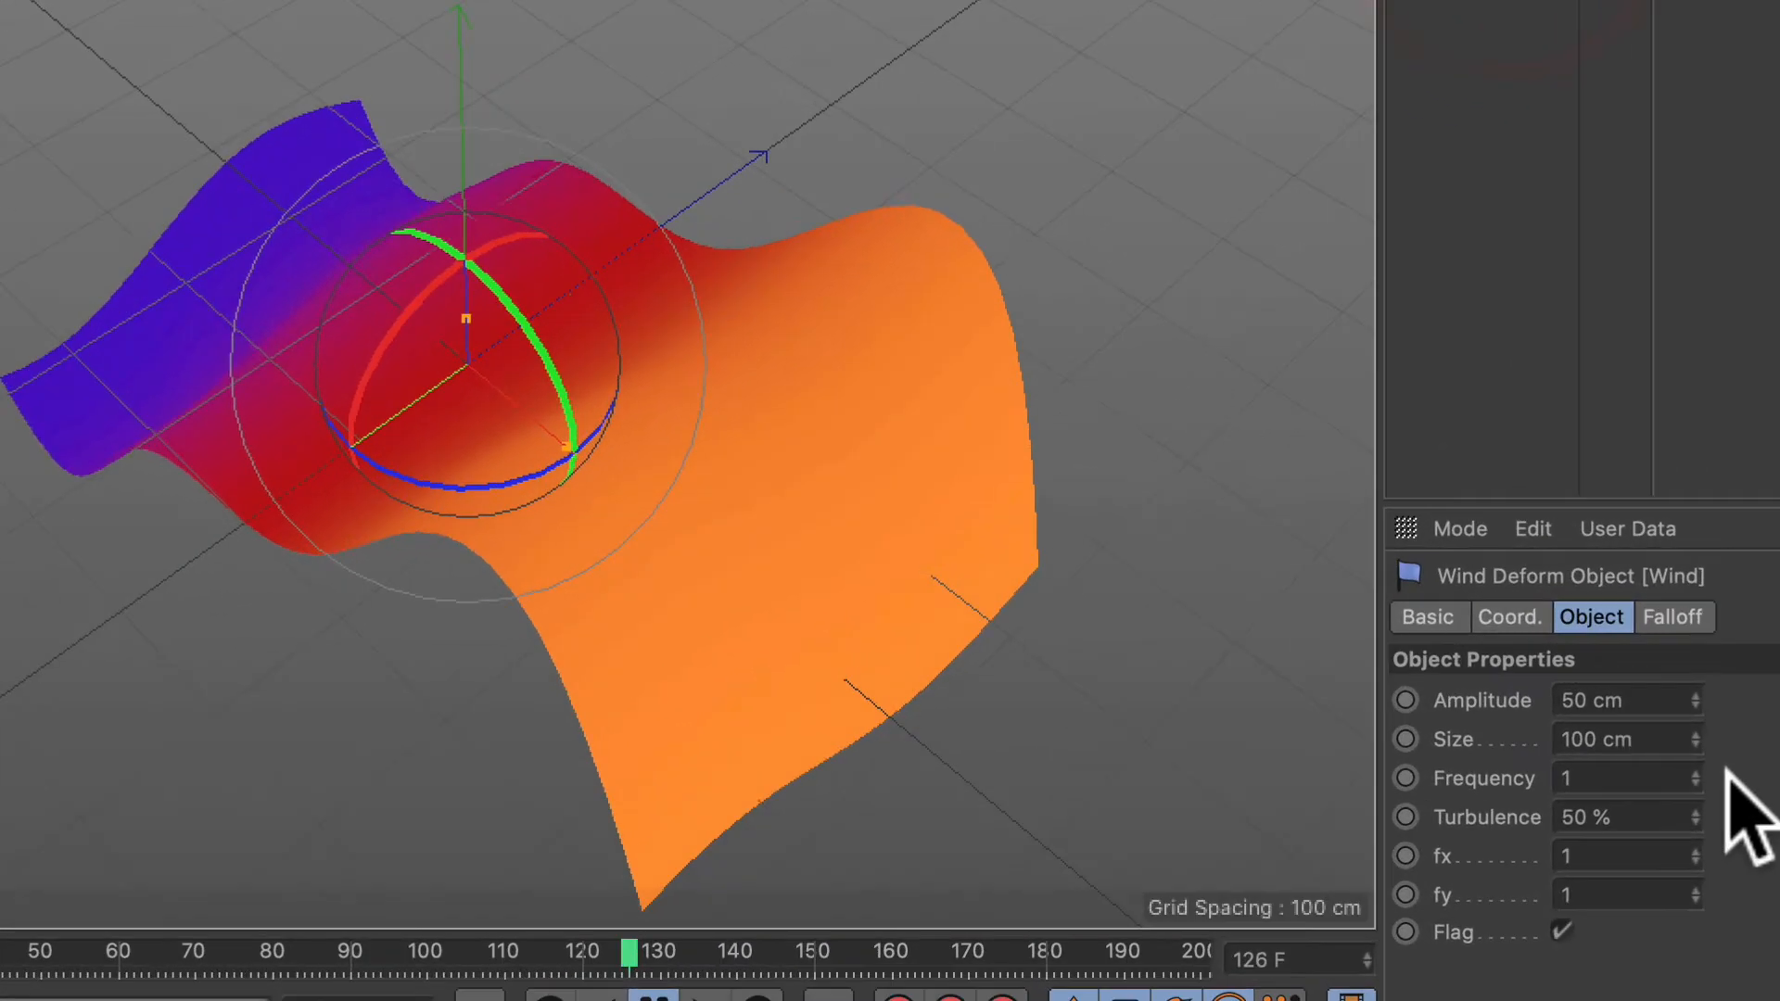
{"action": "mouse_move", "coordinate": [1695, 700]}
{"action": "left_mouse_down"}
{"action": "mouse_move", "coordinate": [1696, 654]}
{"action": "mouse_move", "coordinate": [1695, 715]}
{"action": "left_mouse_up"}
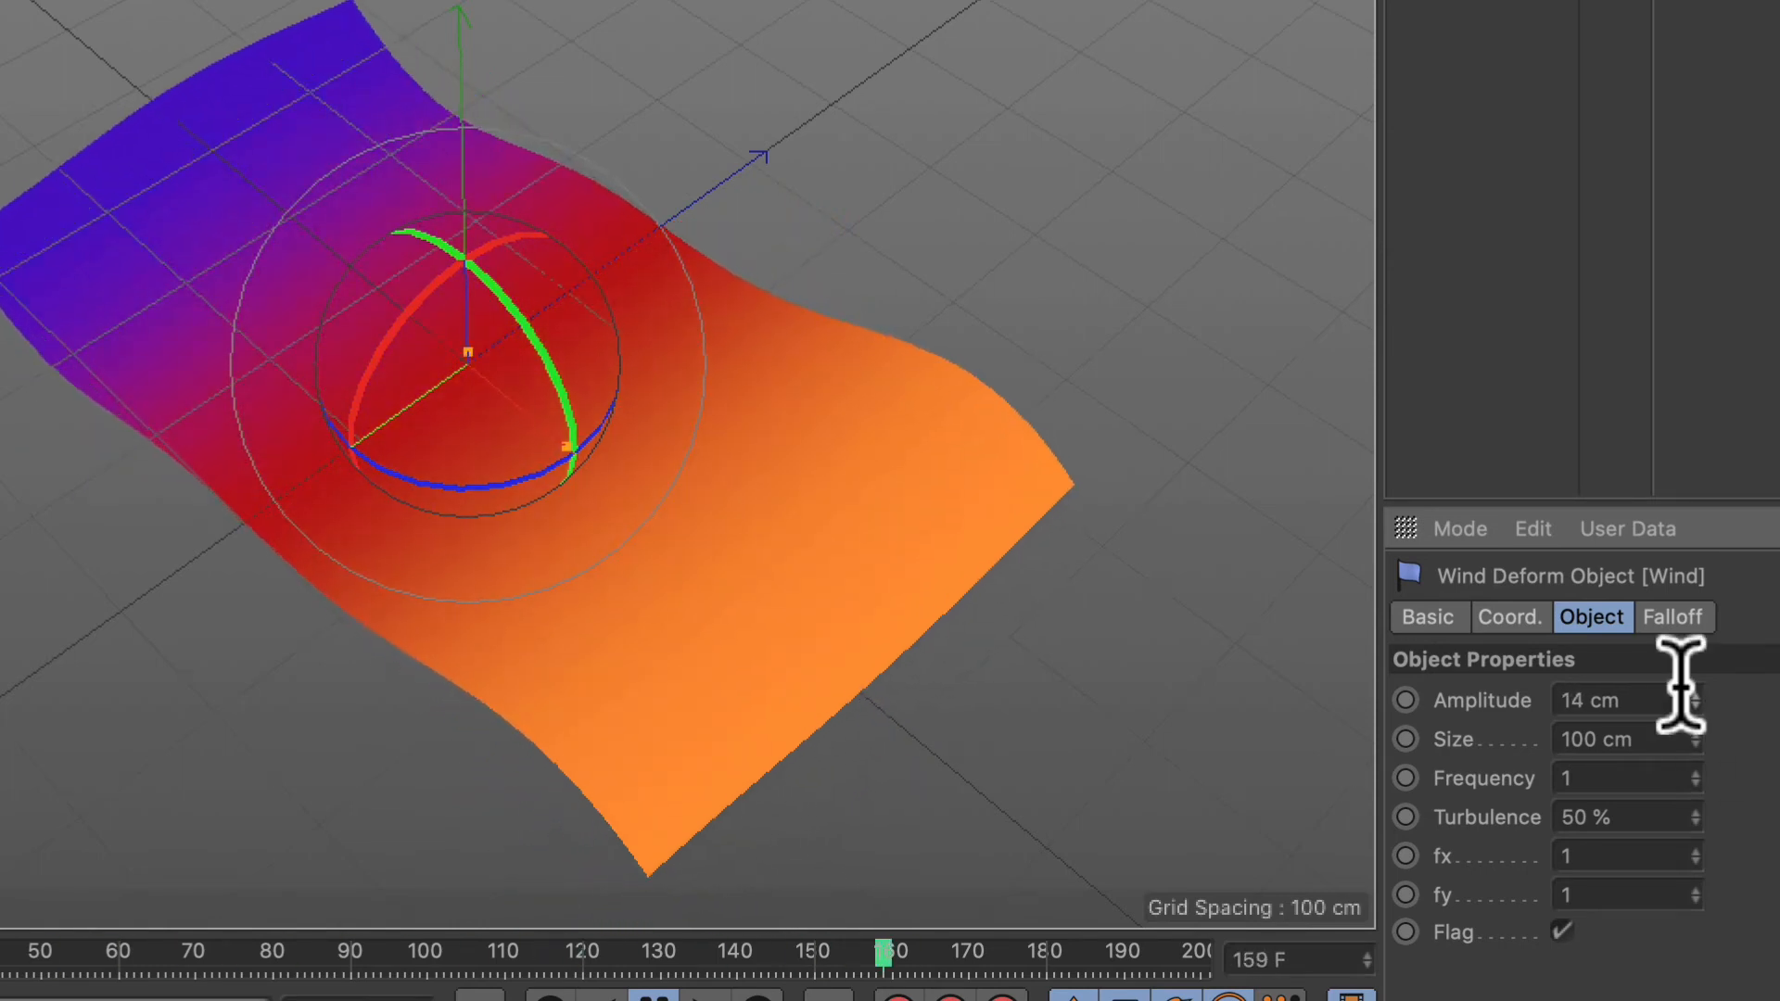
Step: Try a Wind deformer Size of 21 cm, stop the playback and render the viewport
{"action": "left_click_drag", "start_coordinate": [1695, 739], "coordinate": [1708, 795]}
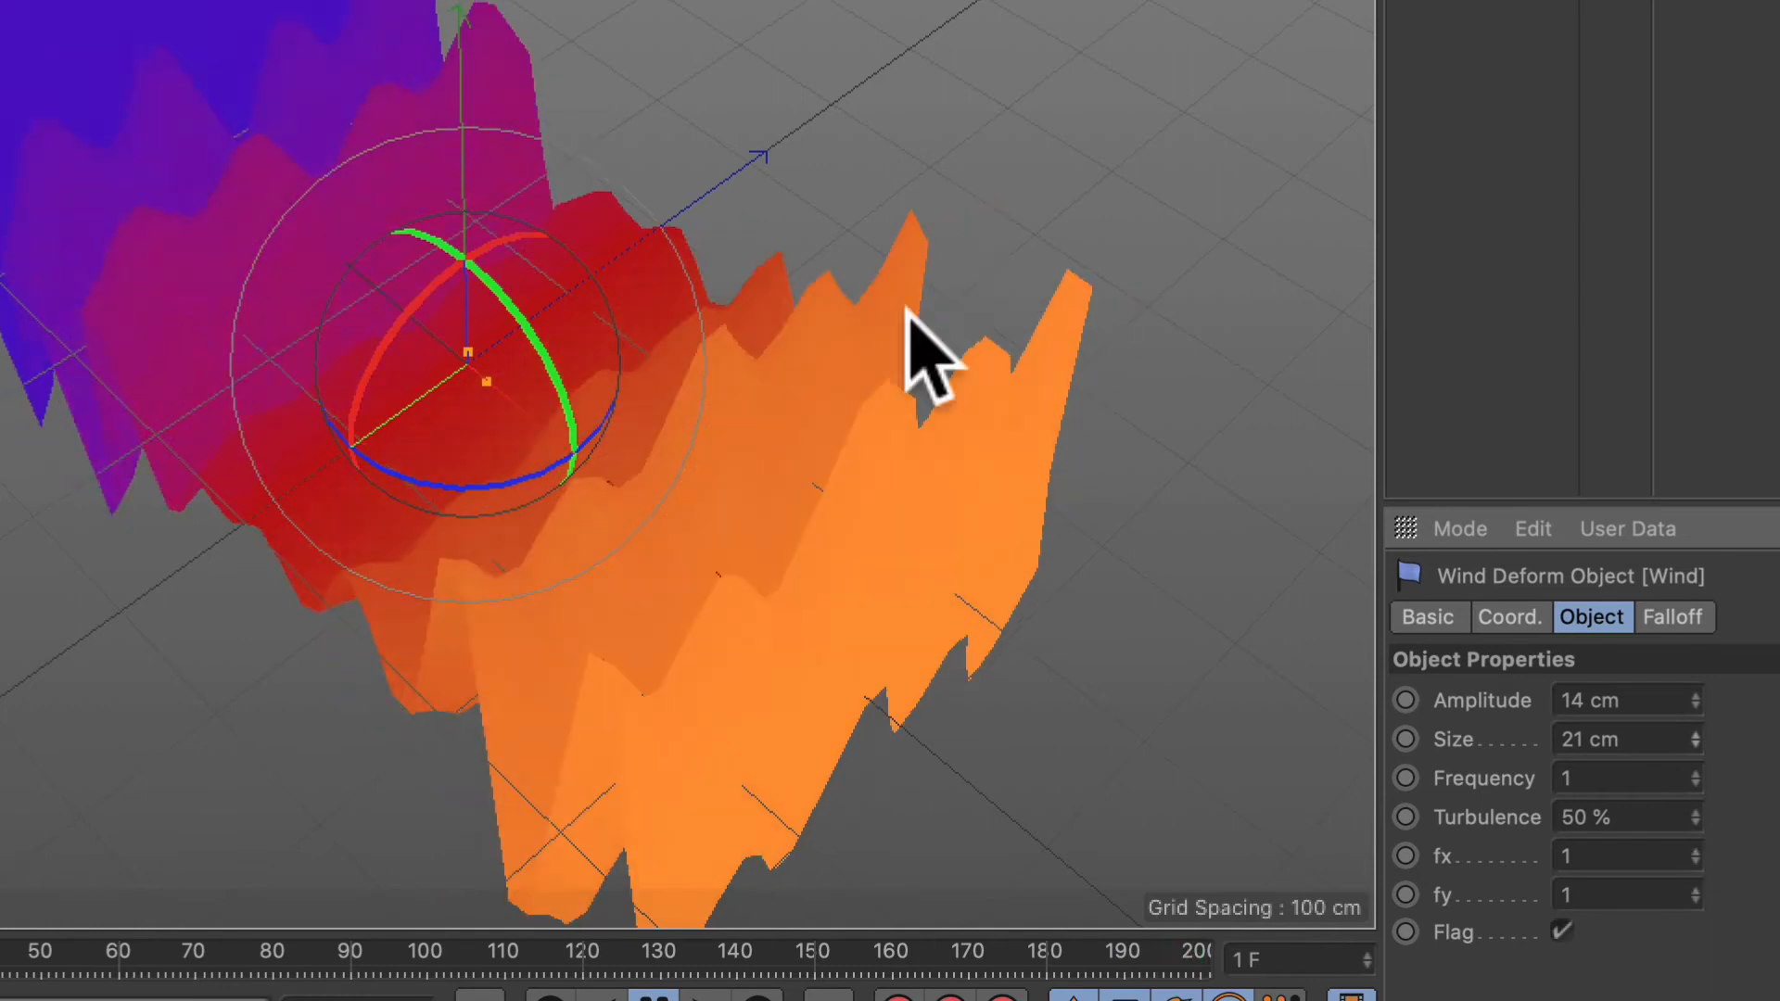
{"action": "key", "text": "F8"}
{"action": "key", "text": "super+r"}
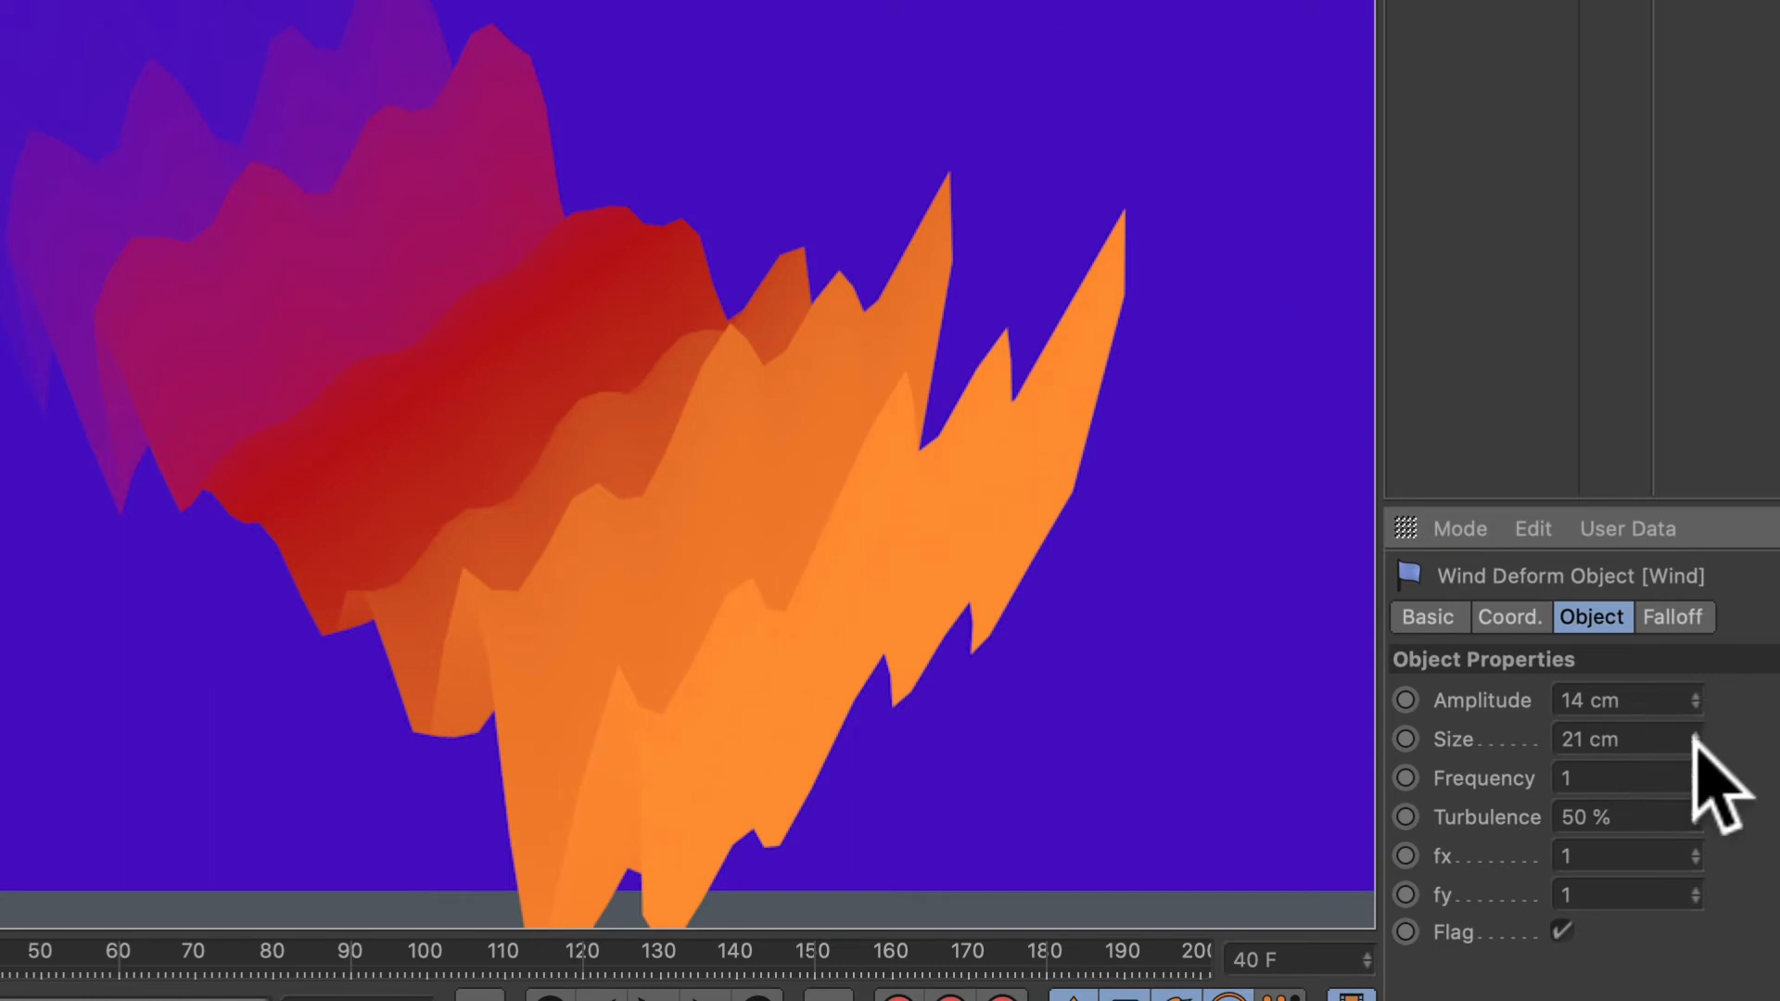
Step: Set the Wind deformer's Size to 82 cm, Frequency to 9.32 and Turbulence to 51%, with Flag enabled
{"action": "left_click_drag", "start_coordinate": [1694, 739], "coordinate": [1698, 689]}
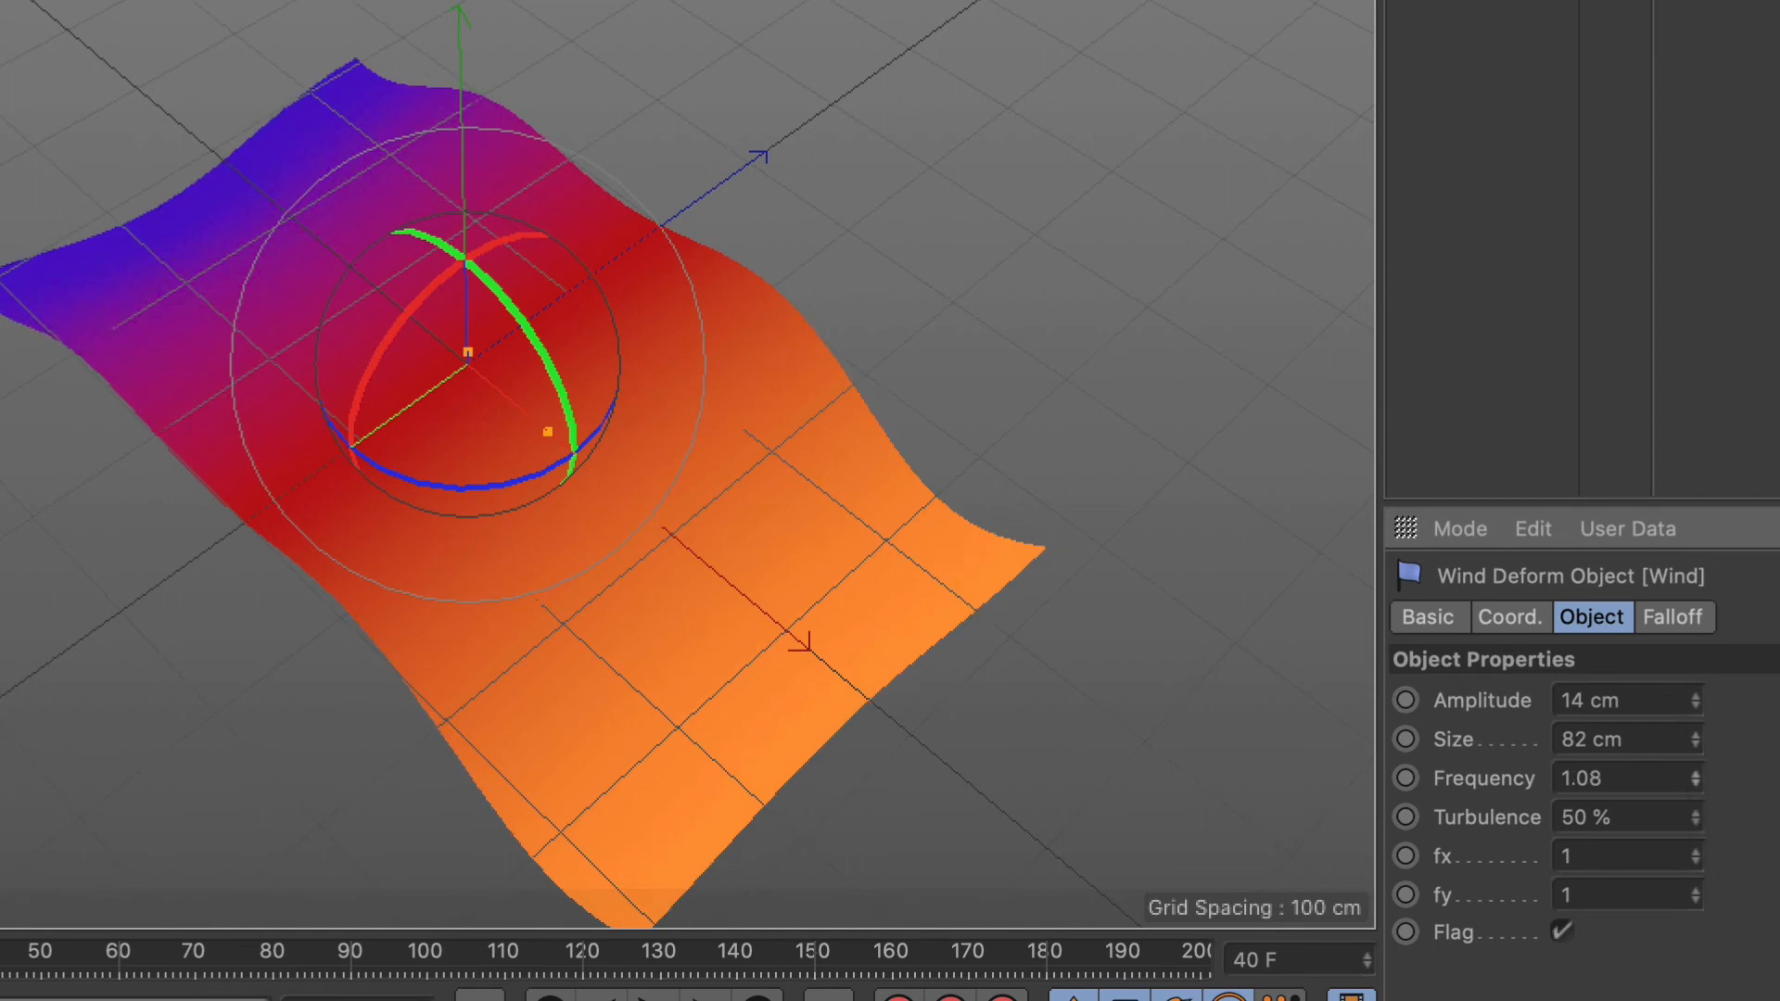
{"action": "left_click_drag", "start_coordinate": [1694, 779], "coordinate": [1693, 775]}
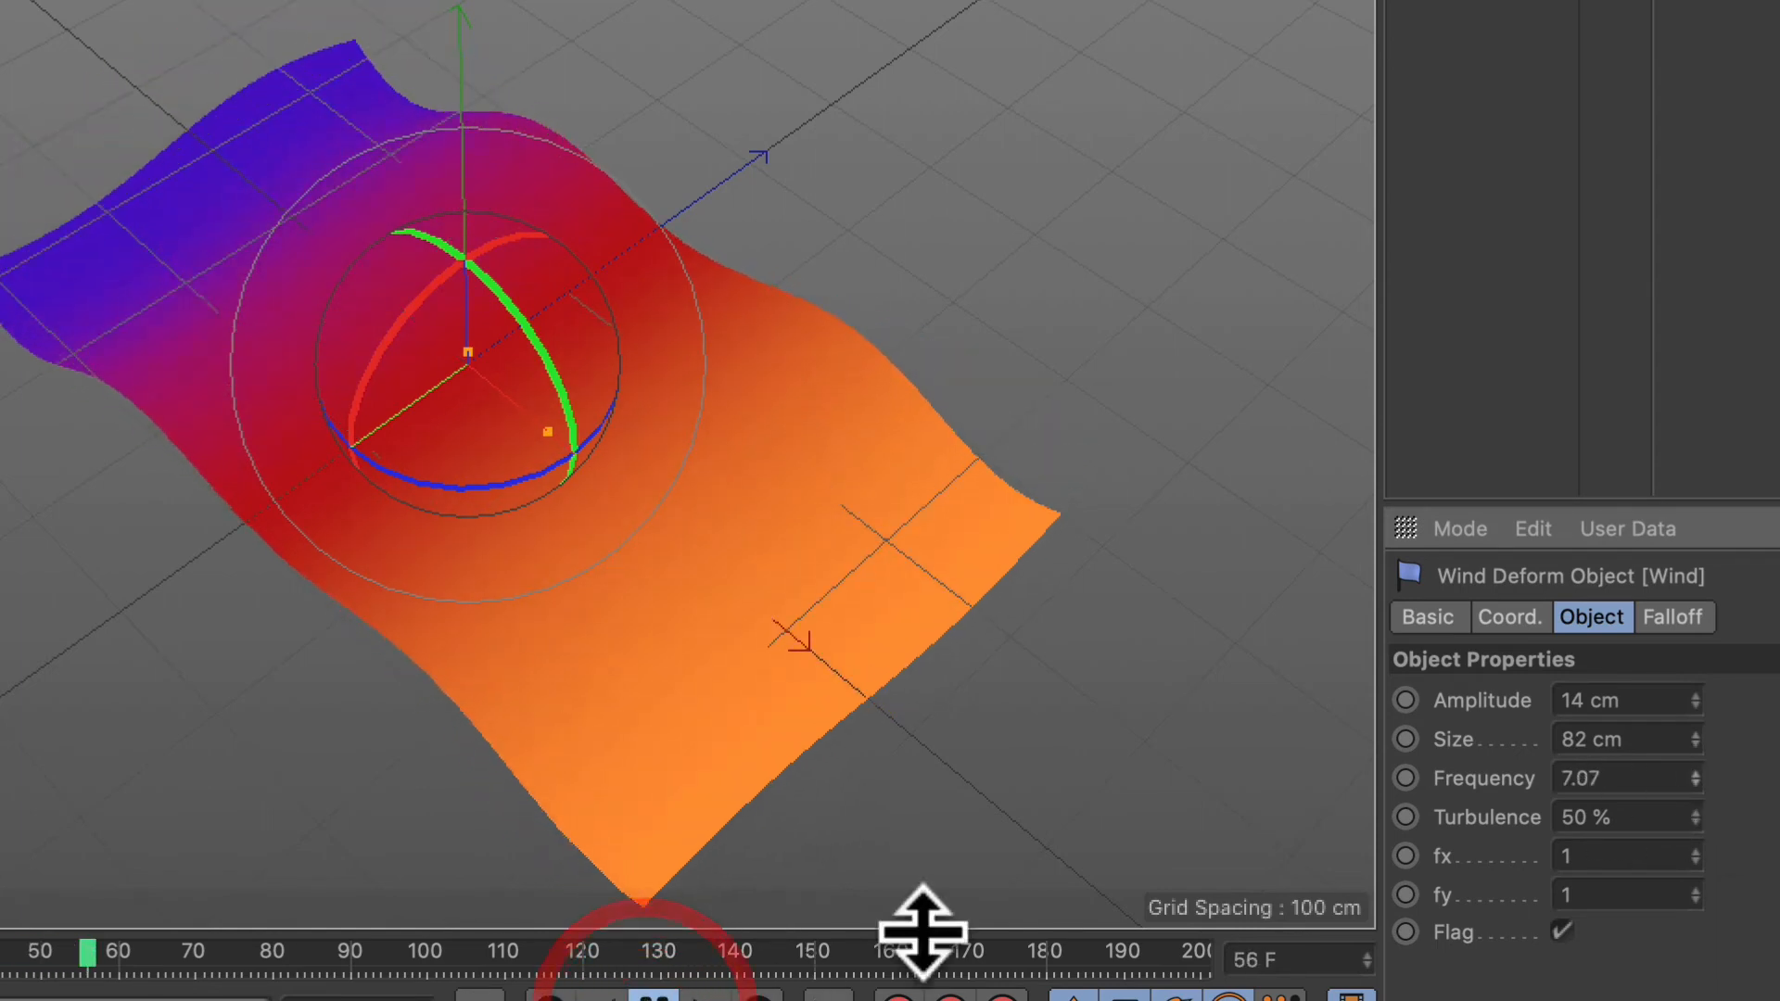
{"action": "left_click_drag", "start_coordinate": [1693, 775], "coordinate": [1695, 760]}
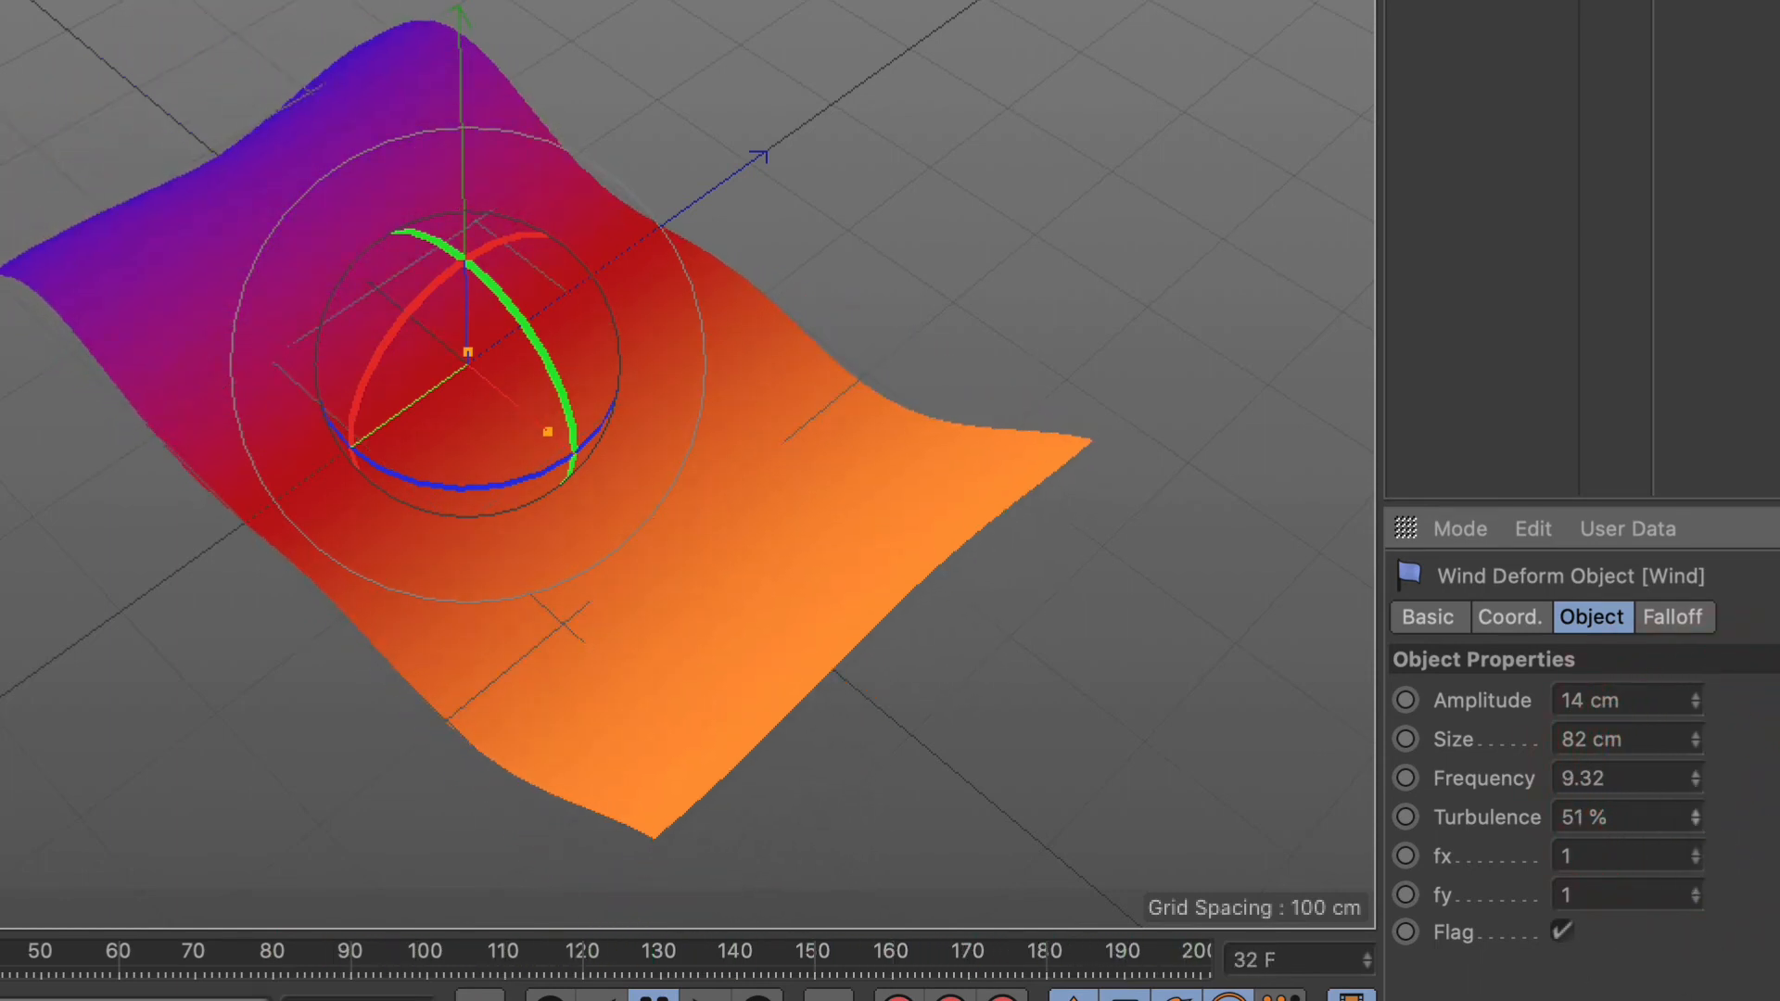
{"action": "left_click_drag", "start_coordinate": [1695, 817], "coordinate": [1694, 788]}
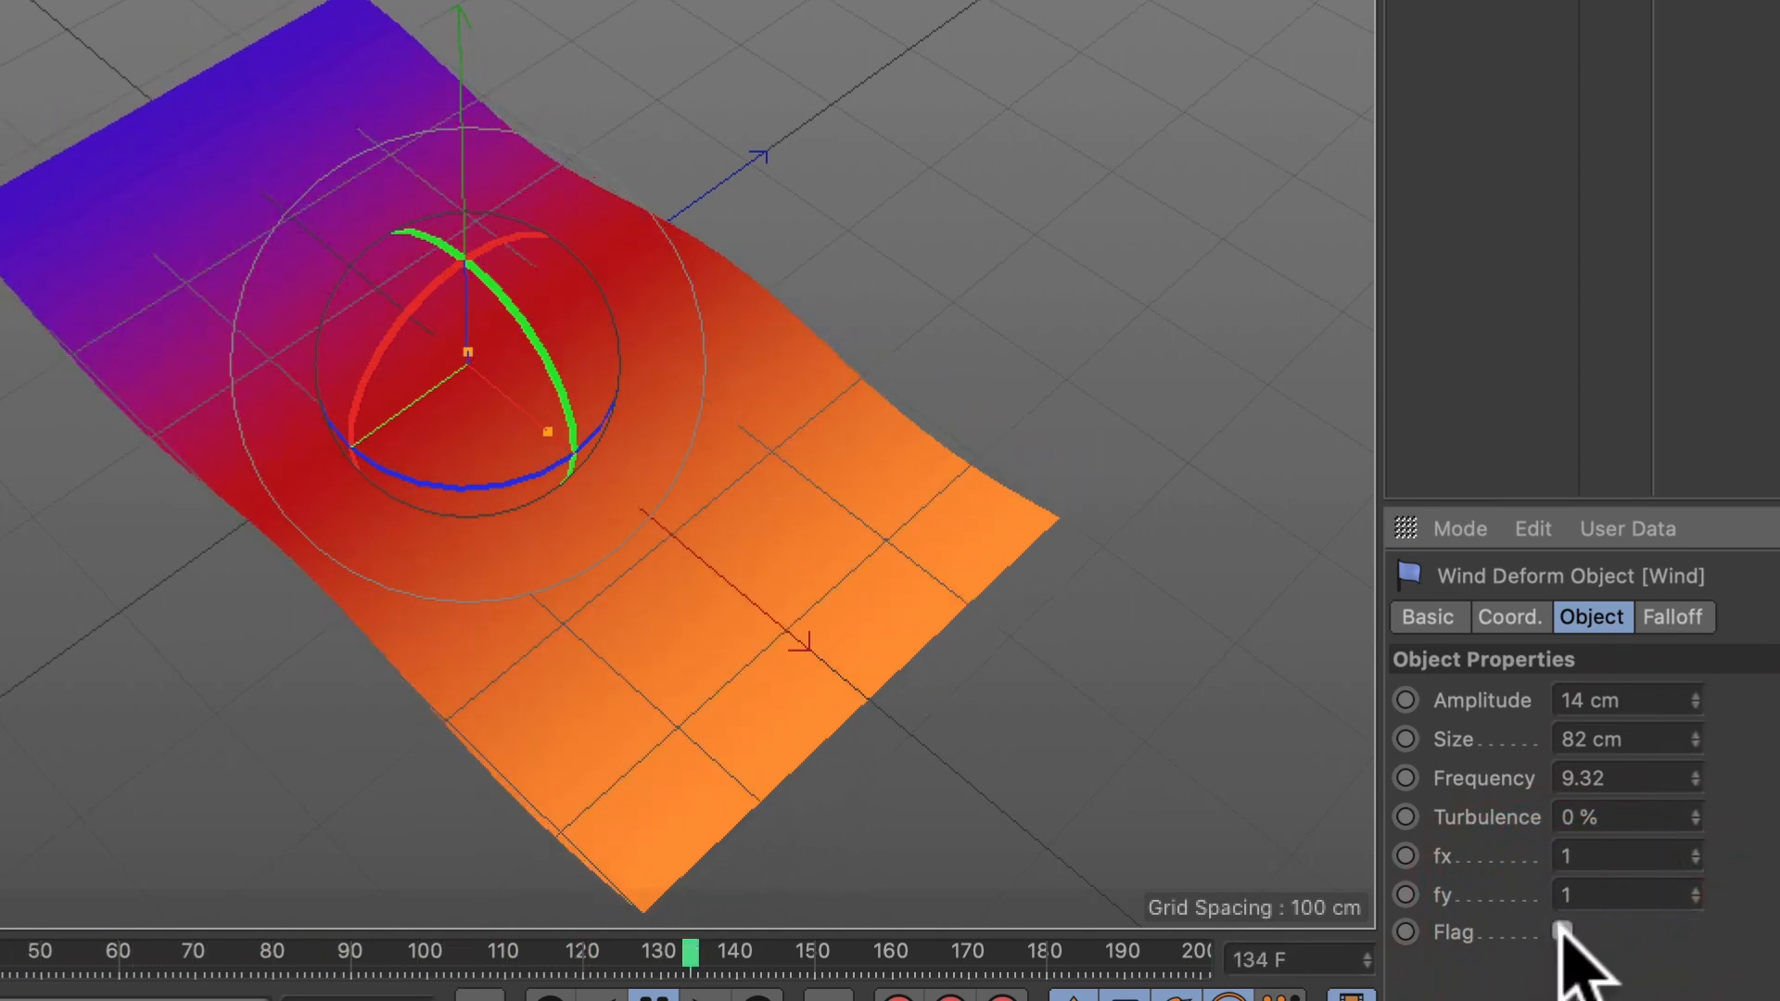
{"action": "left_click", "coordinate": [1563, 931]}
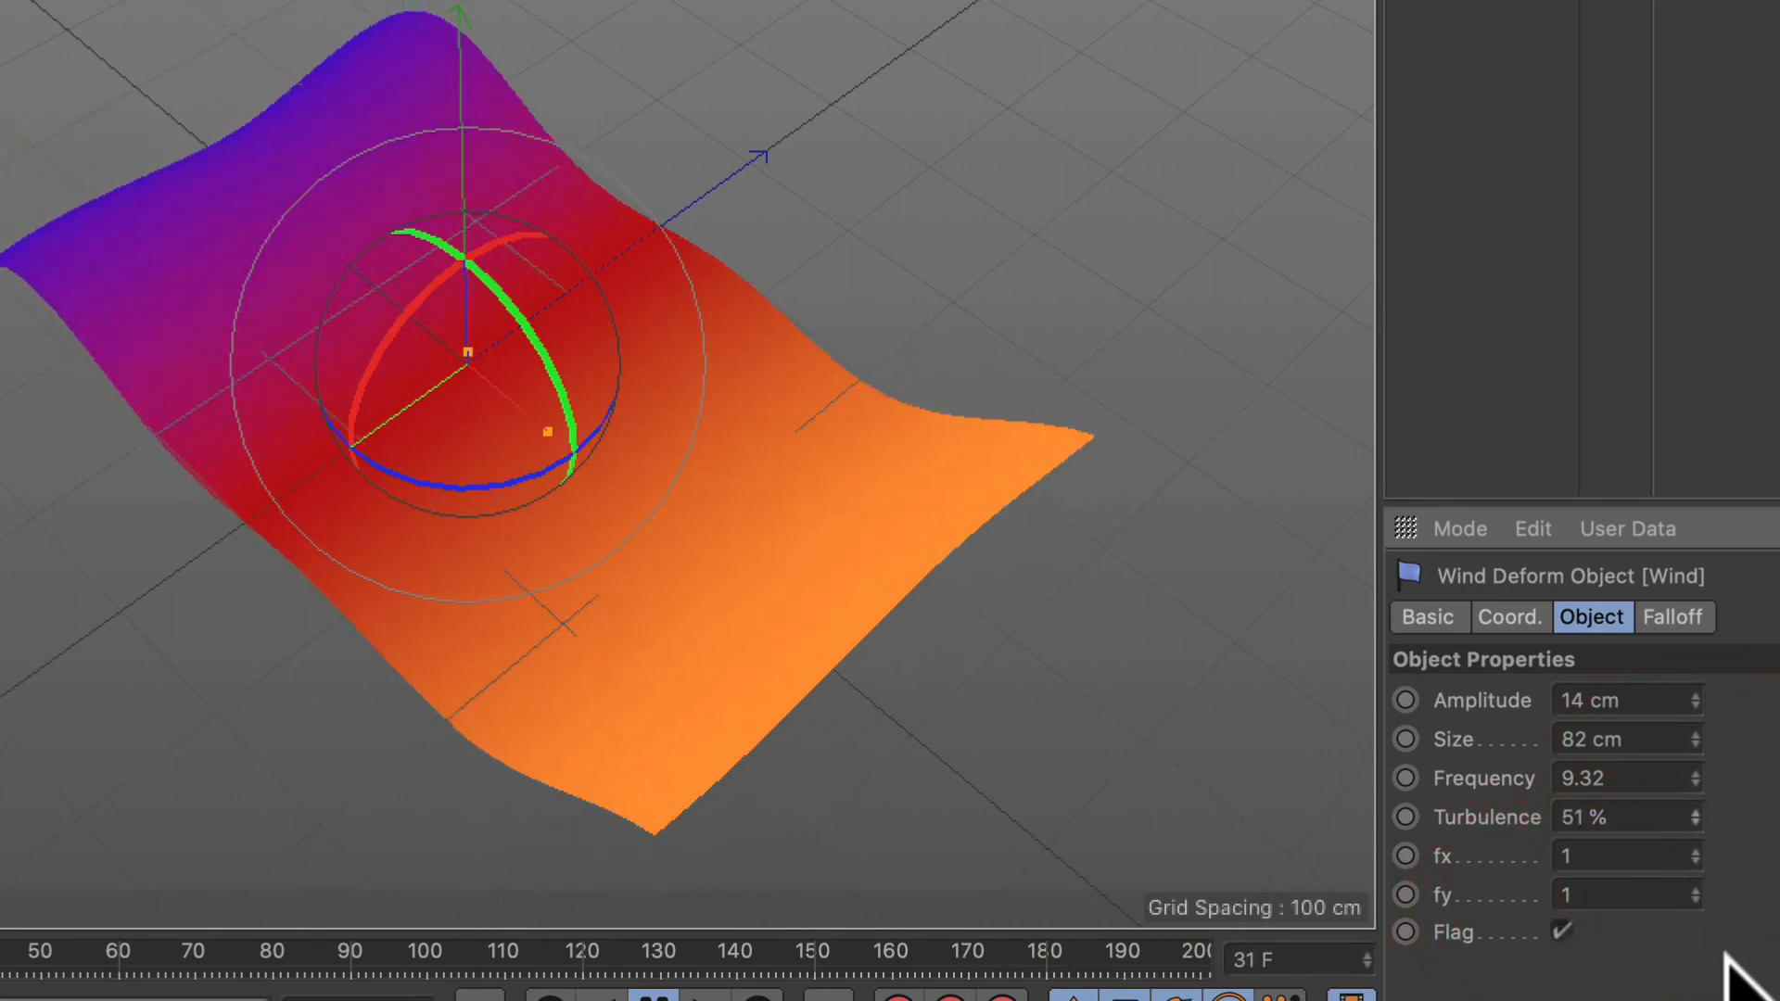
Step: Adjust the Wind deformer's wave values to fx 0.8 and fy 1.51
{"action": "left_click_drag", "start_coordinate": [1696, 854], "coordinate": [1696, 839]}
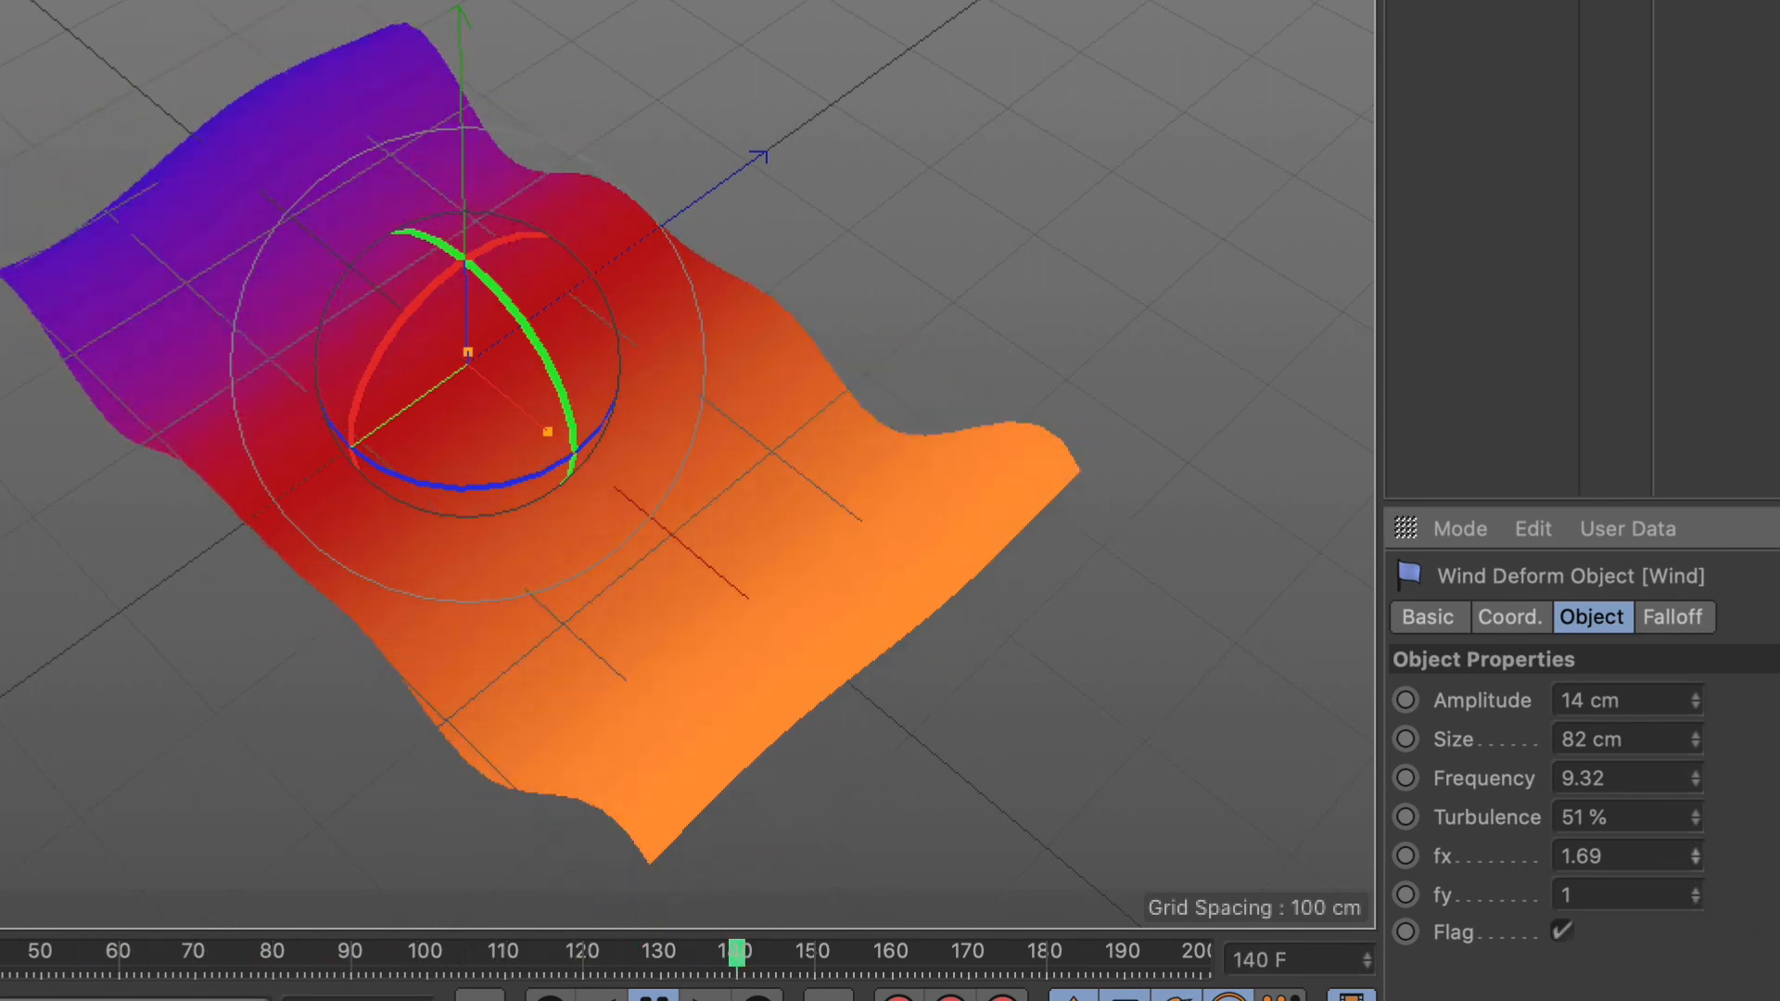
{"action": "left_click_drag", "start_coordinate": [1696, 897], "coordinate": [1697, 886]}
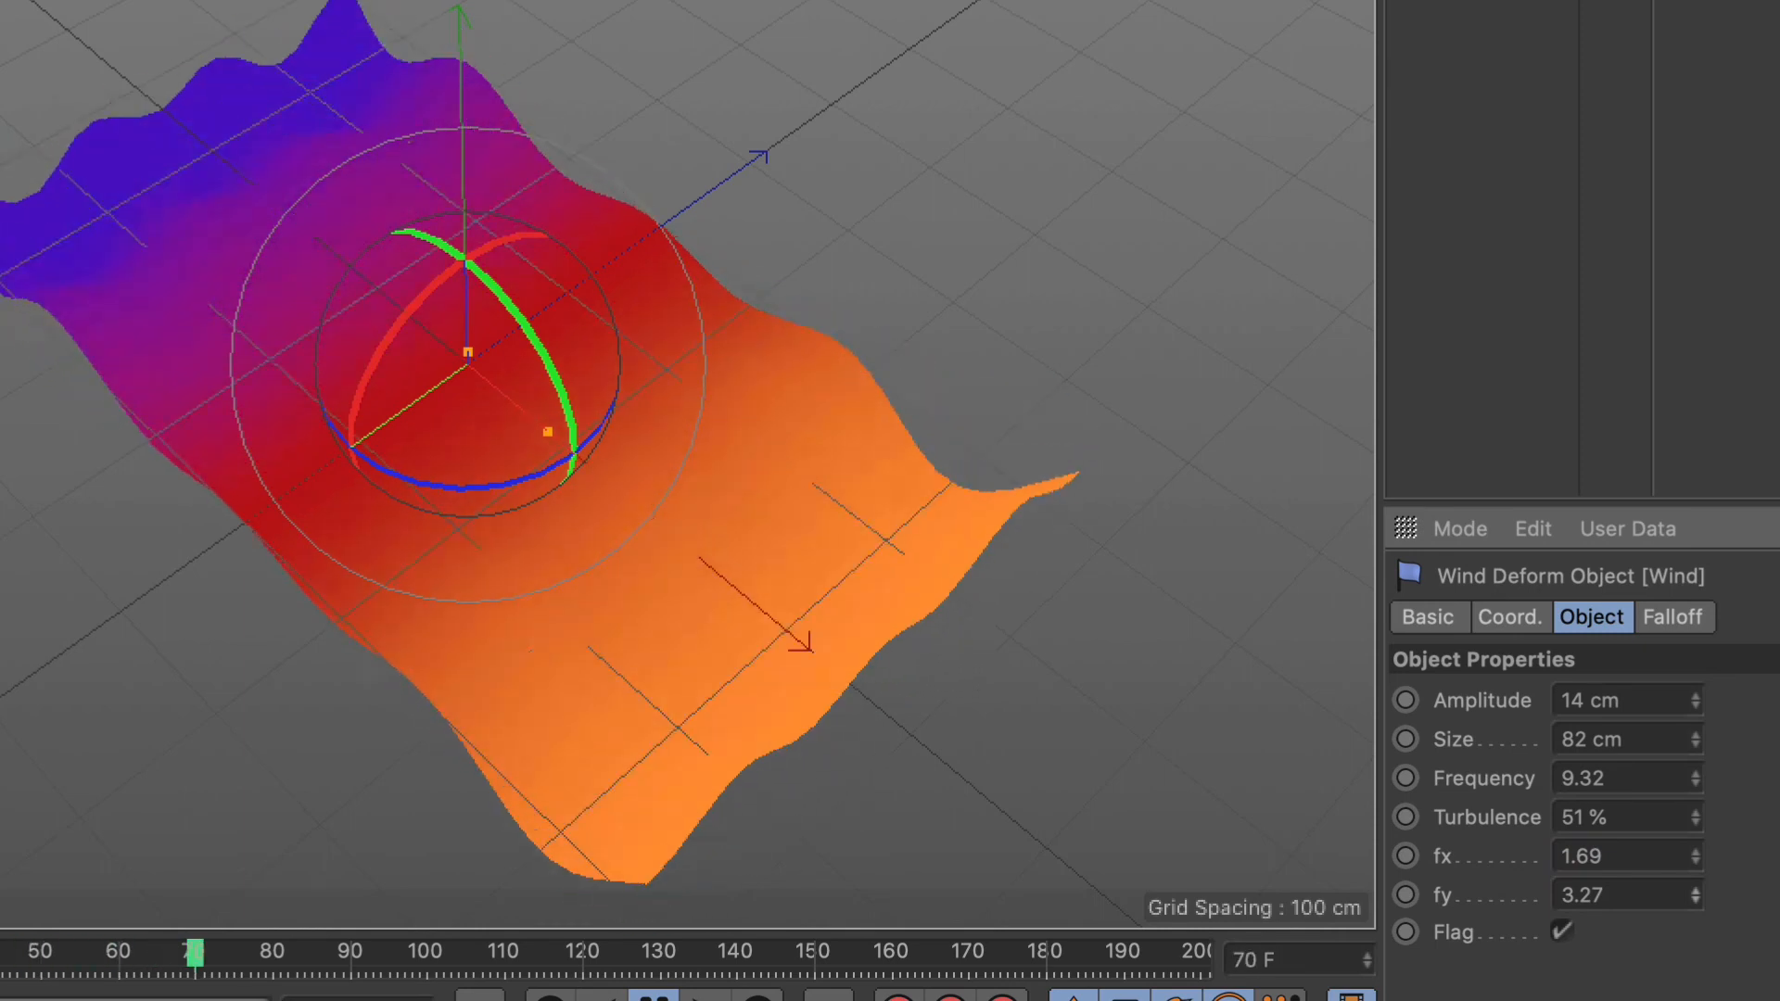
{"action": "left_click_drag", "start_coordinate": [1696, 855], "coordinate": [1696, 904]}
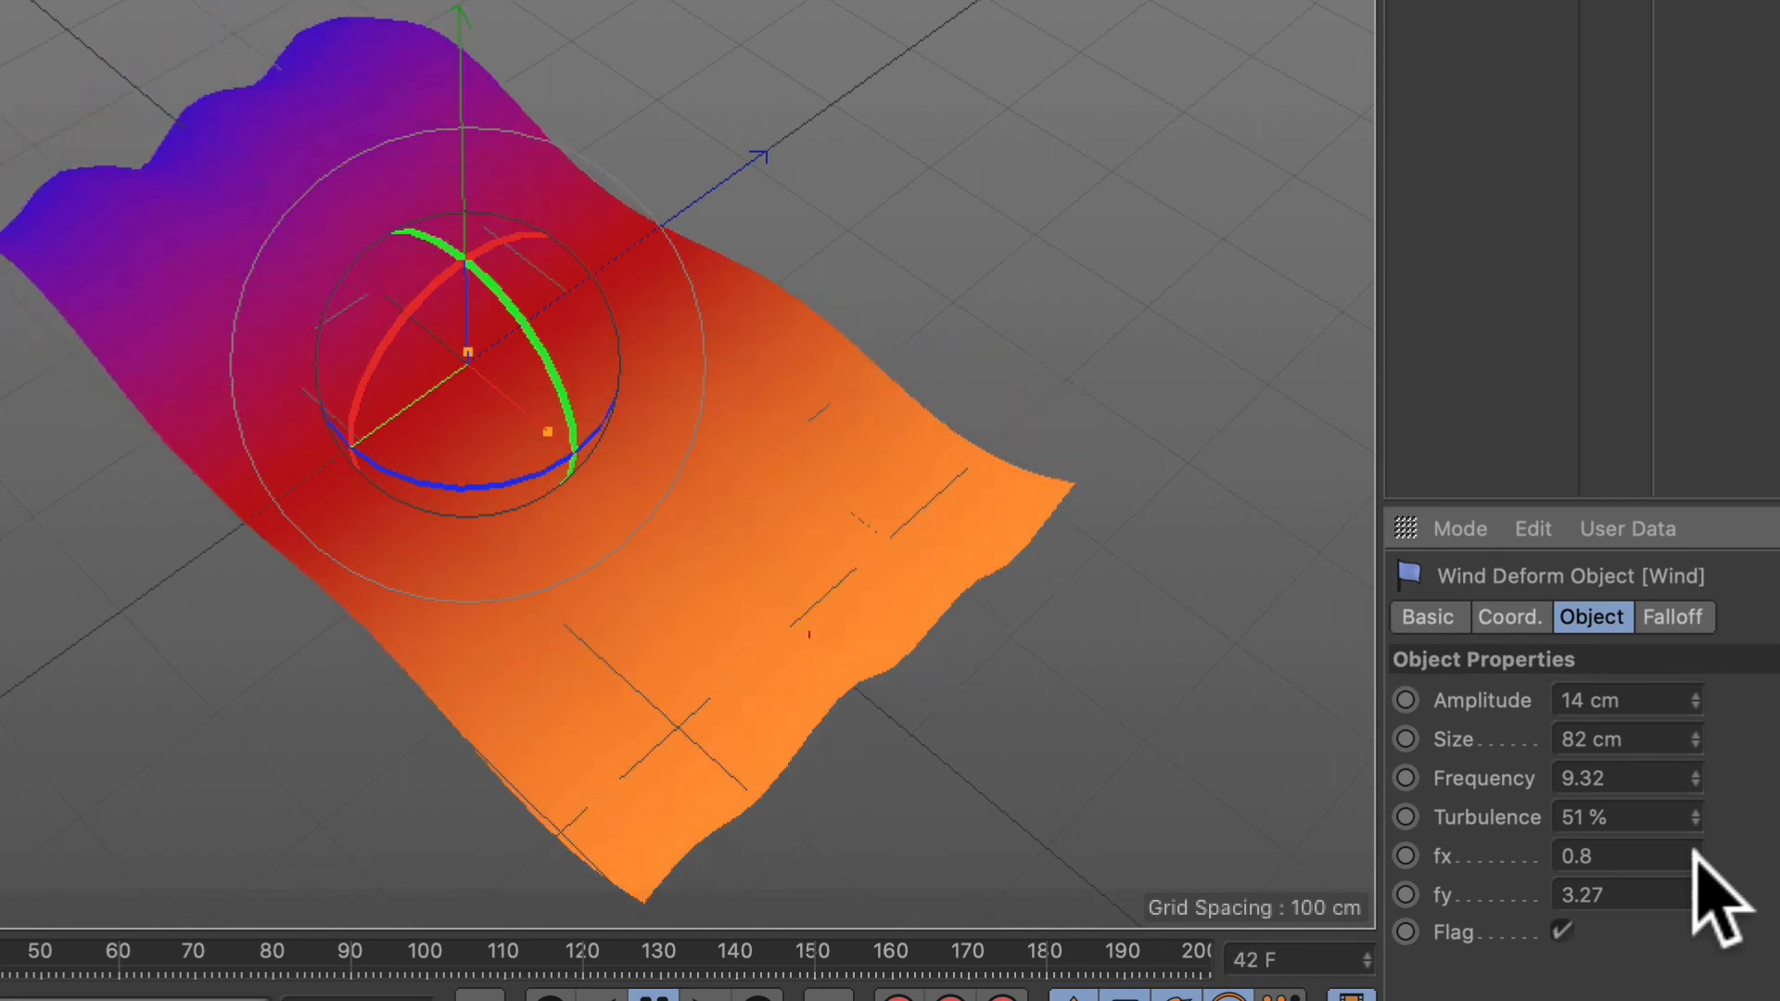
{"action": "left_click_drag", "start_coordinate": [1696, 896], "coordinate": [1695, 912]}
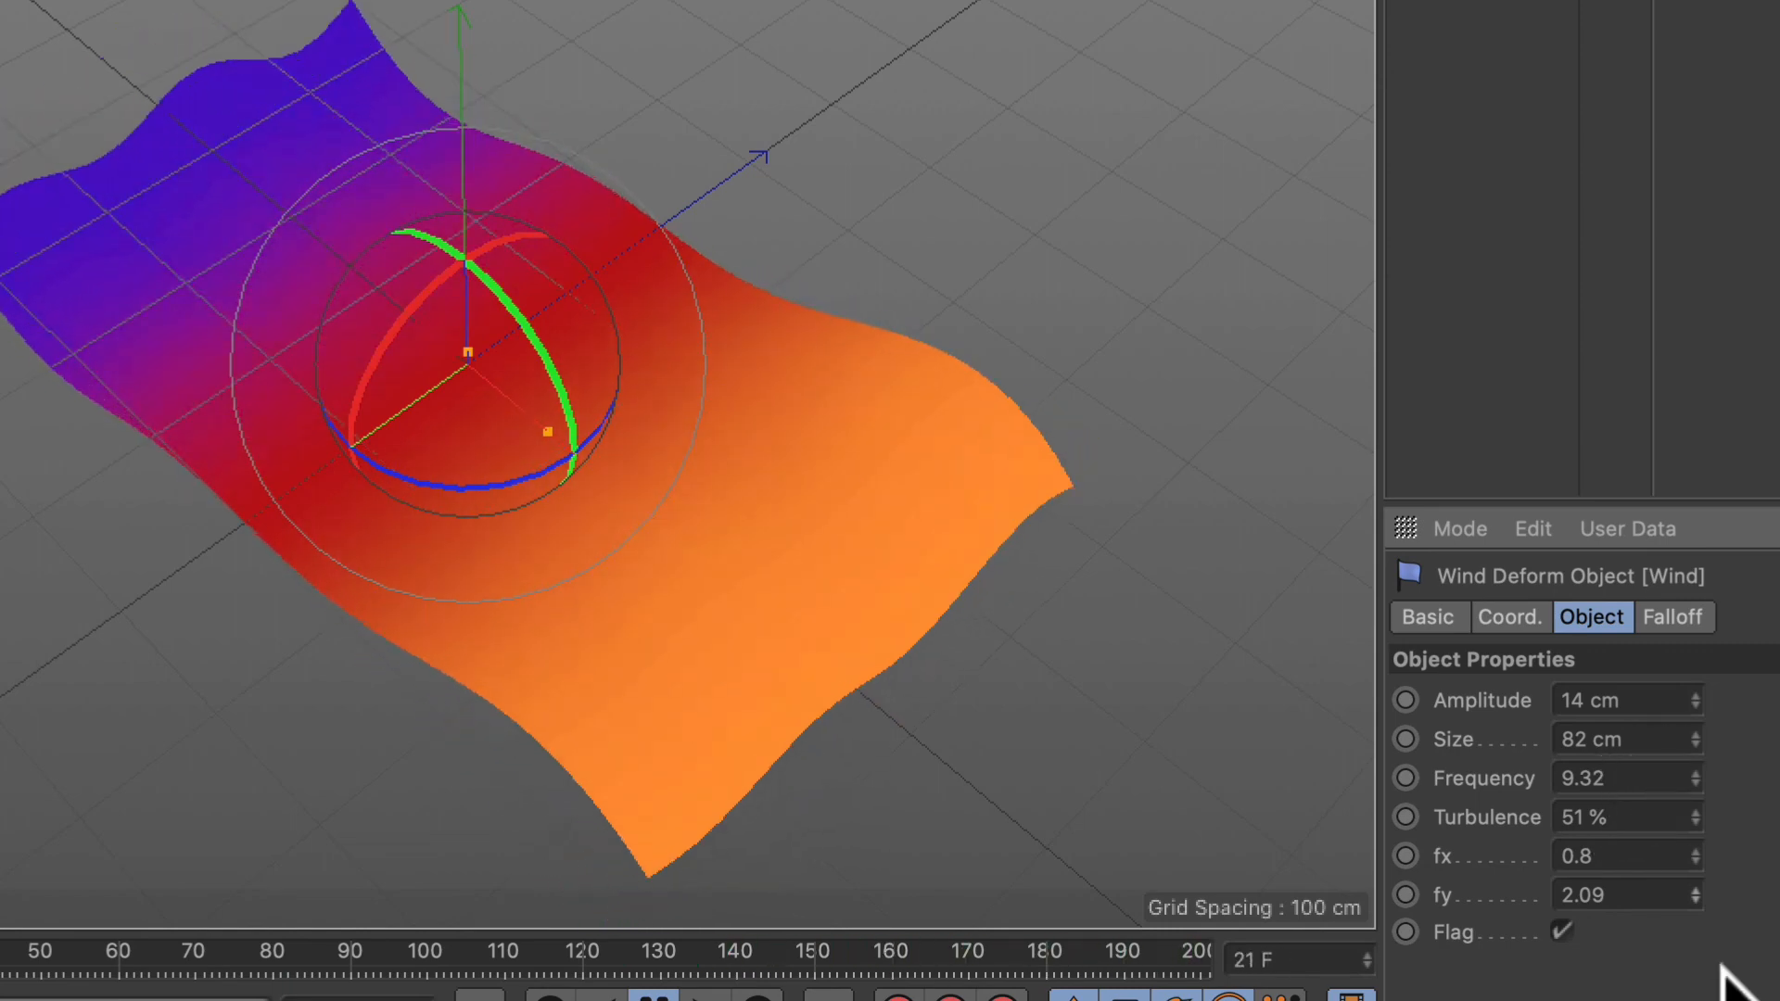
{"action": "left_click_drag", "start_coordinate": [1696, 893], "coordinate": [1696, 937]}
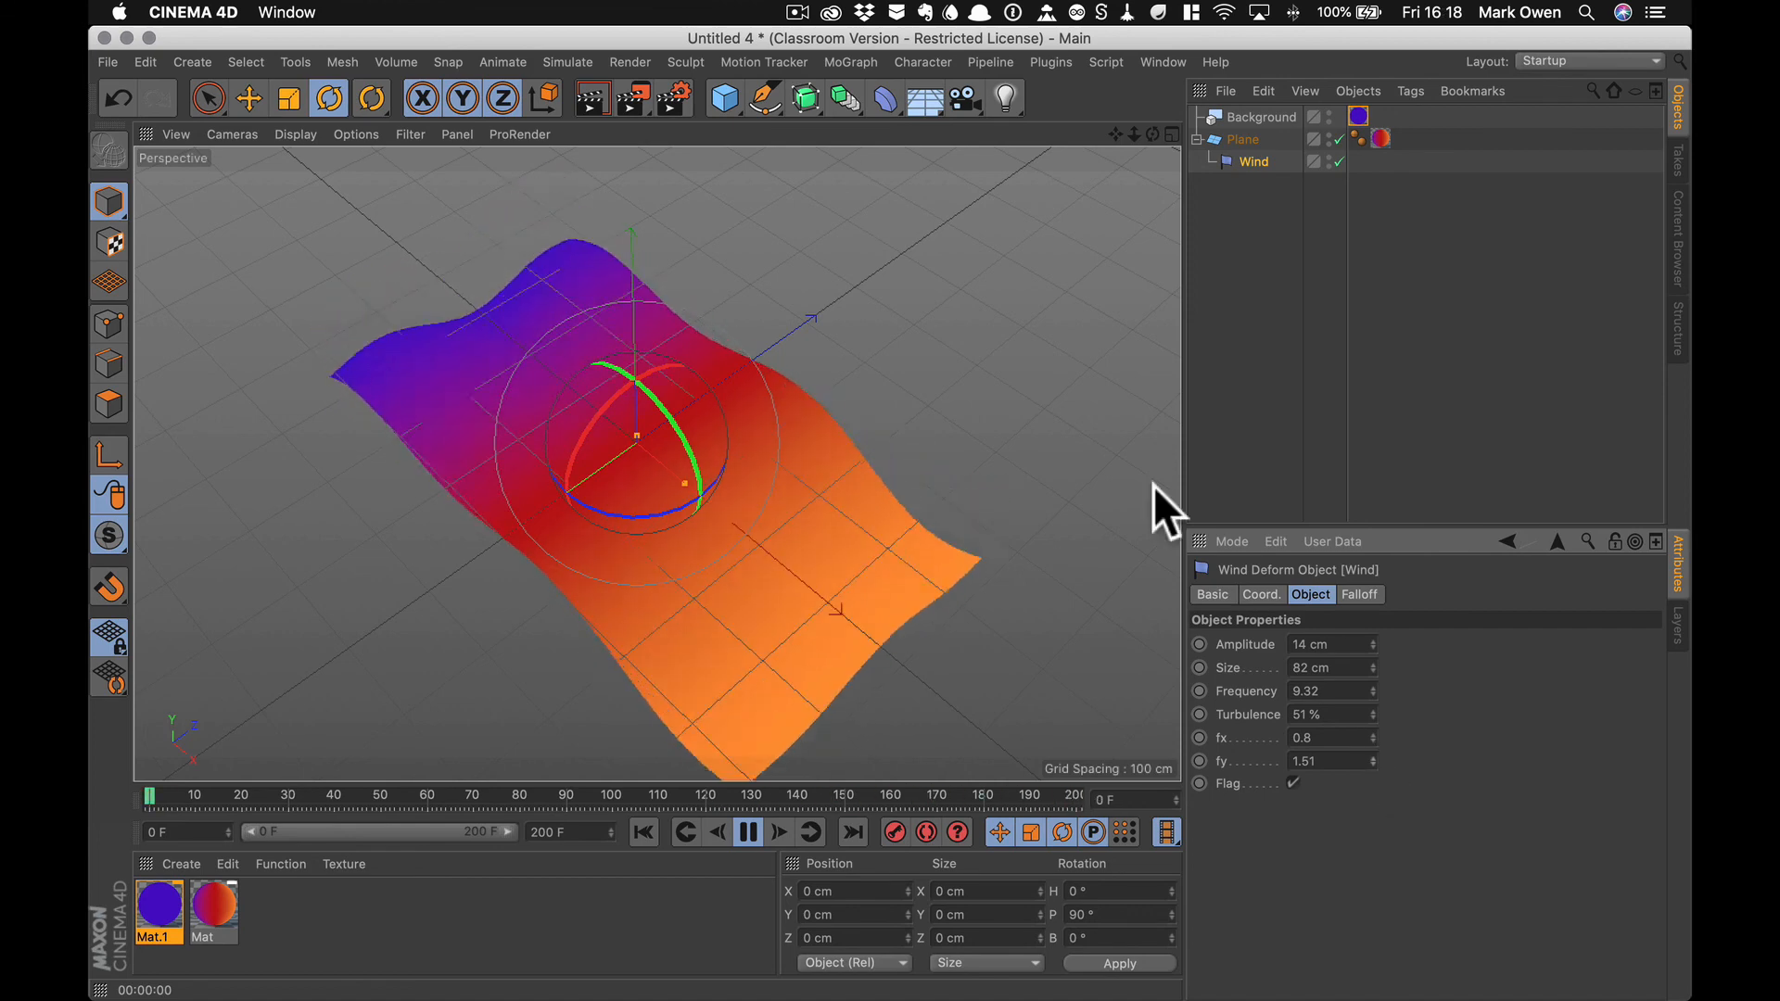
Step: Render the viewport at frame 27 and open the Render Settings
{"action": "left_click", "coordinate": [590, 97]}
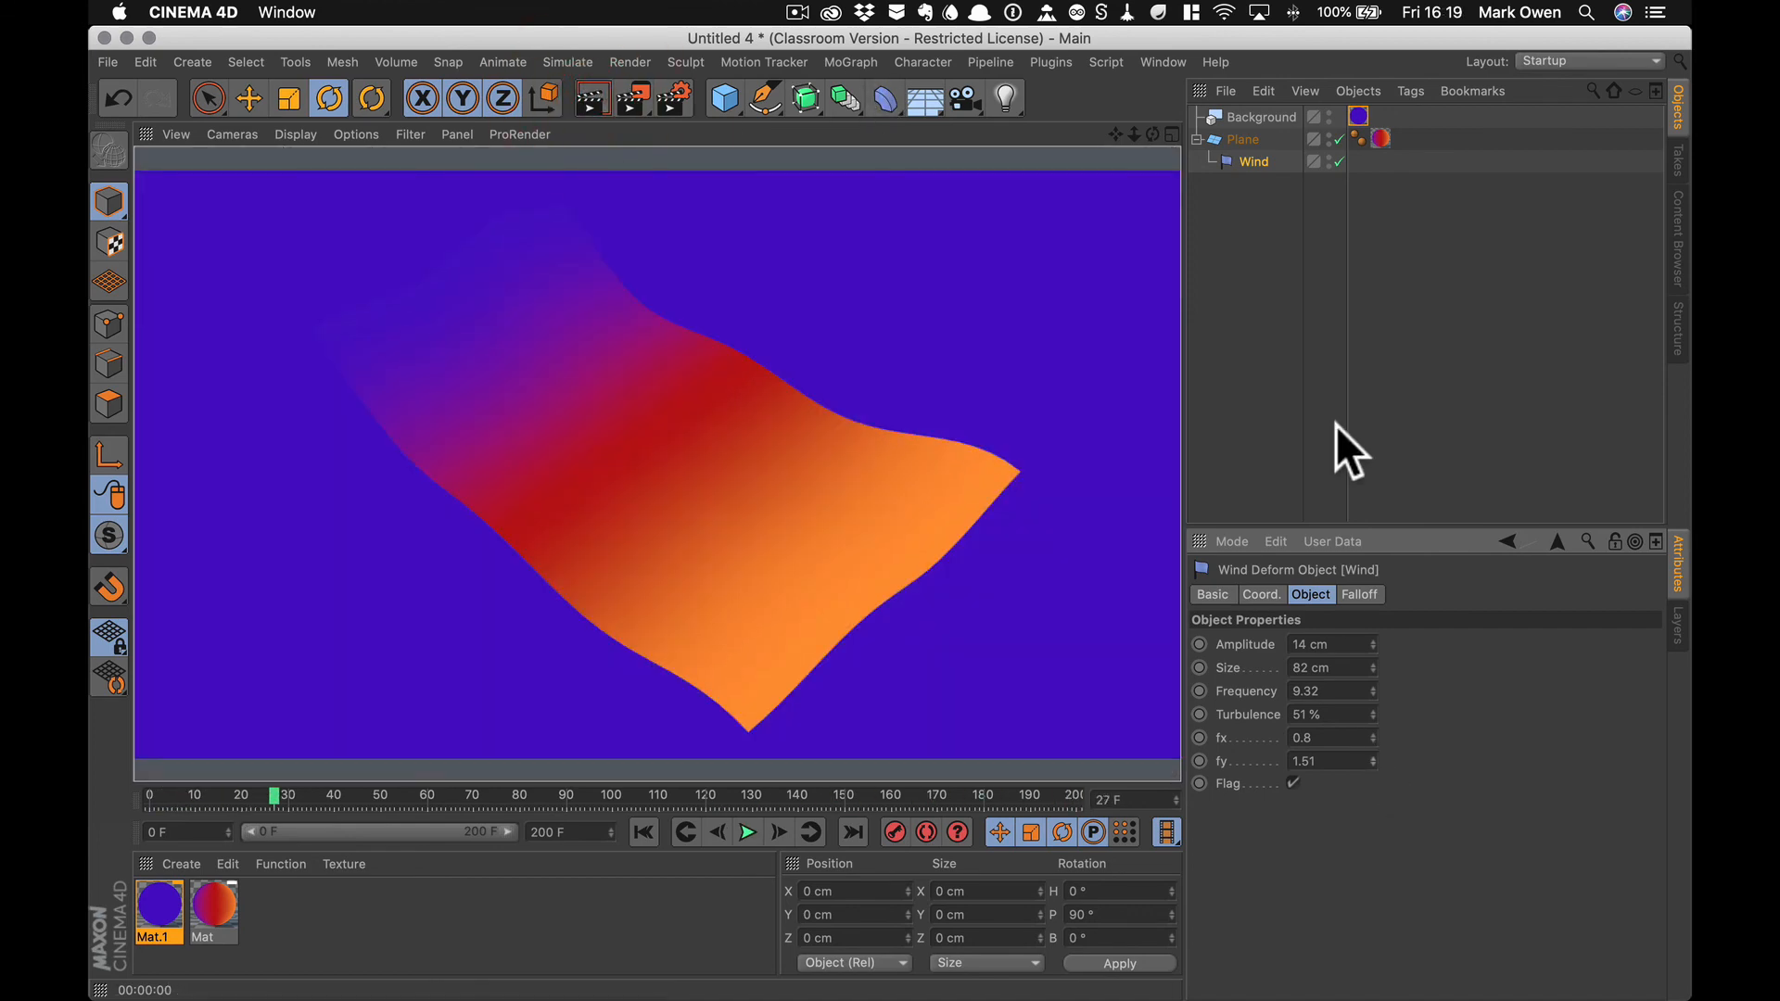
{"action": "left_click", "coordinate": [673, 95]}
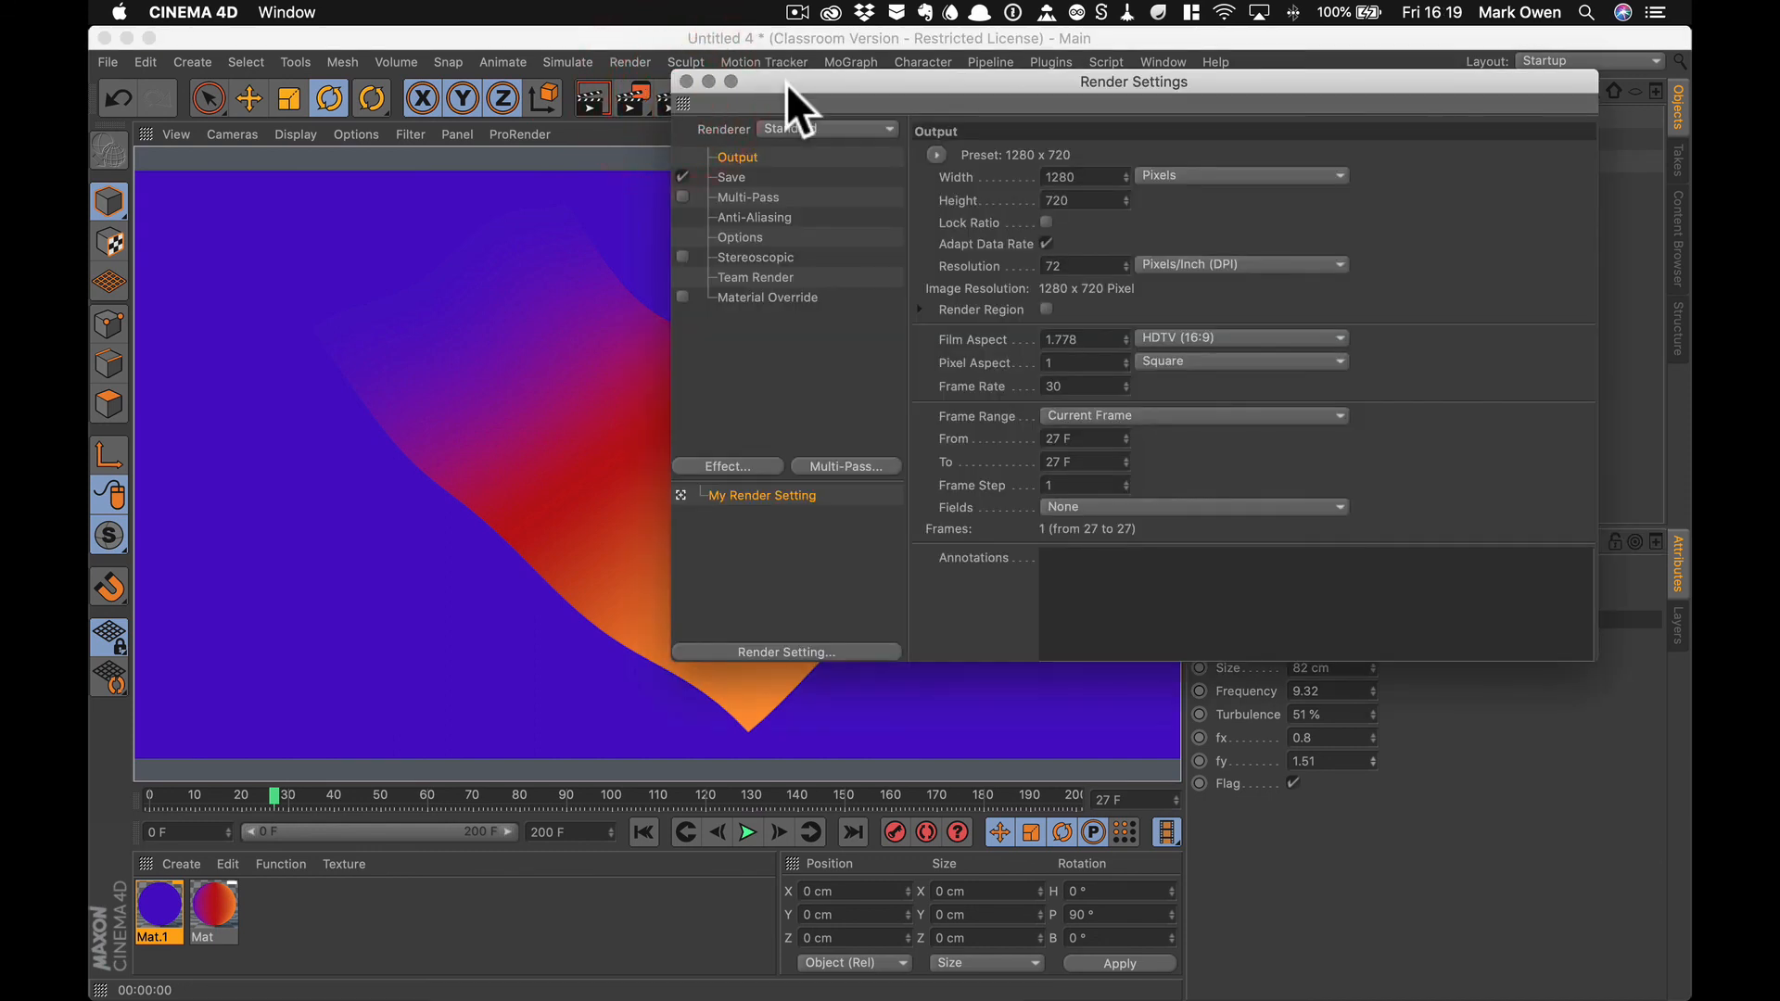
{"action": "left_click_drag", "start_coordinate": [786, 82], "coordinate": [530, 110]}
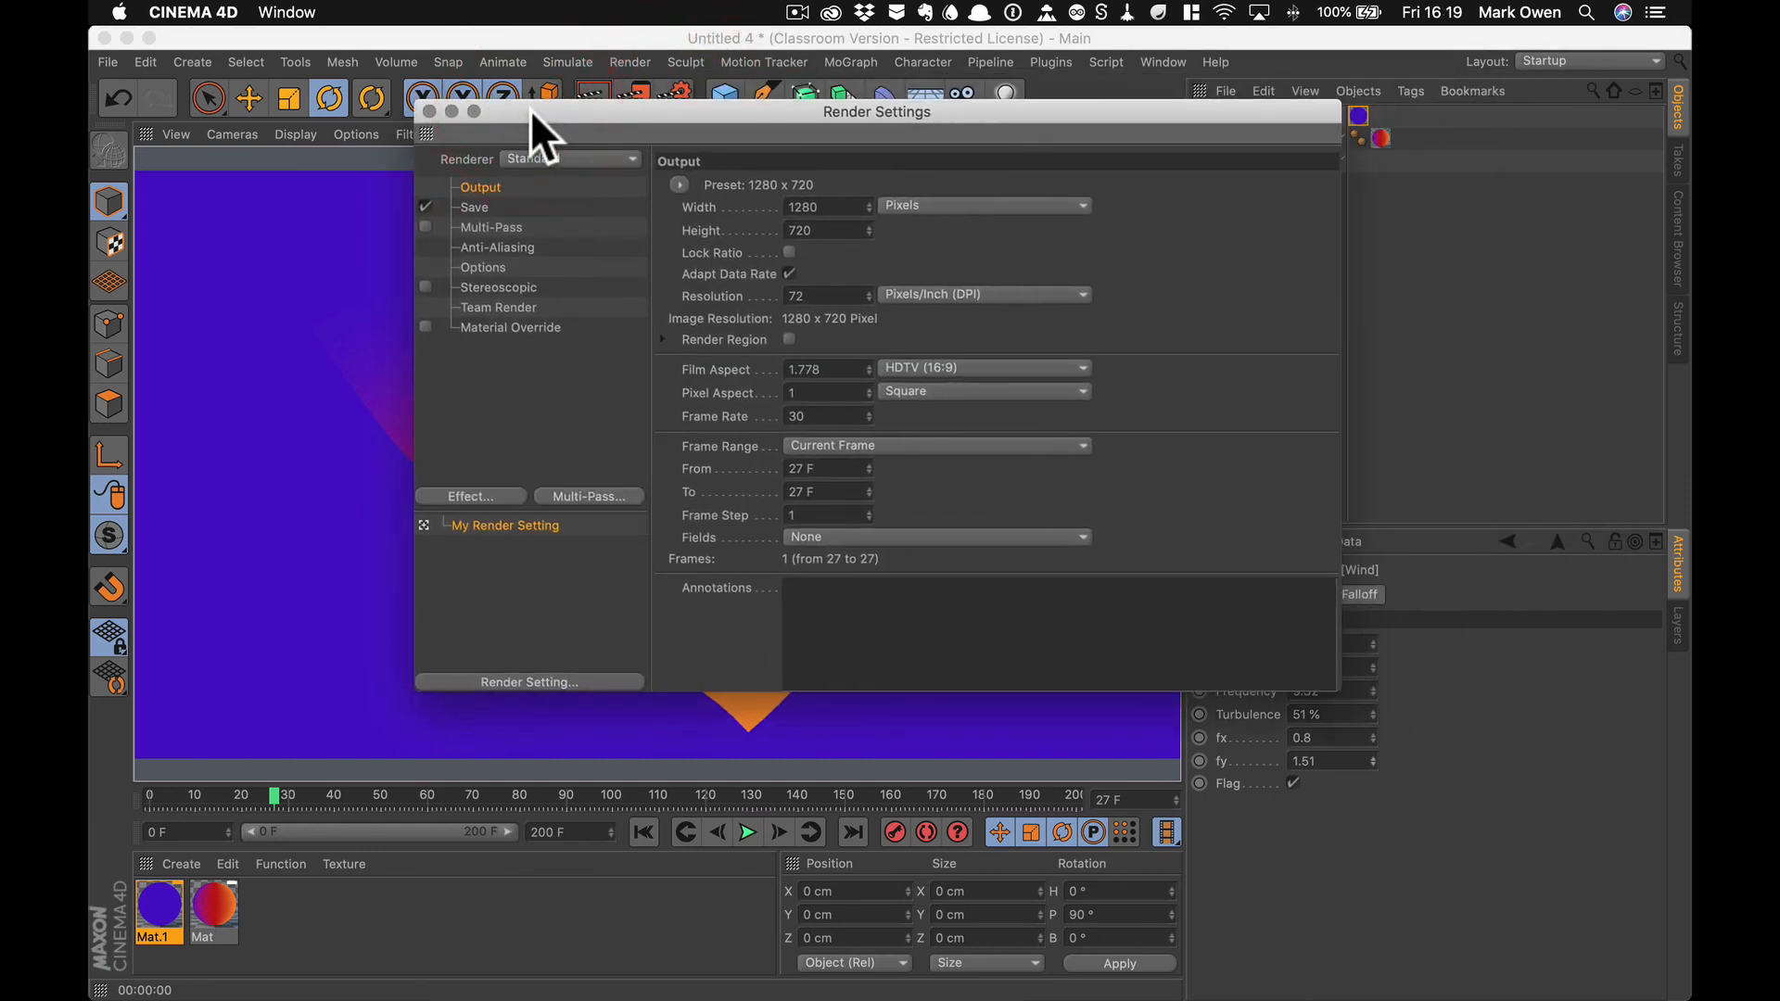